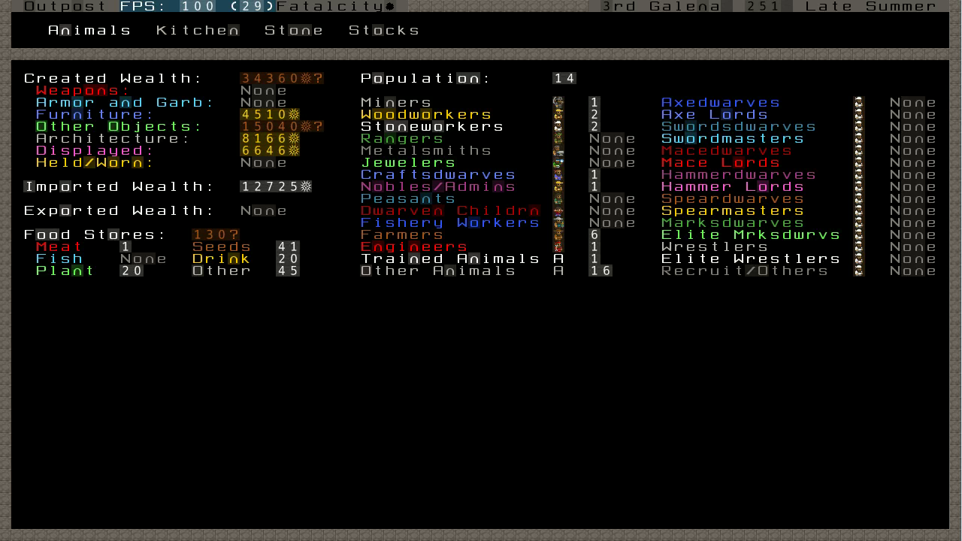
# - Switch to Dwarf Therapist and regroup the dwarves from Nothing back to Migration Wave
pyautogui.hotkey('alt', 'Tab')
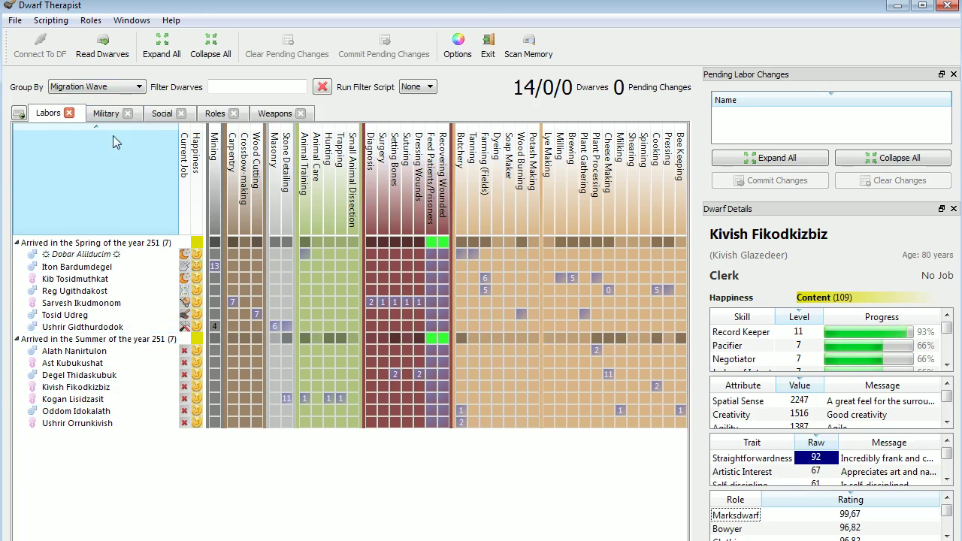
pyautogui.click(118, 88)
pyautogui.click(65, 99)
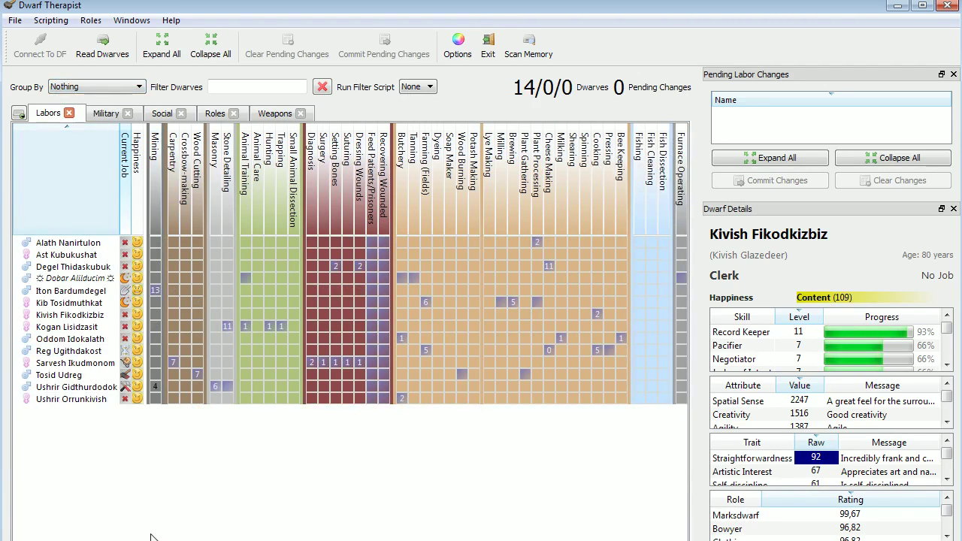
pyautogui.click(126, 90)
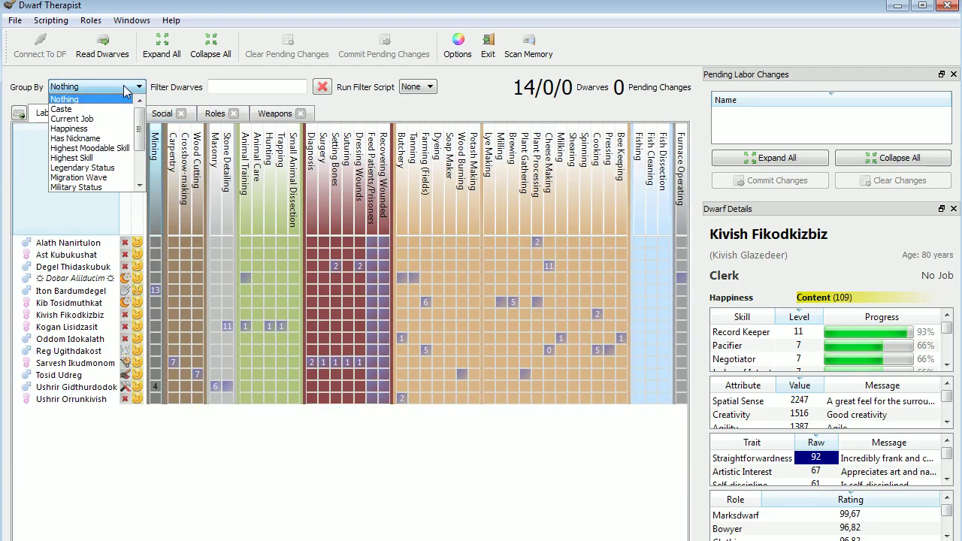
pyautogui.click(85, 178)
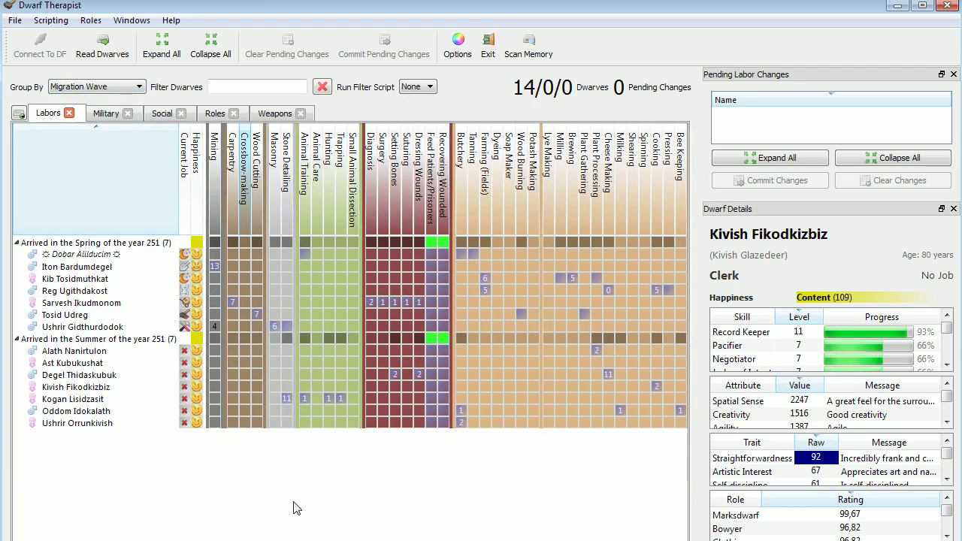
# - Toggle Kogan's Animal Training, Hunting, Trapping and Oddom's Butchery, Milking, Bee Keeping
pyautogui.click(304, 399)
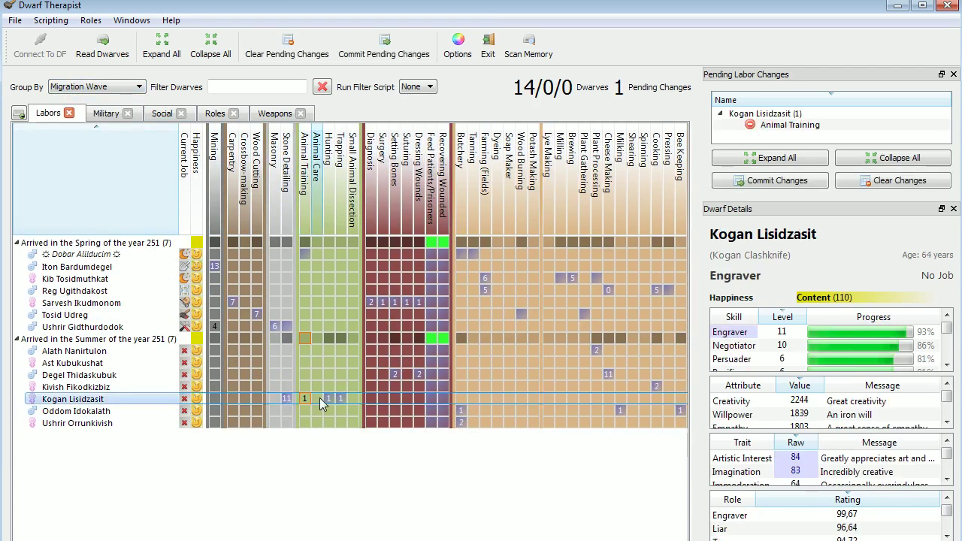
pyautogui.click(328, 399)
pyautogui.click(341, 399)
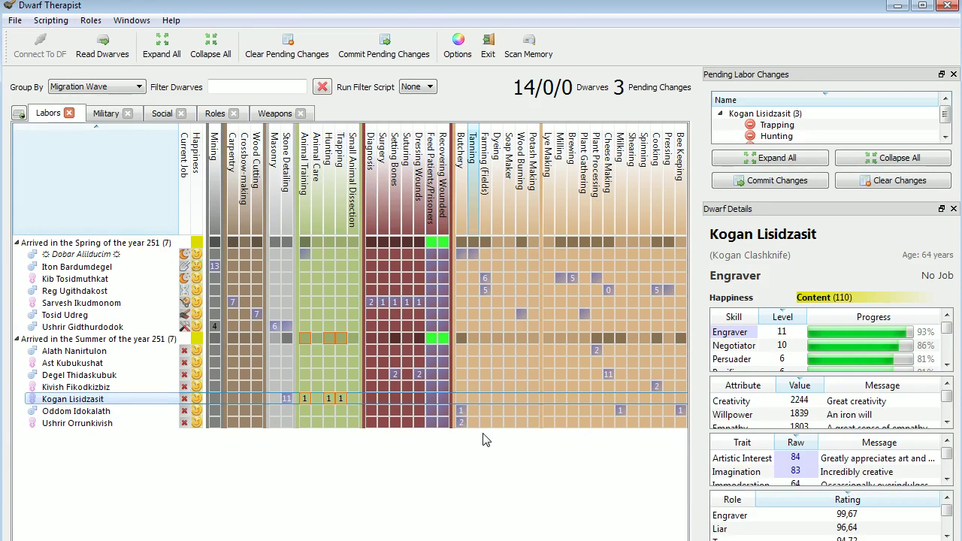
pyautogui.click(461, 410)
pyautogui.click(621, 411)
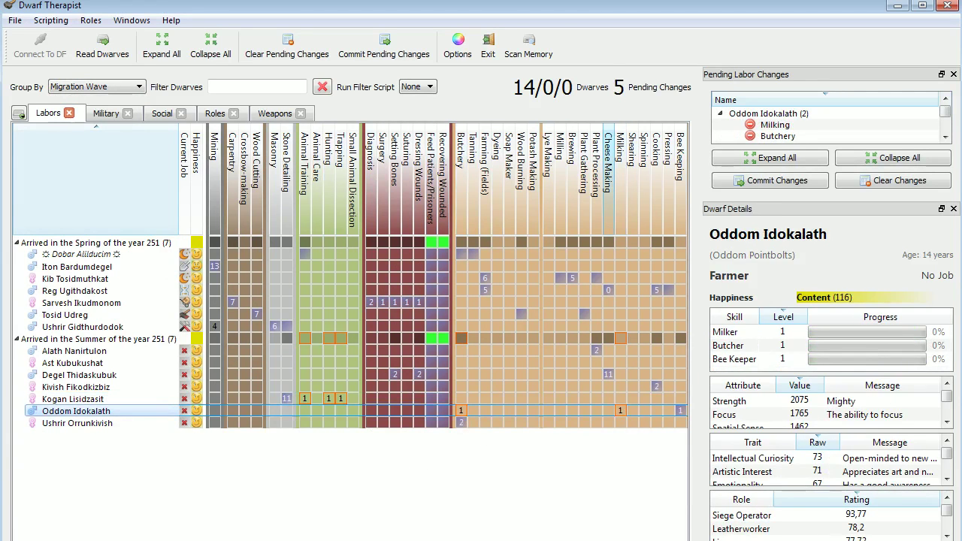
pyautogui.hscroll(3, 621, 412)
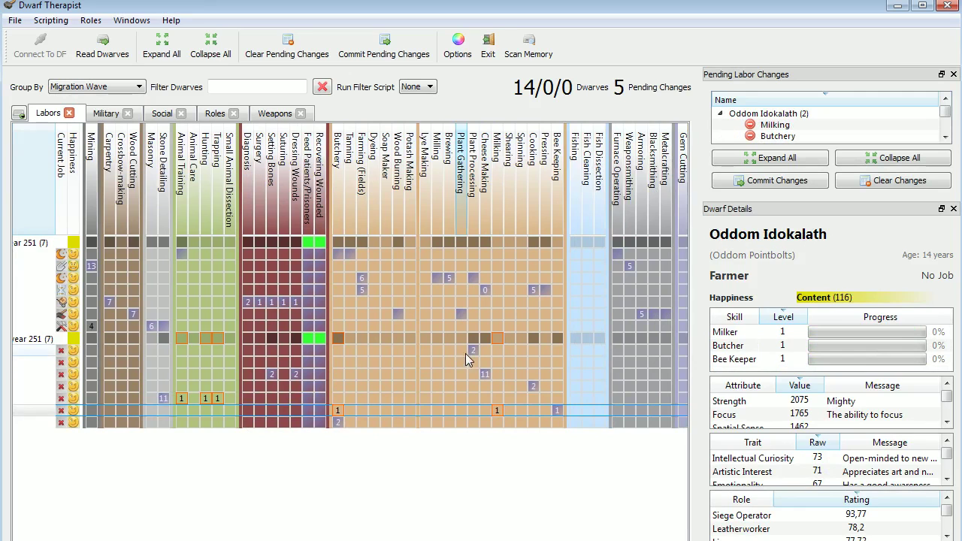
pyautogui.click(557, 411)
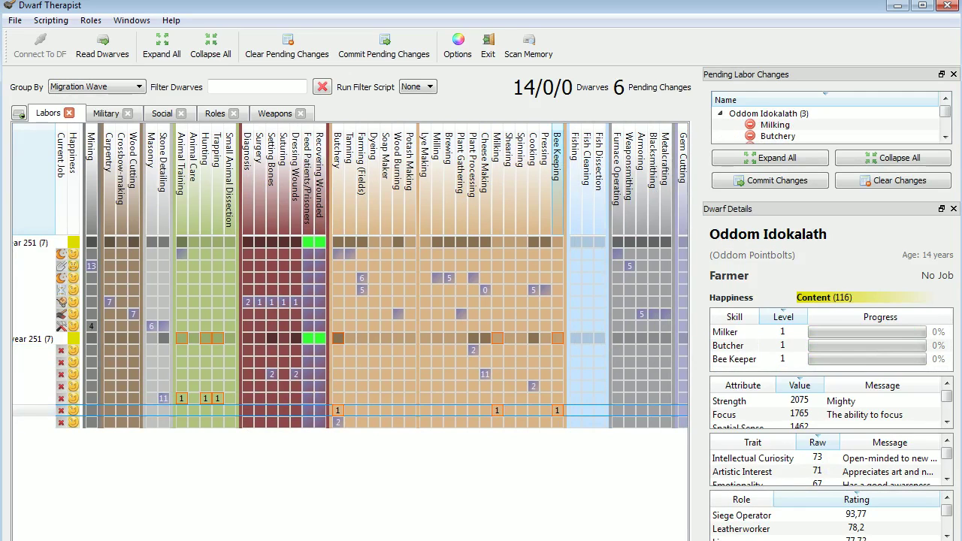
pyautogui.hscroll(4, 643, 370)
# - Toggle Ast's Strand Extraction, Alath's Pottery and Plant Processing, Kivish's Cooking, Ushrir's Butchery
pyautogui.click(646, 361)
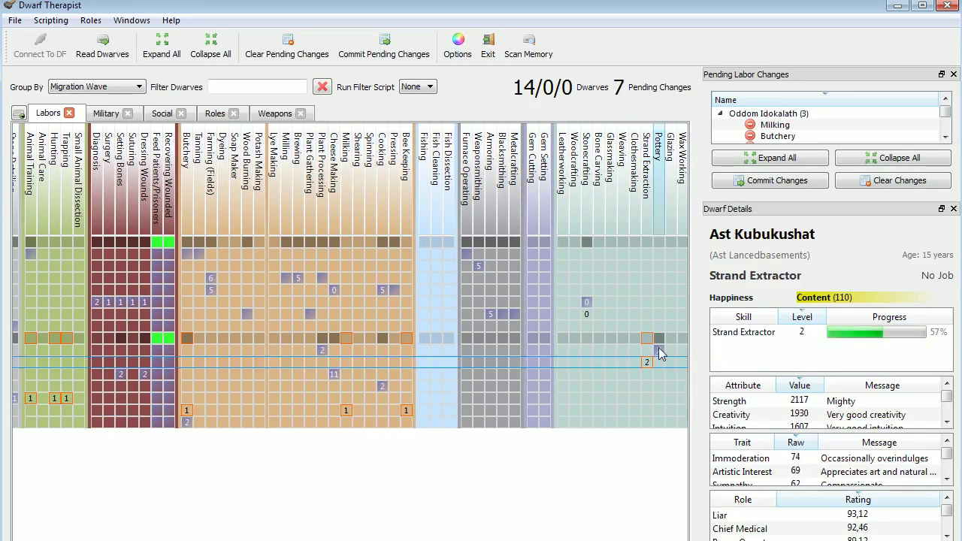
pyautogui.click(659, 350)
pyautogui.click(373, 387)
pyautogui.click(322, 351)
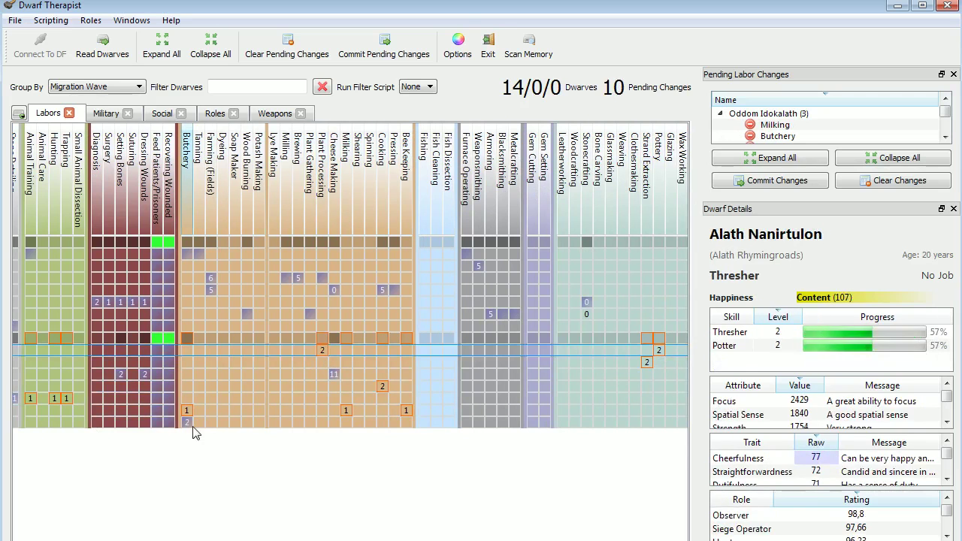
pyautogui.click(186, 421)
pyautogui.hscroll(-7, 406, 381)
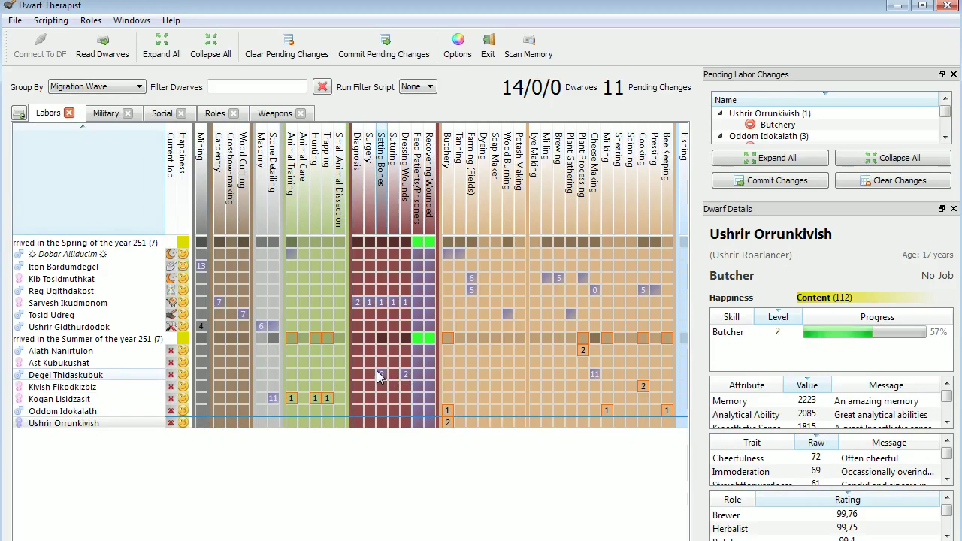
pyautogui.moveTo(382, 375)
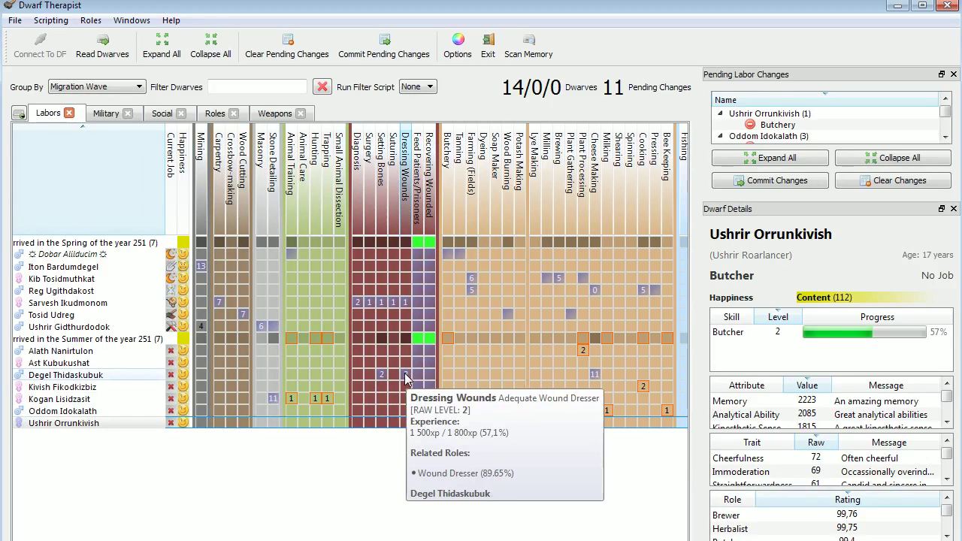
pyautogui.moveTo(406, 309)
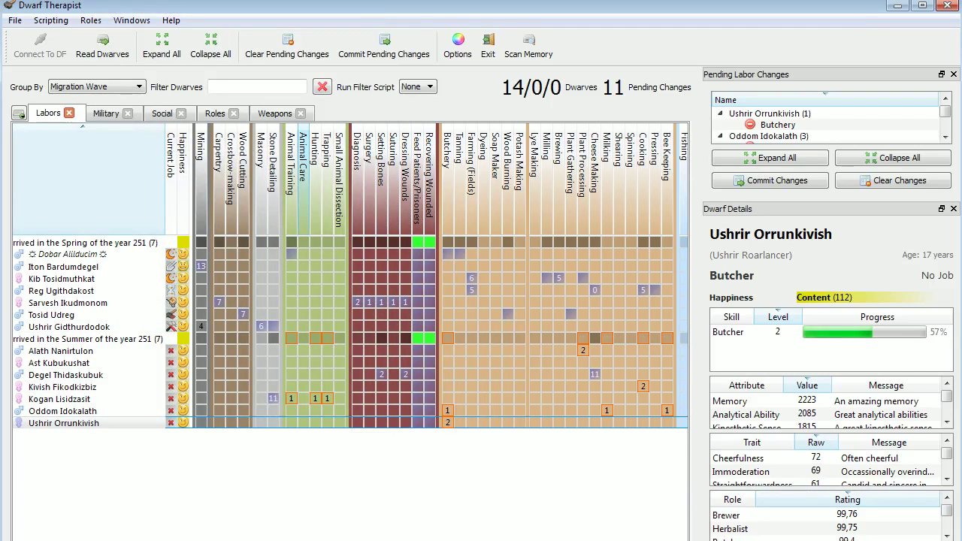
pyautogui.hscroll(10, 350, 275)
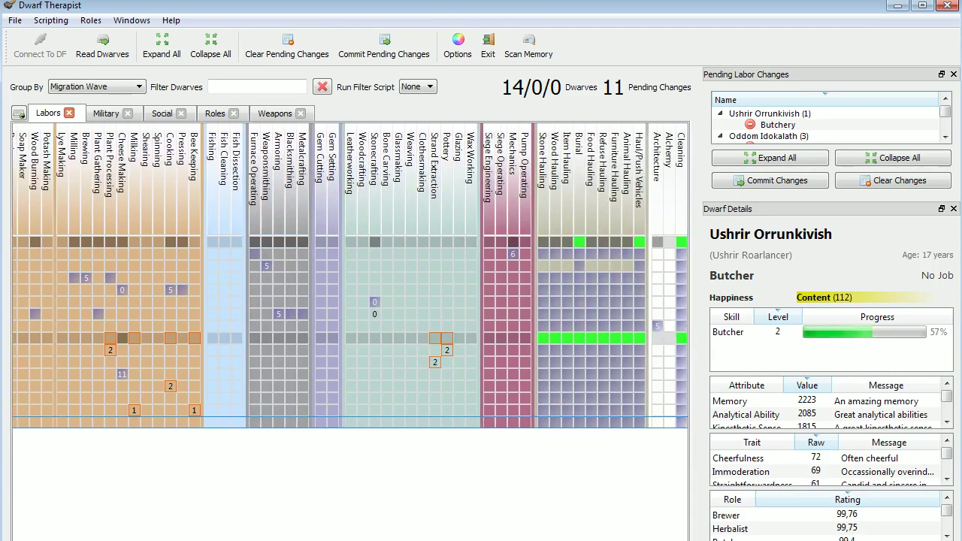
pyautogui.hscroll(-10, 351, 275)
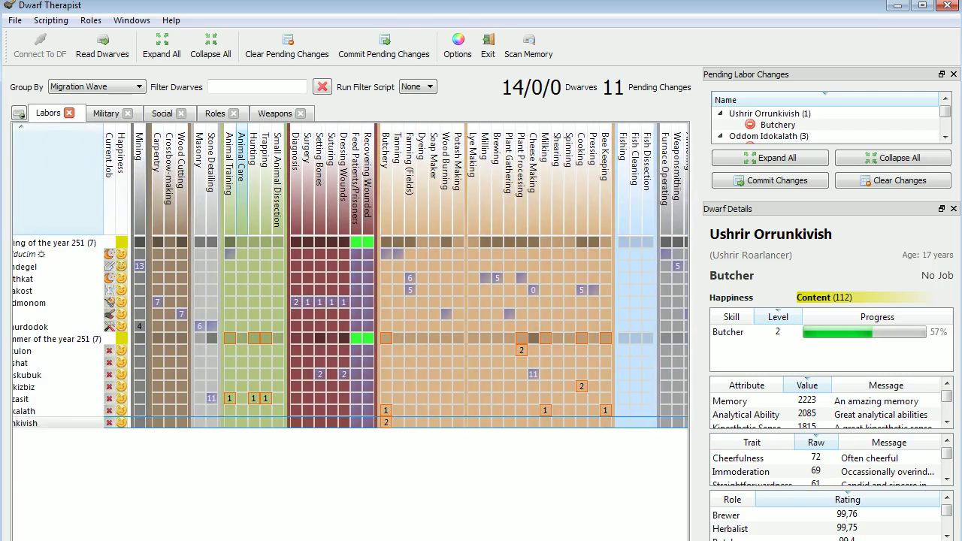
# - Commit the 11 queued labor changes, keeping dwarves grouped by migration wave
pyautogui.click(775, 182)
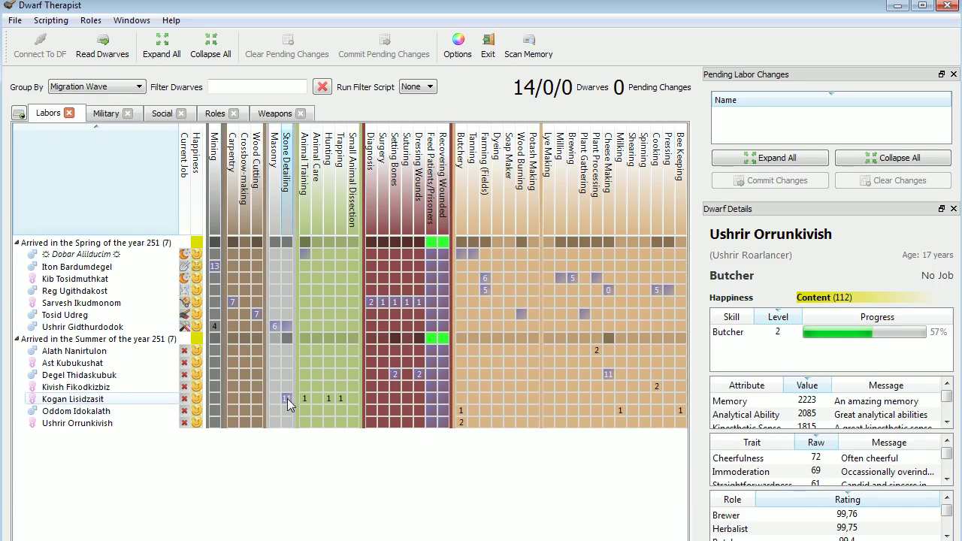
pyautogui.click(98, 87)
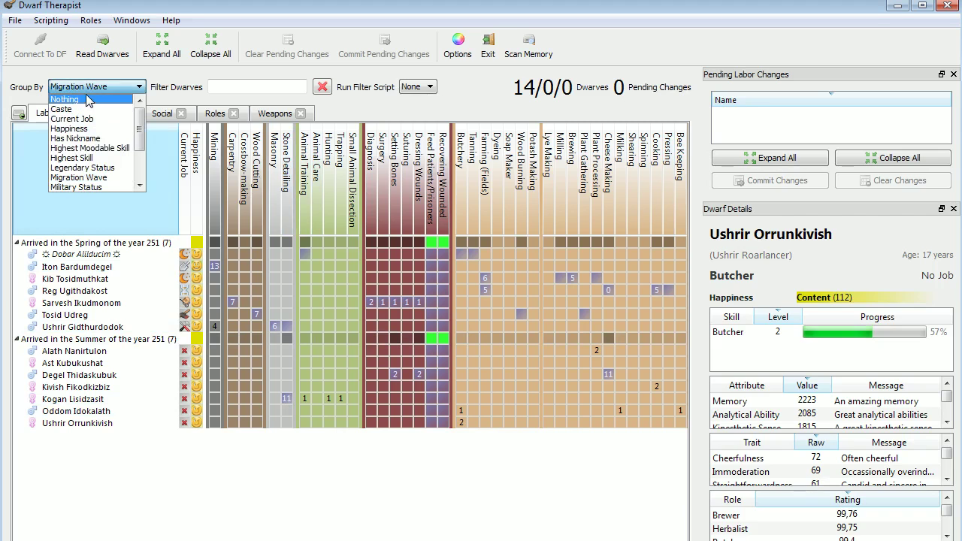
pyautogui.click(133, 451)
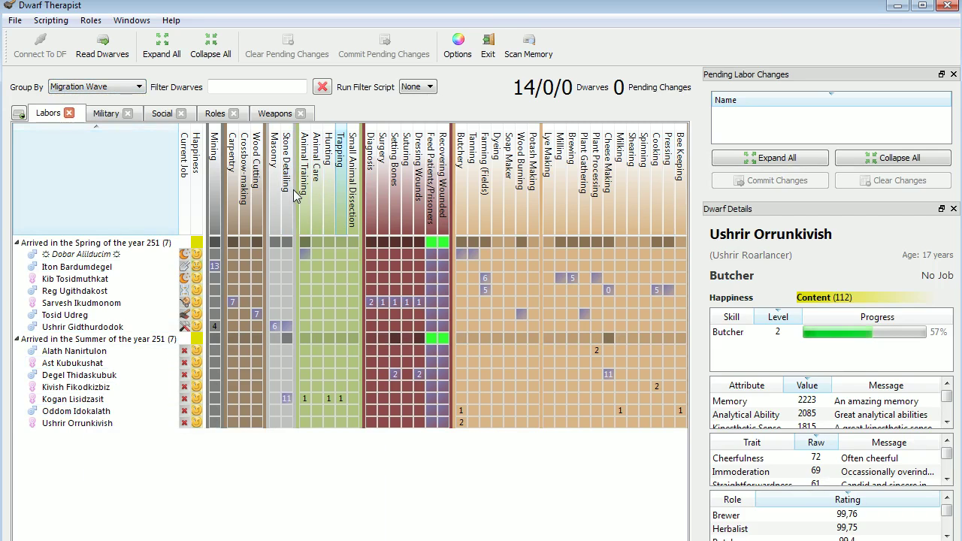
# - Sort by Stone Detailing, remove it from Ushrir Gidthurdodok, and view Kogan Lisidzasit's details
pyautogui.click(287, 206)
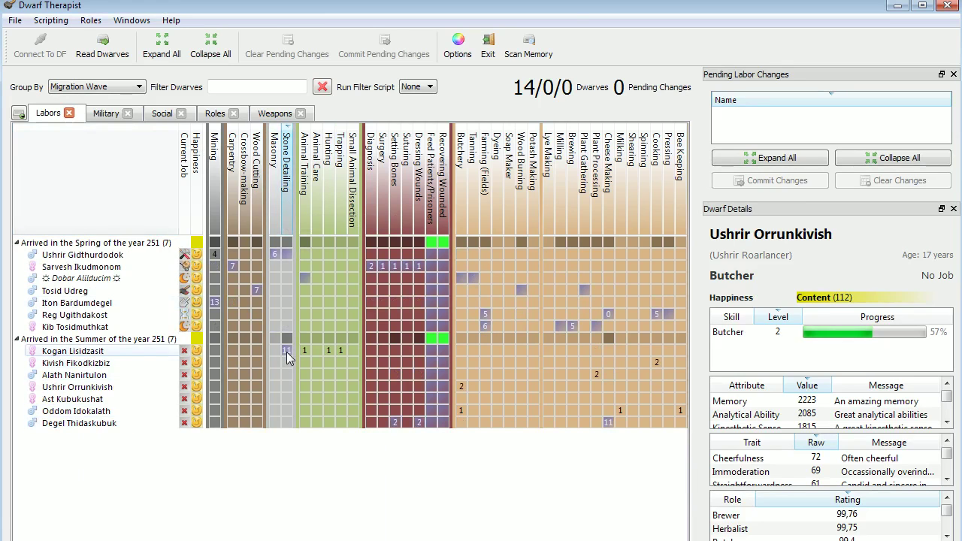
pyautogui.moveTo(288, 356)
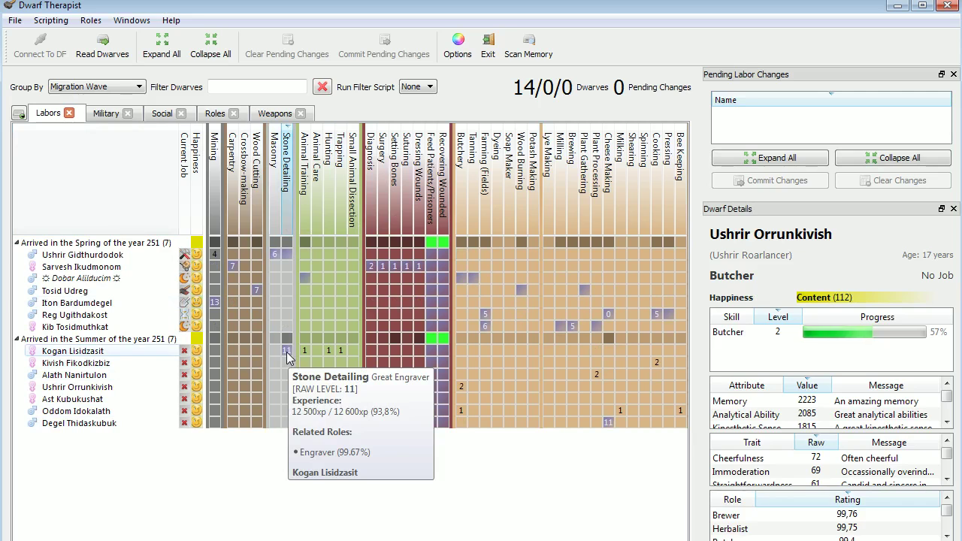
pyautogui.click(287, 255)
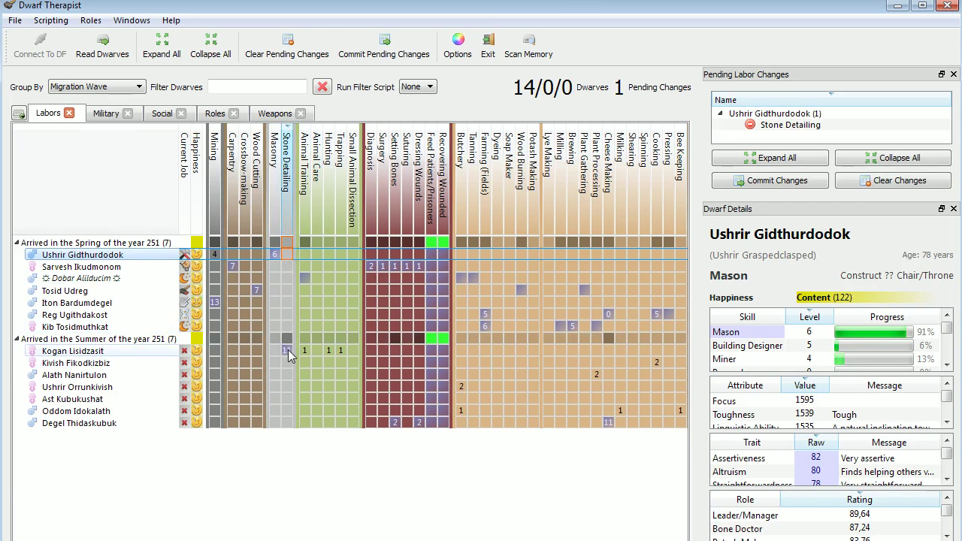
pyautogui.moveTo(289, 354)
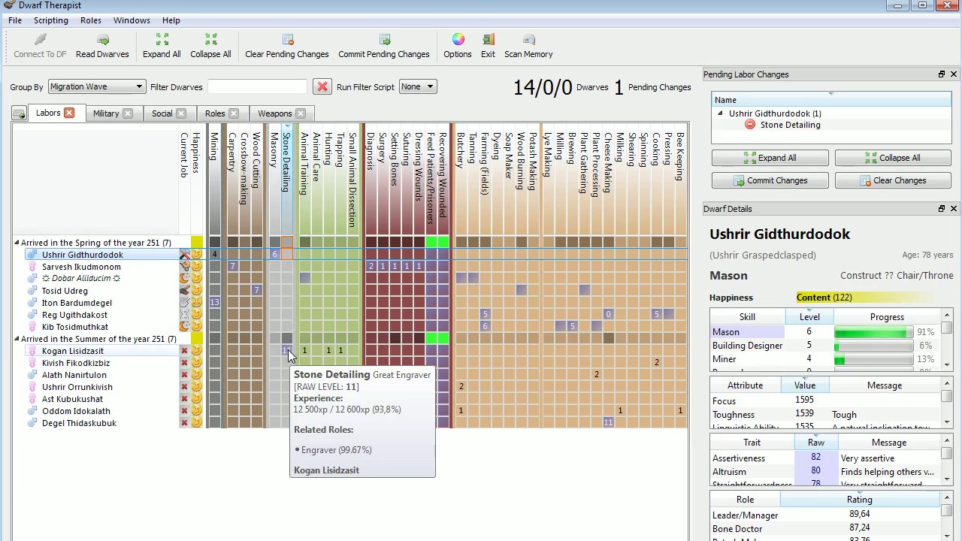
pyautogui.click(288, 355)
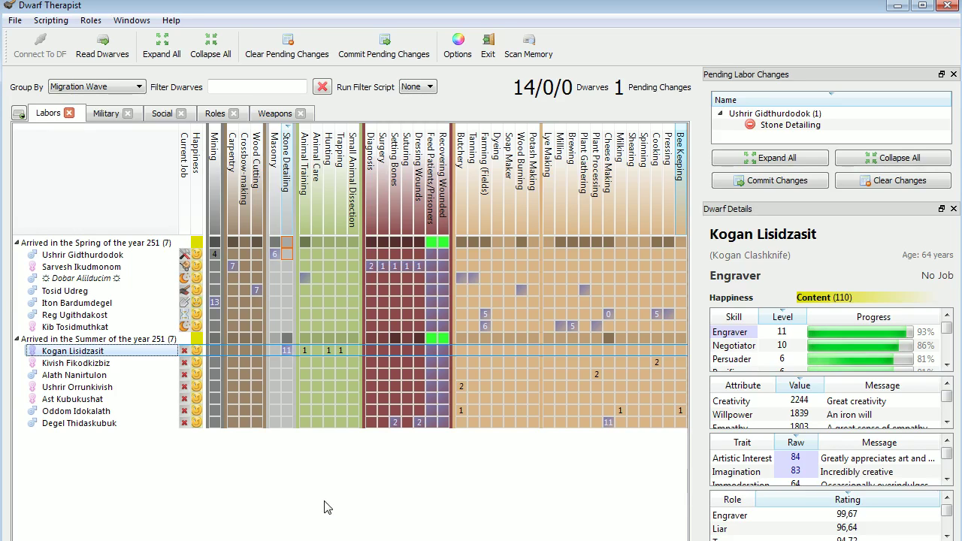
# - Toggle Animal Training for Dobar Alilducim and Kogan Lisidzasit
pyautogui.click(304, 279)
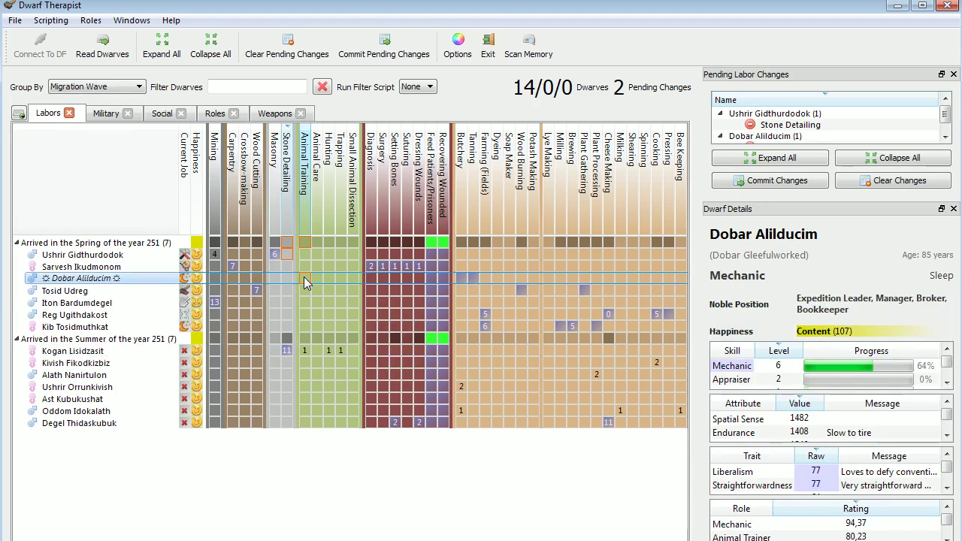
pyautogui.click(305, 351)
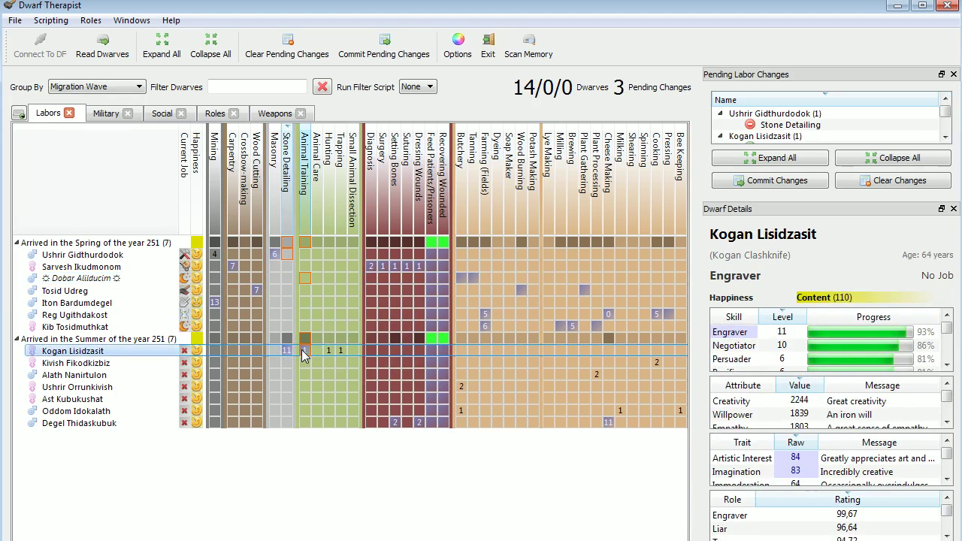
pyautogui.moveTo(304, 354)
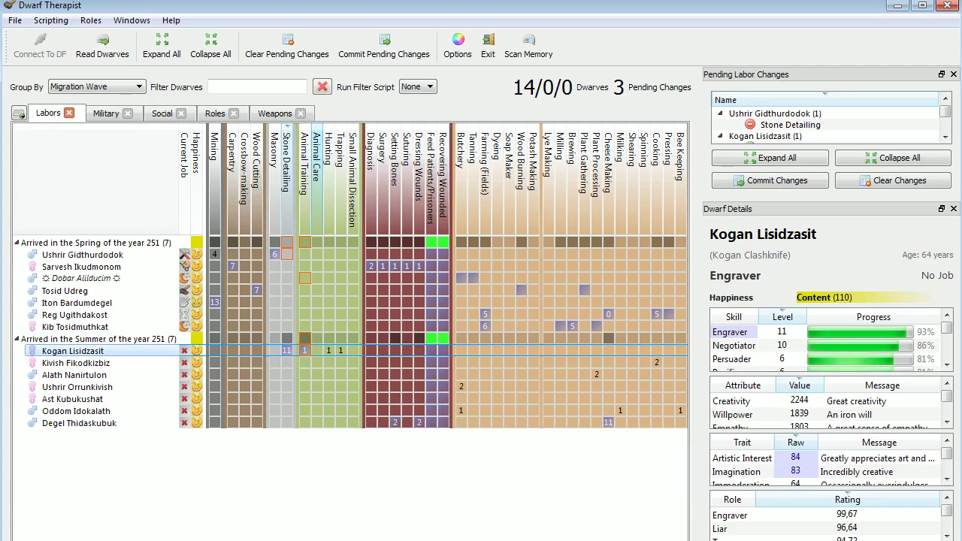
# - Toggle Reg Ugithdakost's Cheese Making labor, bringing the pending changes to four
pyautogui.hscroll(3, 350, 276)
pyautogui.hscroll(2, 350, 276)
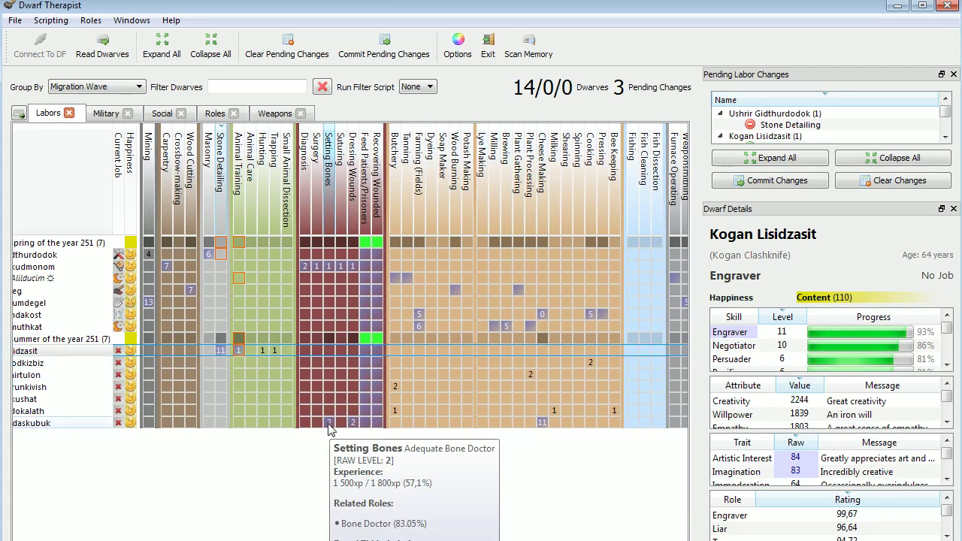
pyautogui.moveTo(357, 427)
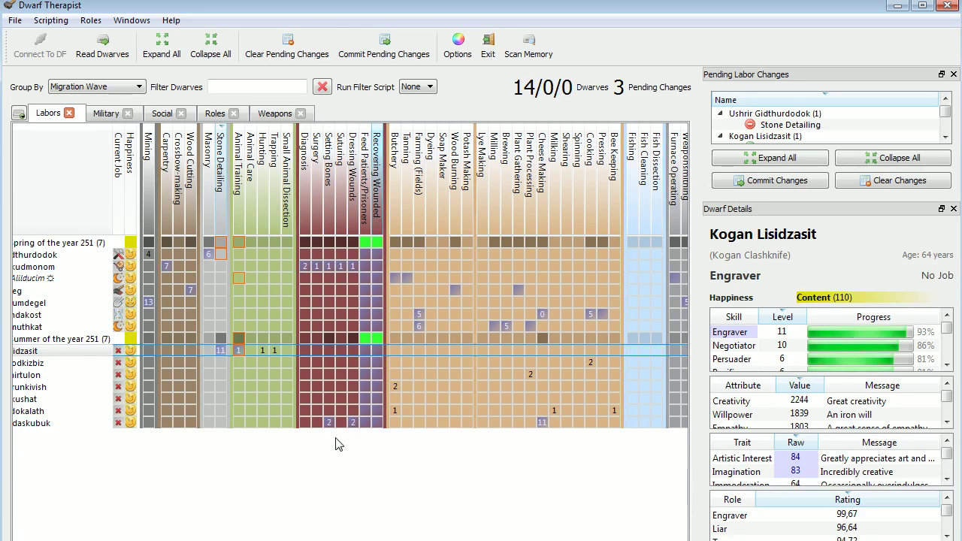
pyautogui.hscroll(3, 351, 276)
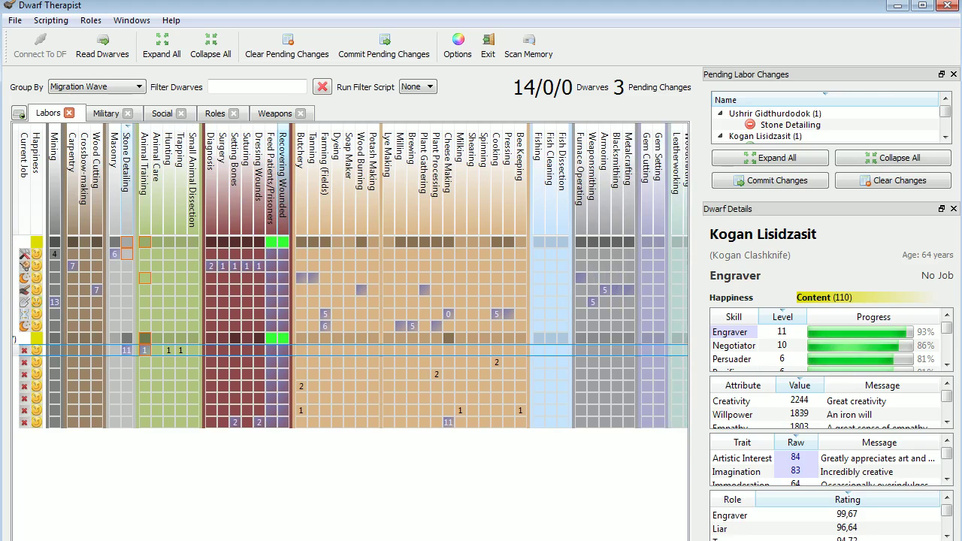
pyautogui.hscroll(2, 406, 519)
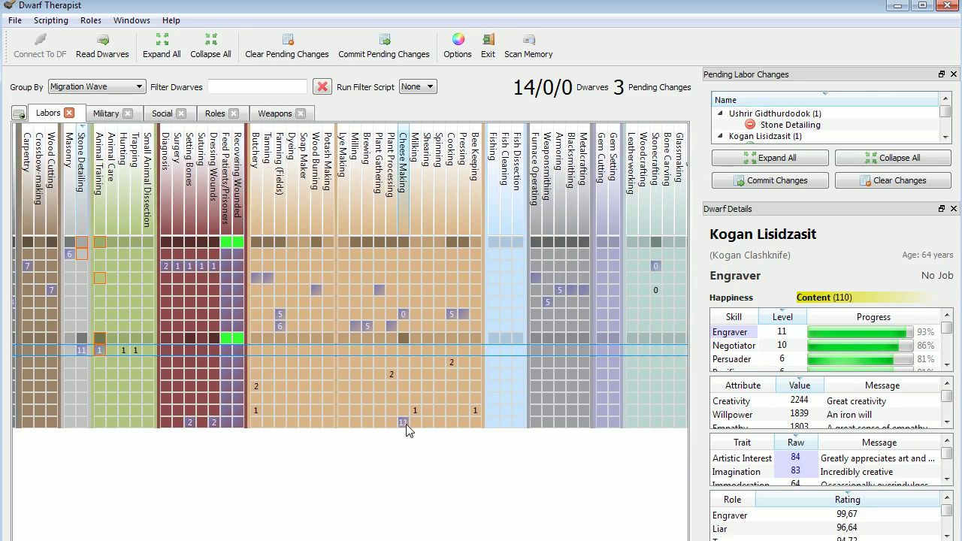
pyautogui.moveTo(405, 422)
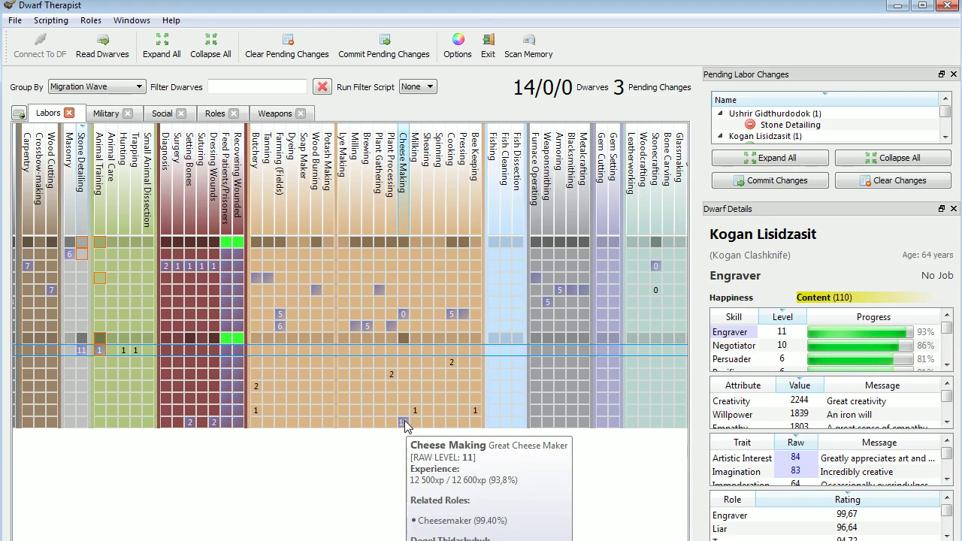
pyautogui.click(404, 315)
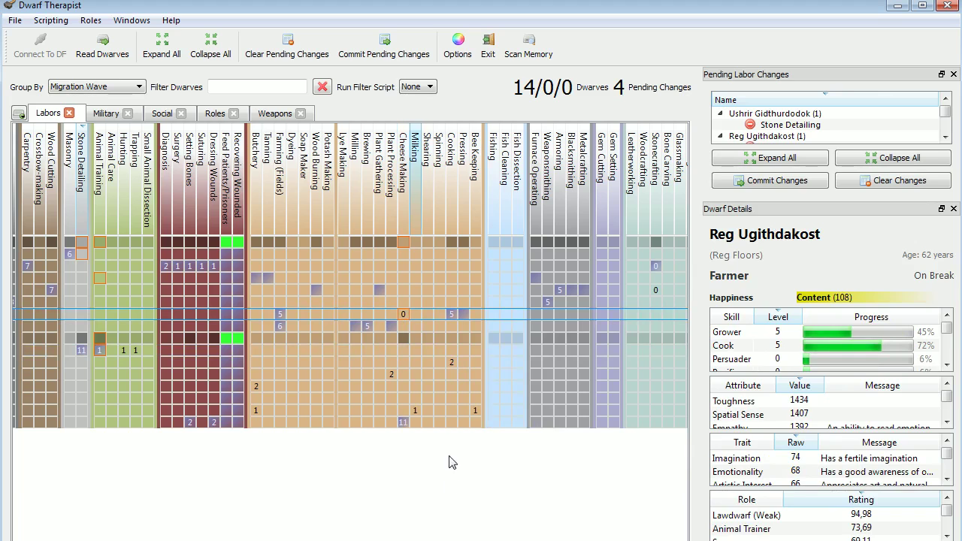
pyautogui.moveTo(410, 318)
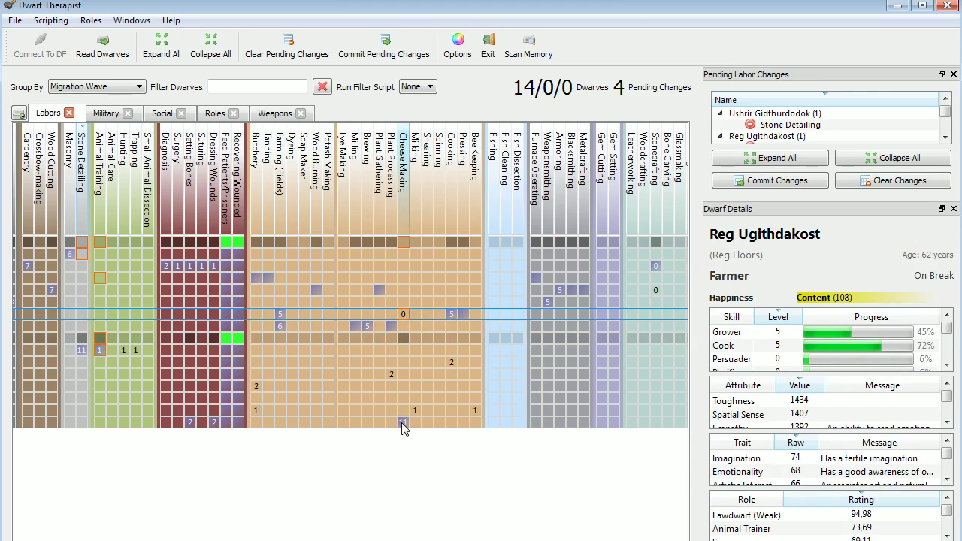
pyautogui.moveTo(402, 425)
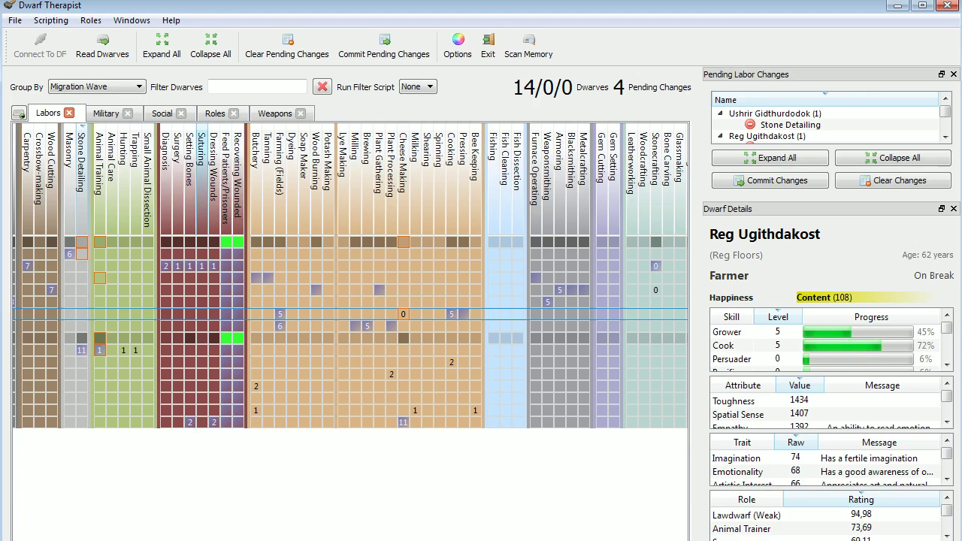
pyautogui.hscroll(5, 350, 275)
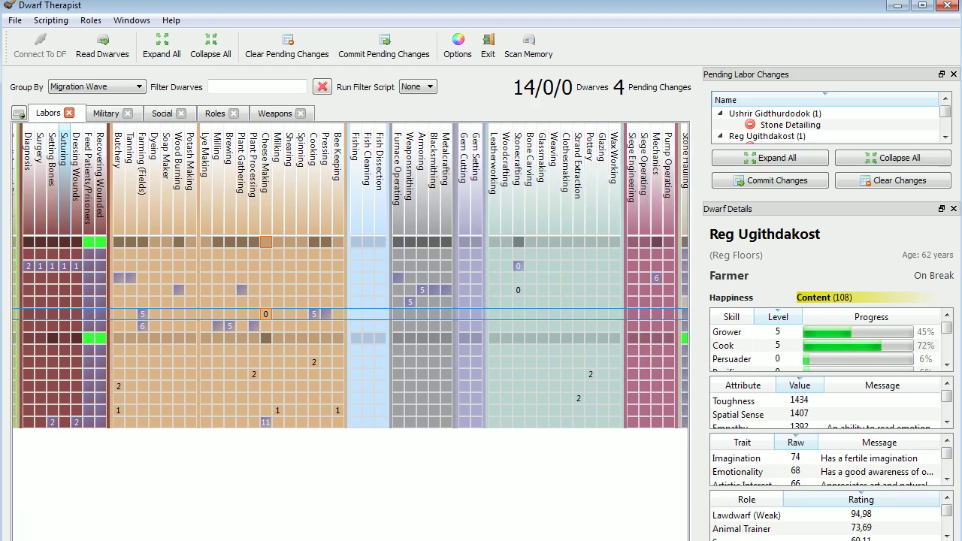
pyautogui.hscroll(2, 350, 275)
pyautogui.hscroll(-3, 350, 276)
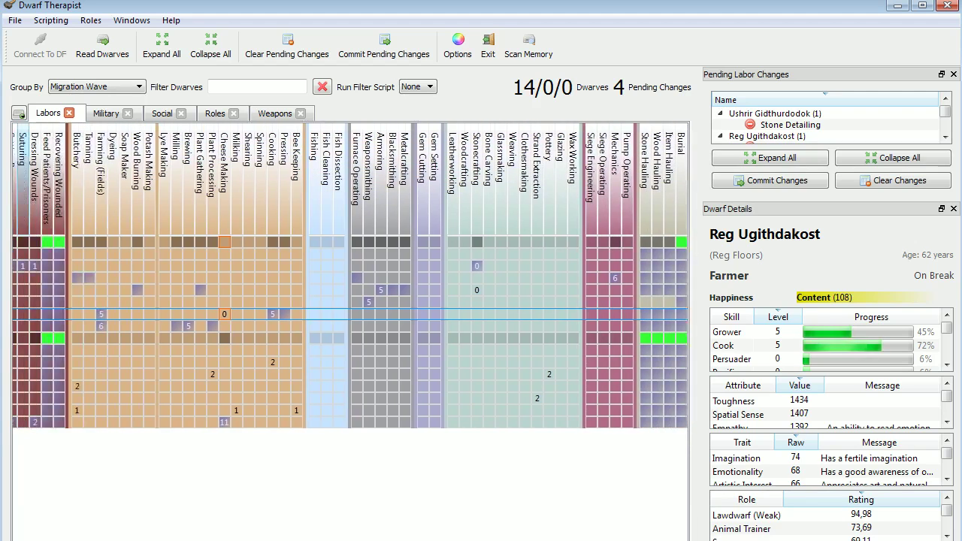
pyautogui.hscroll(-3, 350, 275)
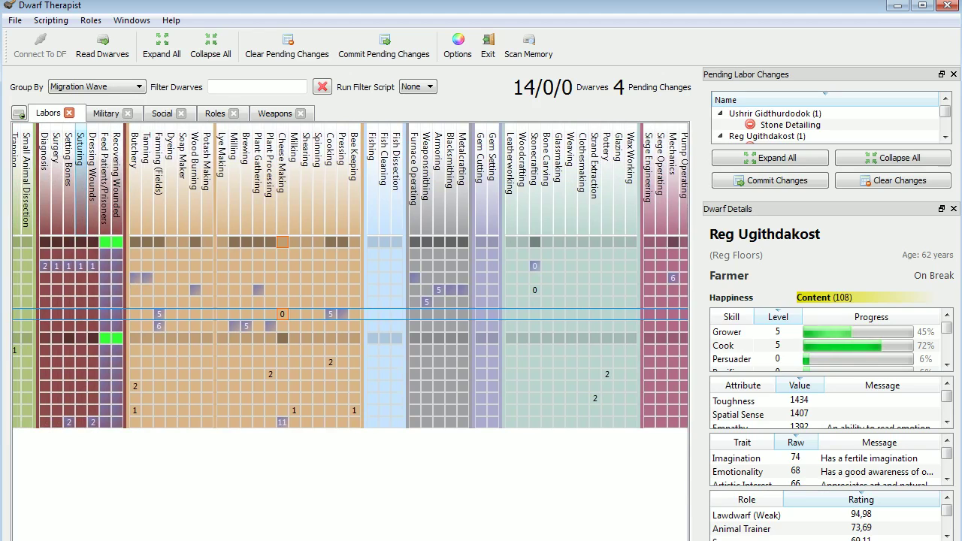
pyautogui.click(779, 180)
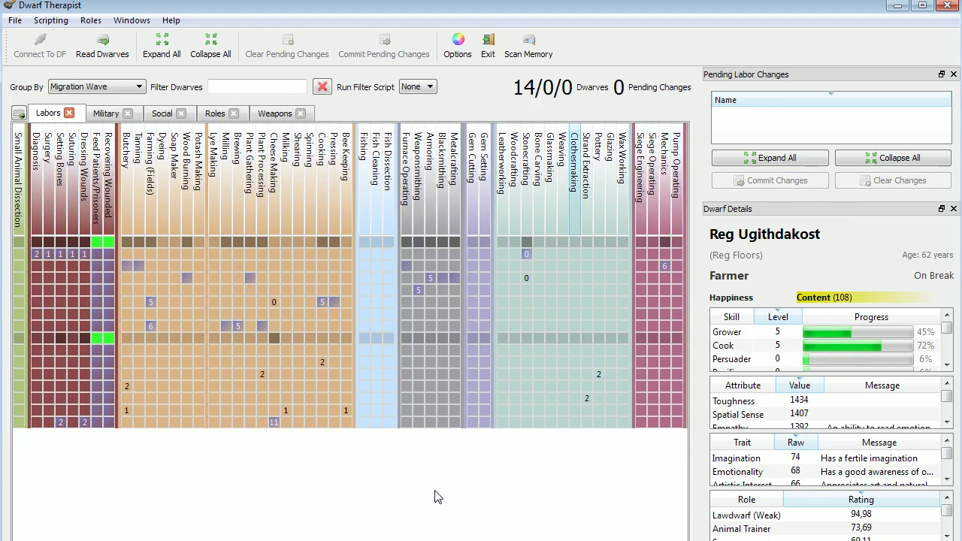
pyautogui.hscroll(-6, 344, 386)
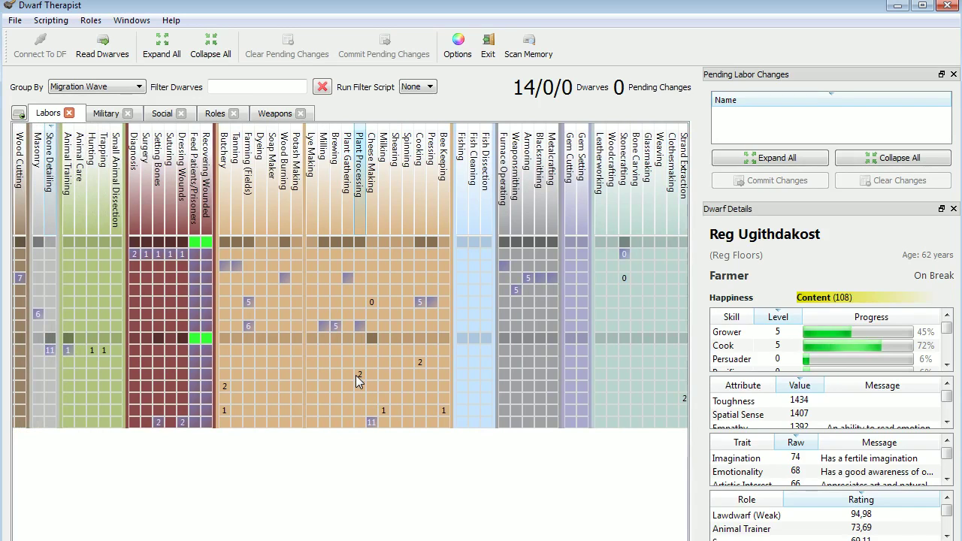
pyautogui.moveTo(357, 375)
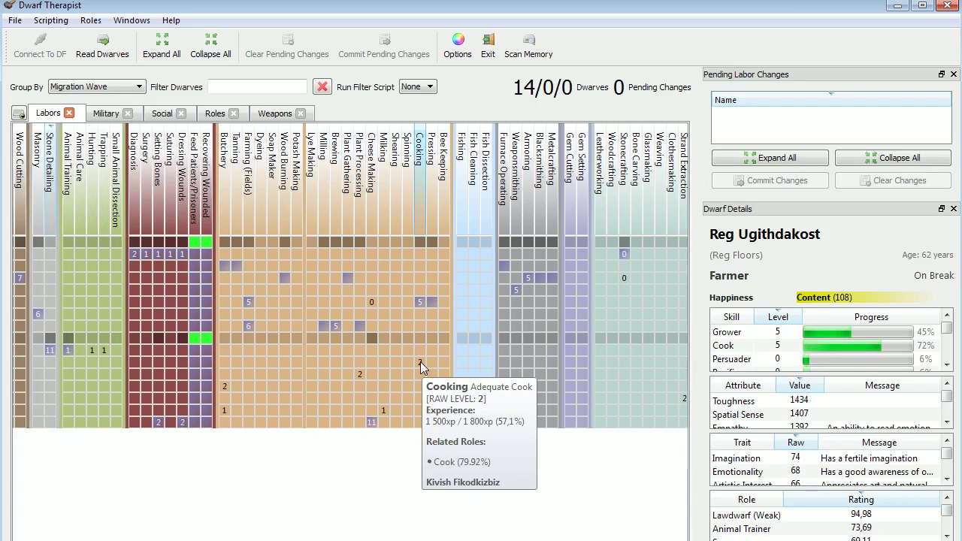
pyautogui.moveTo(223, 385)
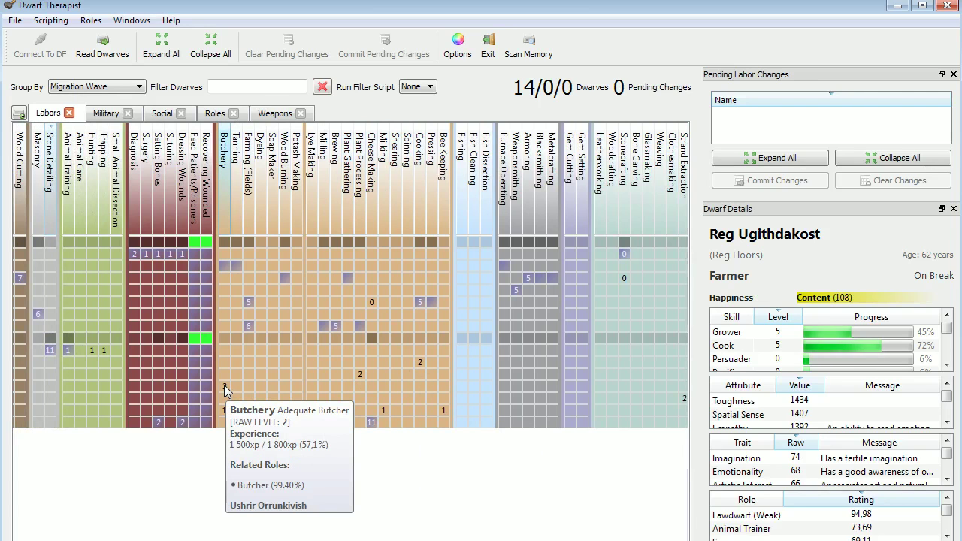
# - Turn off Sarvesh Ikudmonom's Stonecrafting labor and commit it, leaving zero pending changes
pyautogui.moveTo(224, 412)
pyautogui.hscroll(3, 350, 275)
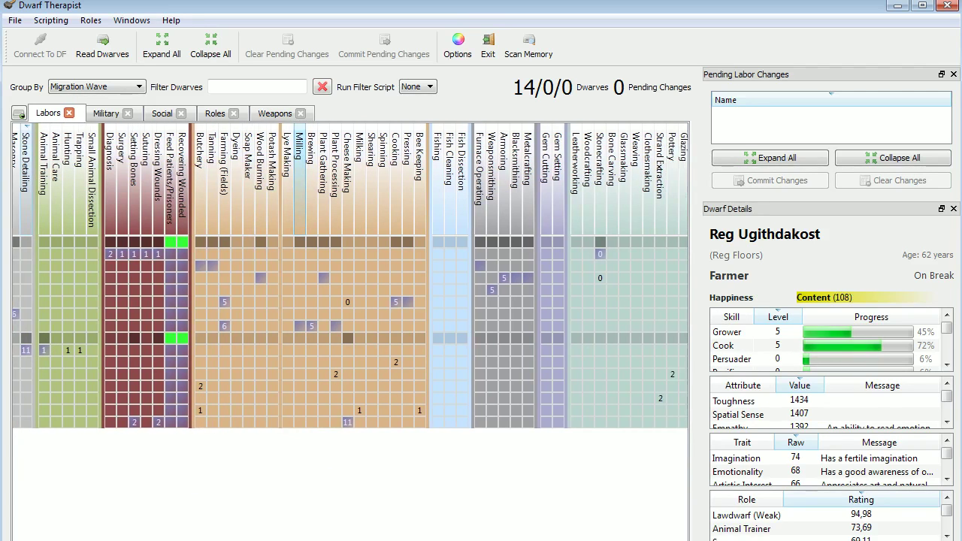
pyautogui.hscroll(2, 350, 275)
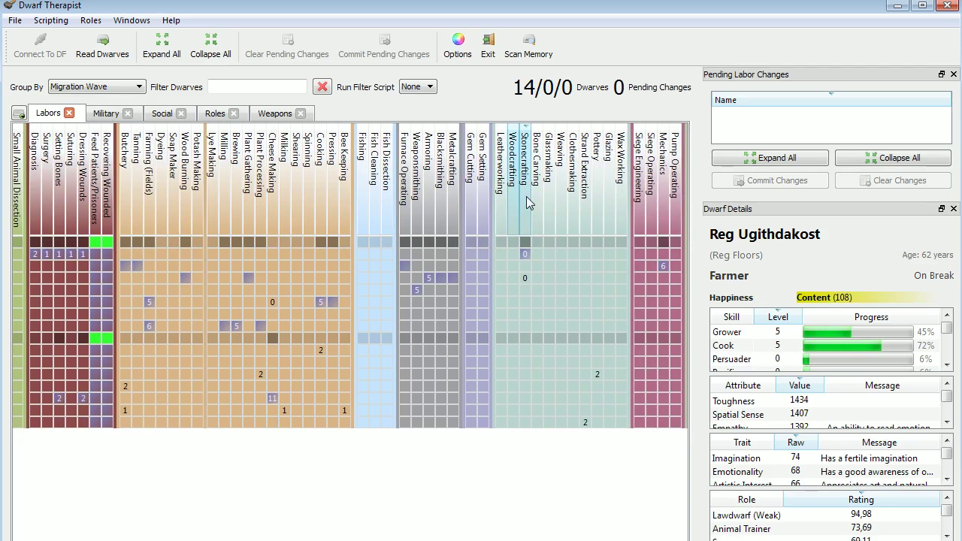
pyautogui.click(527, 254)
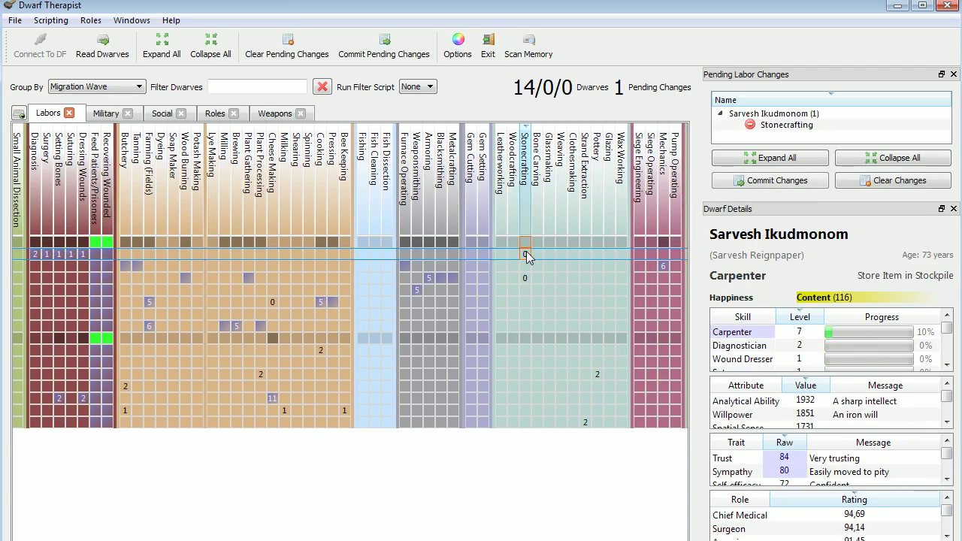
pyautogui.click(777, 180)
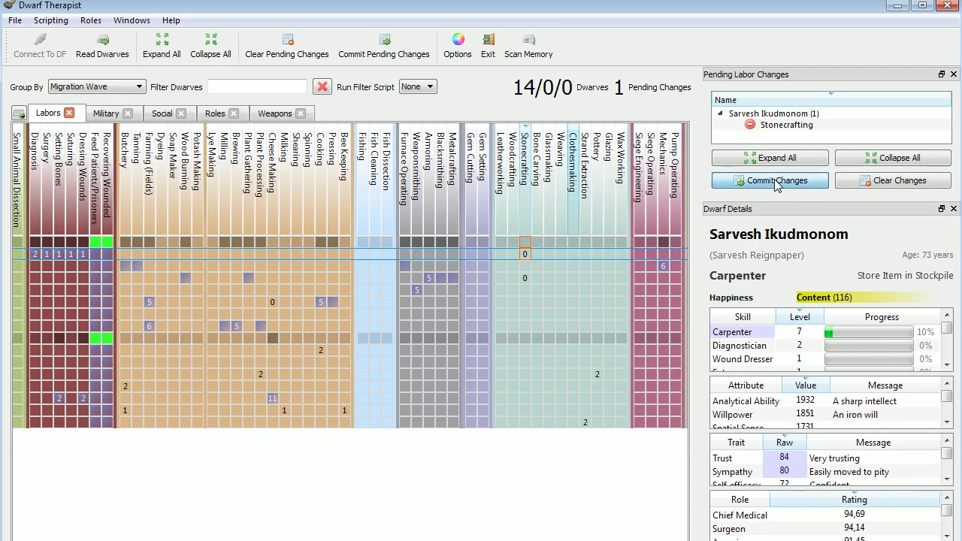
pyautogui.click(404, 207)
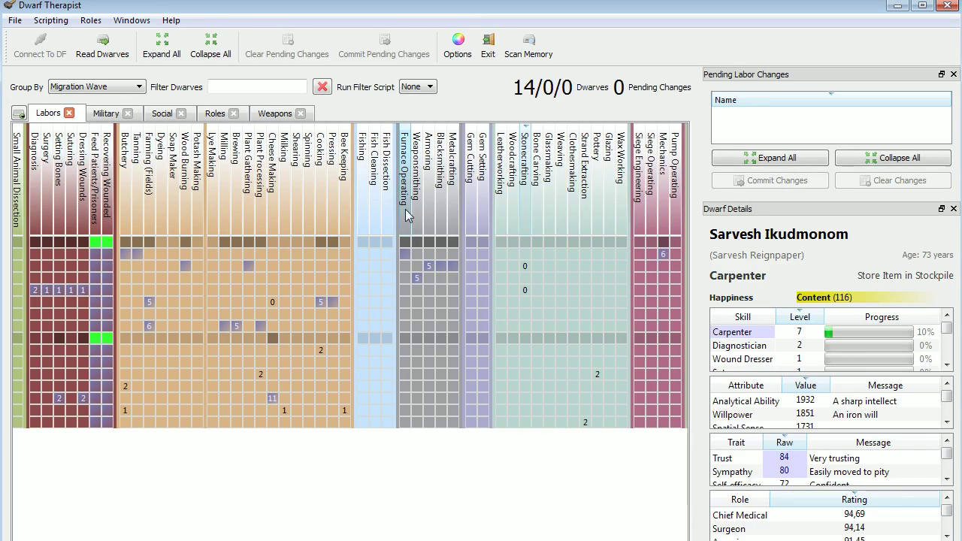
pyautogui.moveTo(404, 255)
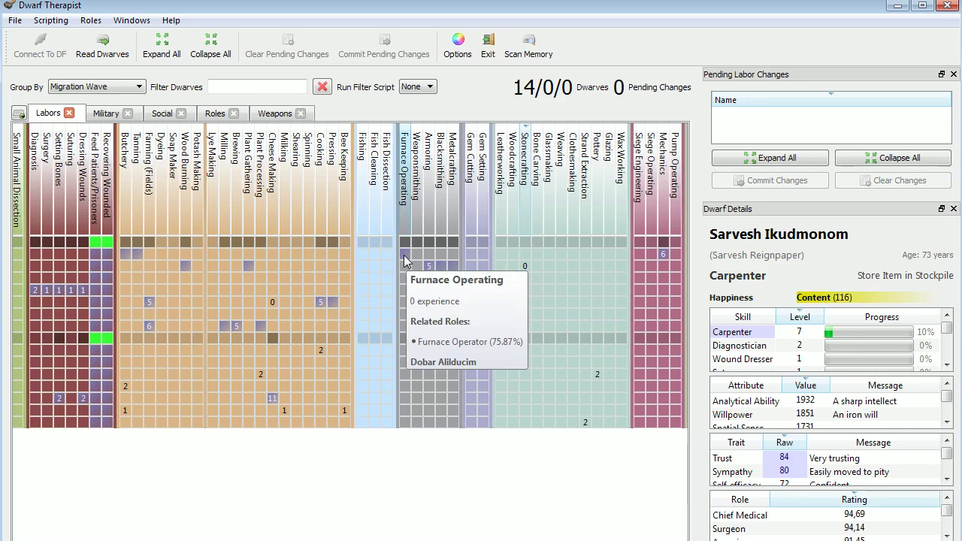
# - Remove Dobar Alilducim's Furnace Operating and Tosid Udreg's Wood Burning, committing each change
pyautogui.click(404, 261)
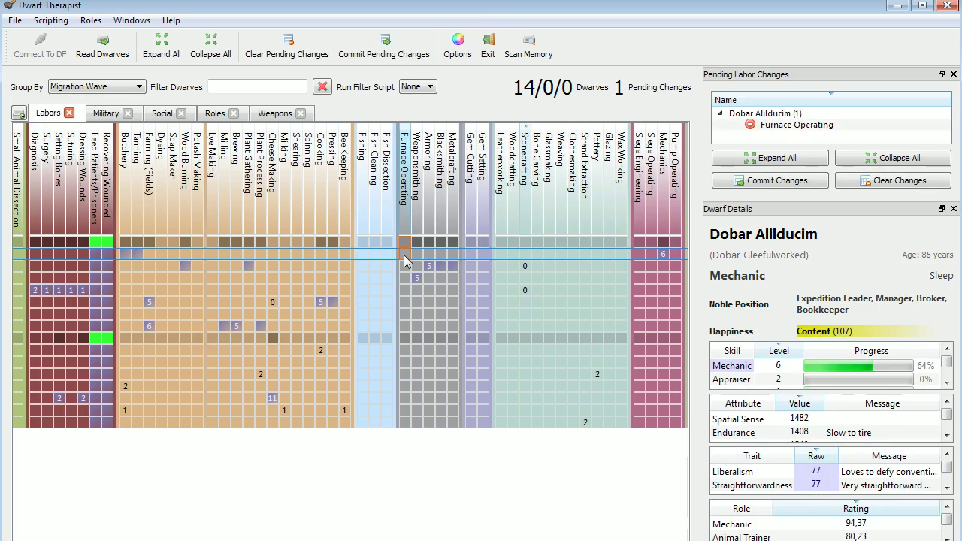
pyautogui.click(776, 181)
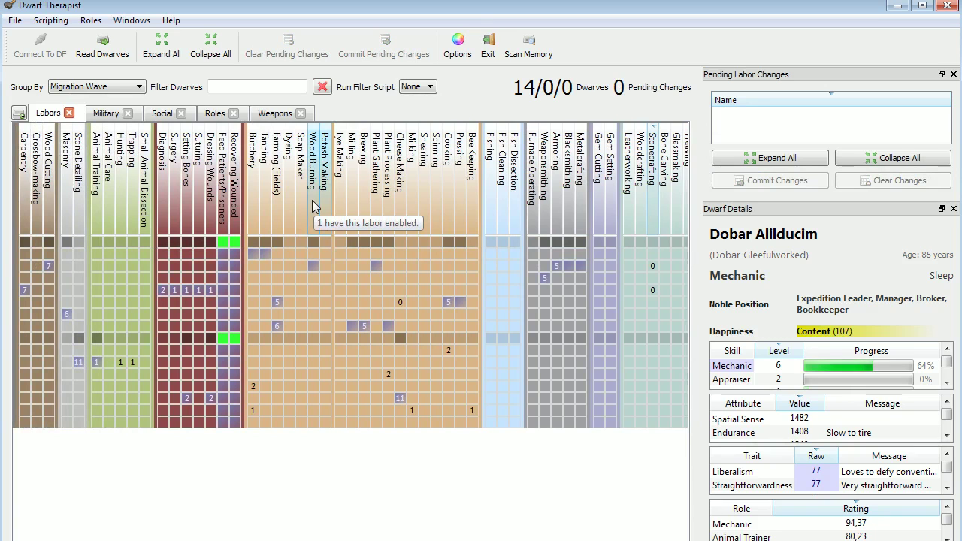
pyautogui.click(315, 265)
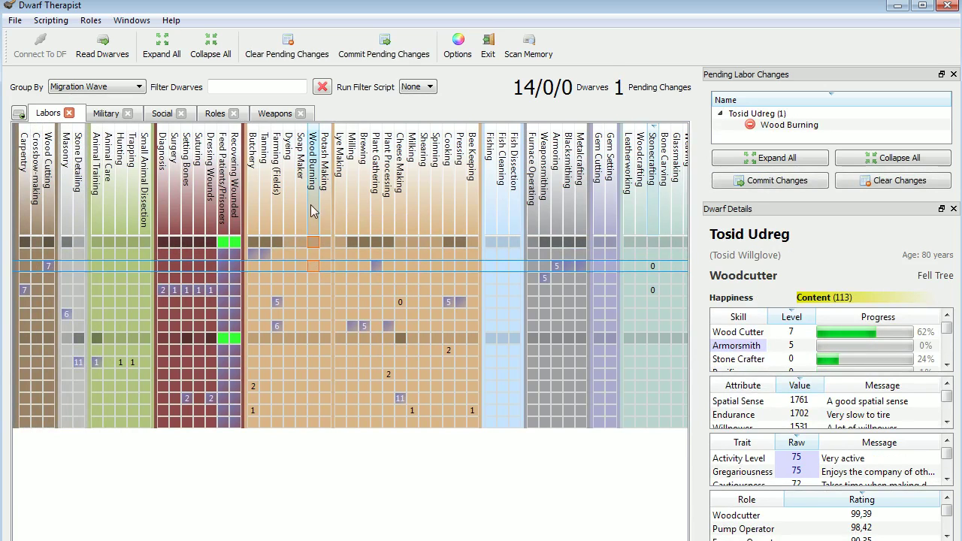
pyautogui.click(780, 183)
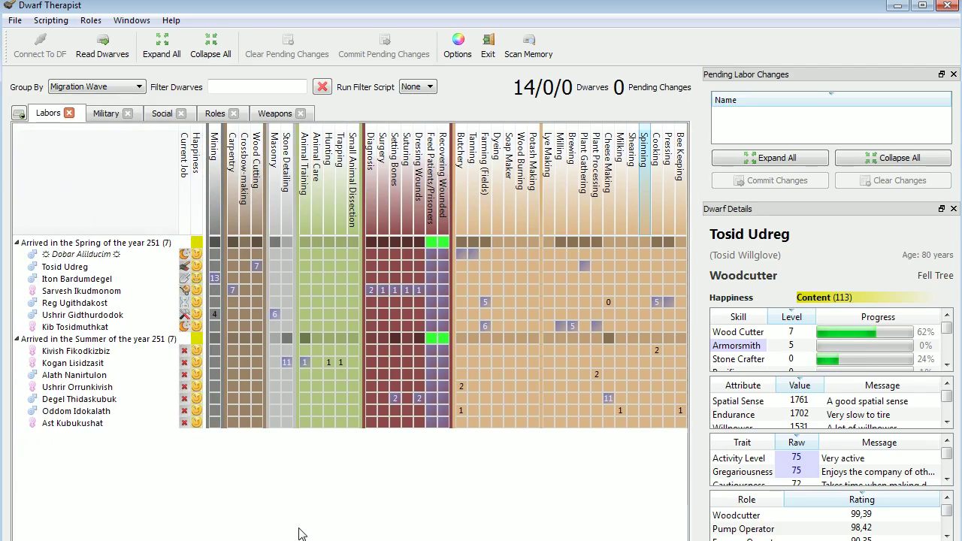
# - In the Roles view, sort by Furnace Operator rating and view Ushrir Orrunkivish's details
pyautogui.click(215, 114)
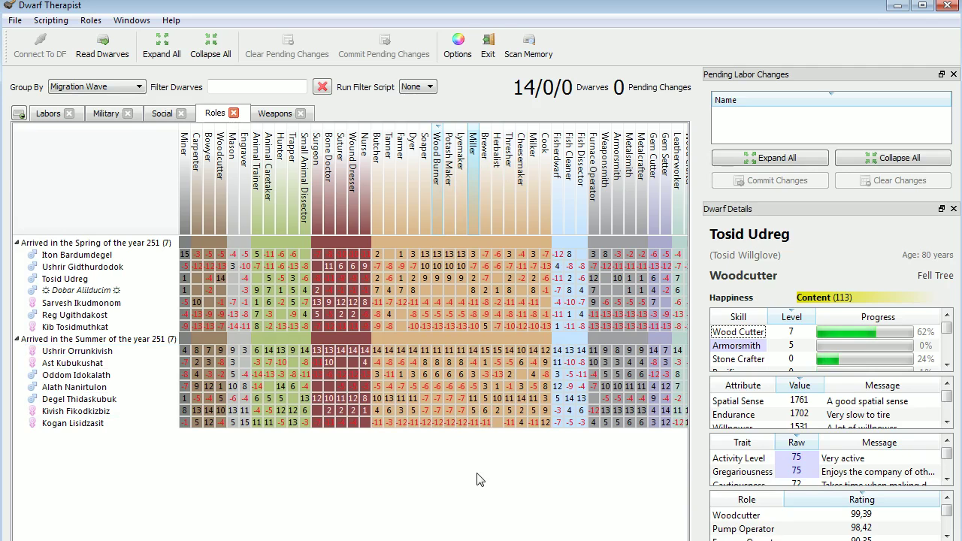
pyautogui.hscroll(3, 480, 479)
pyautogui.click(516, 207)
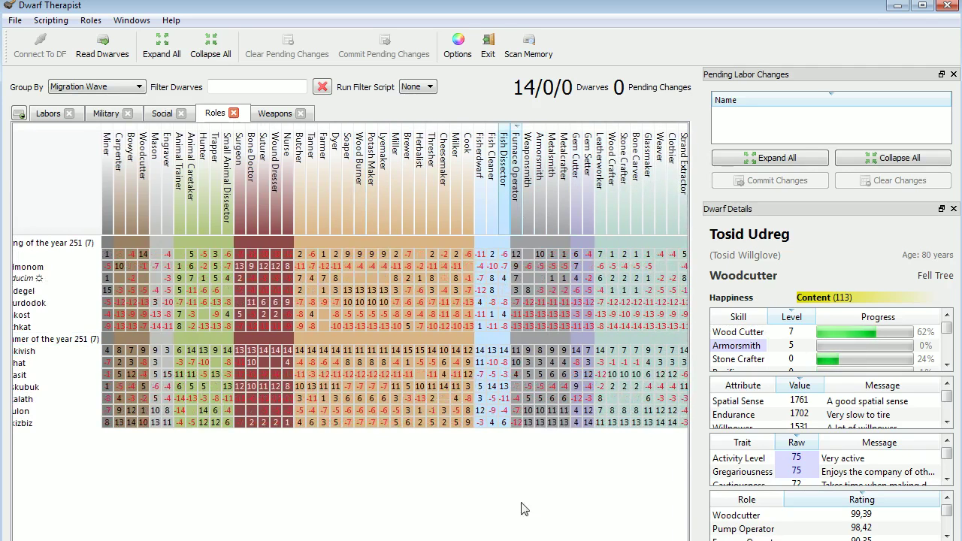
pyautogui.moveTo(517, 356)
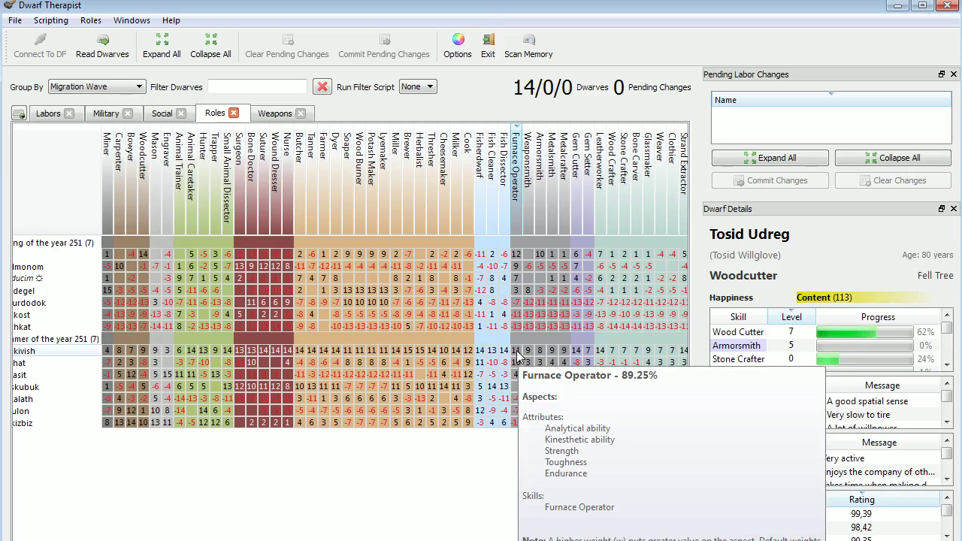
pyautogui.click(26, 354)
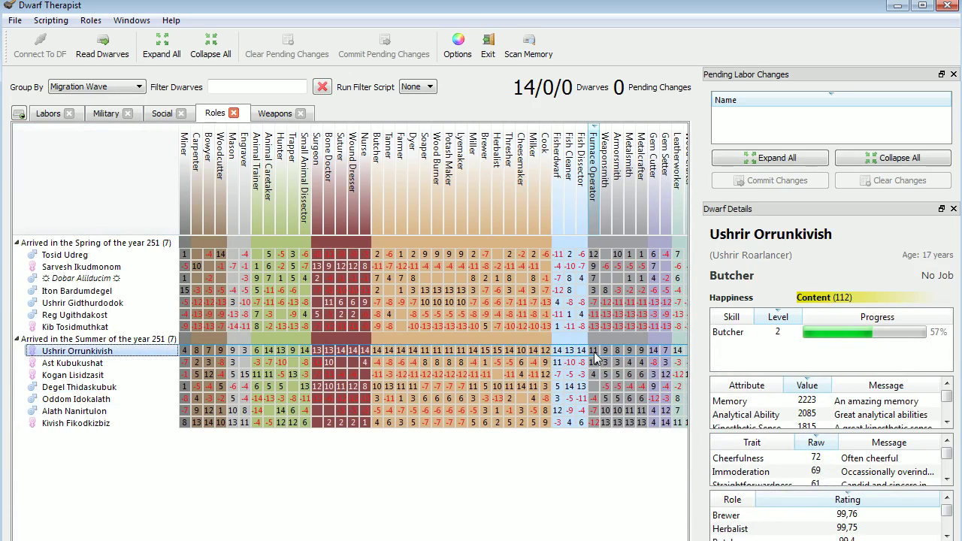
pyautogui.moveTo(598, 374)
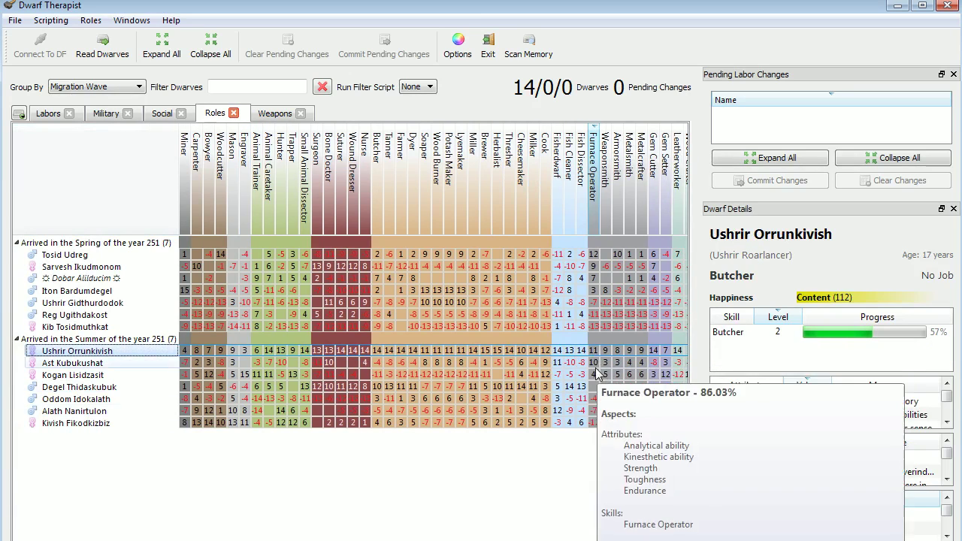
# - Scroll the Dwarf Details role list and sort it by role name, then by rating
pyautogui.click(946, 422)
pyautogui.click(946, 422)
pyautogui.click(947, 423)
pyautogui.click(947, 422)
pyautogui.click(946, 423)
pyautogui.click(947, 423)
pyautogui.click(946, 423)
pyautogui.click(947, 422)
pyautogui.click(947, 422)
pyautogui.click(946, 423)
pyautogui.moveTo(949, 406); pyautogui.dragTo(949, 394)
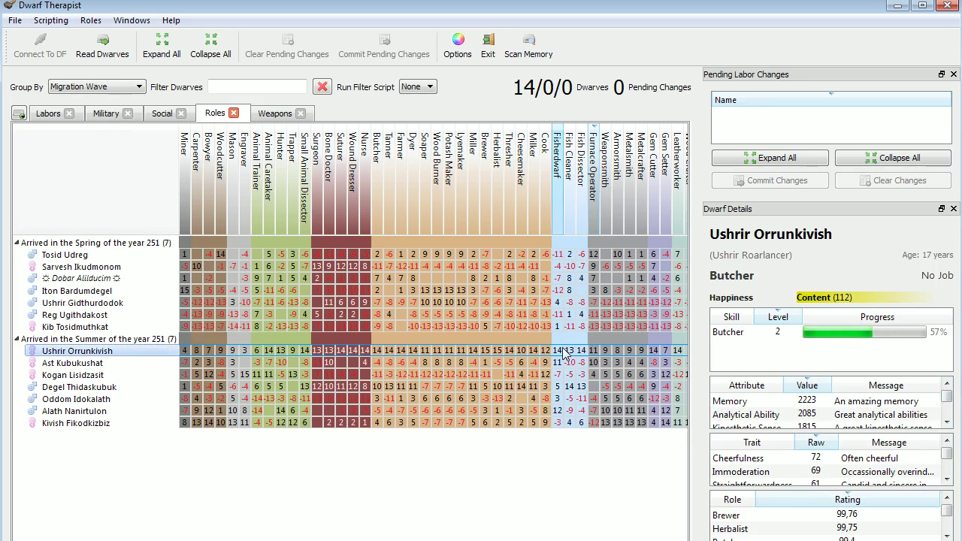
pyautogui.moveTo(599, 353)
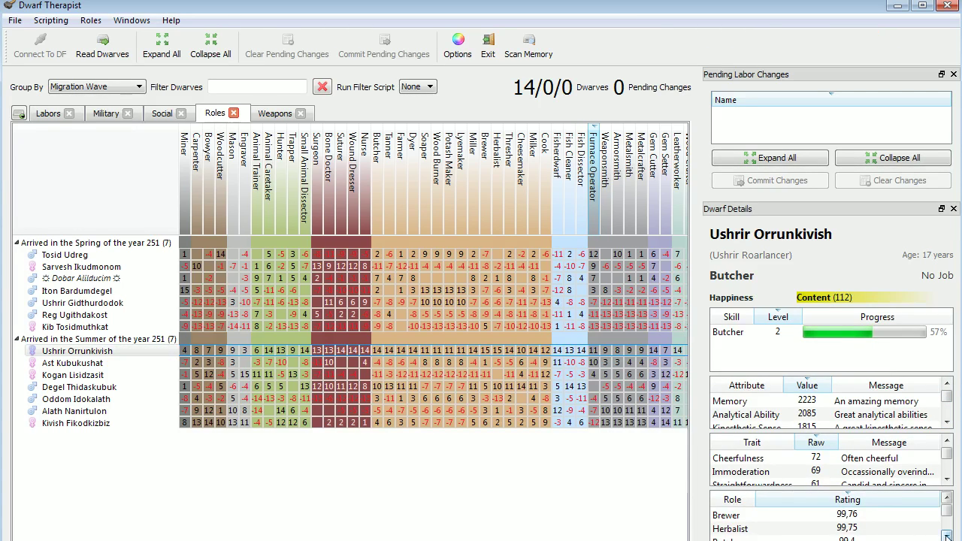
pyautogui.moveTo(948, 535); pyautogui.dragTo(947, 535)
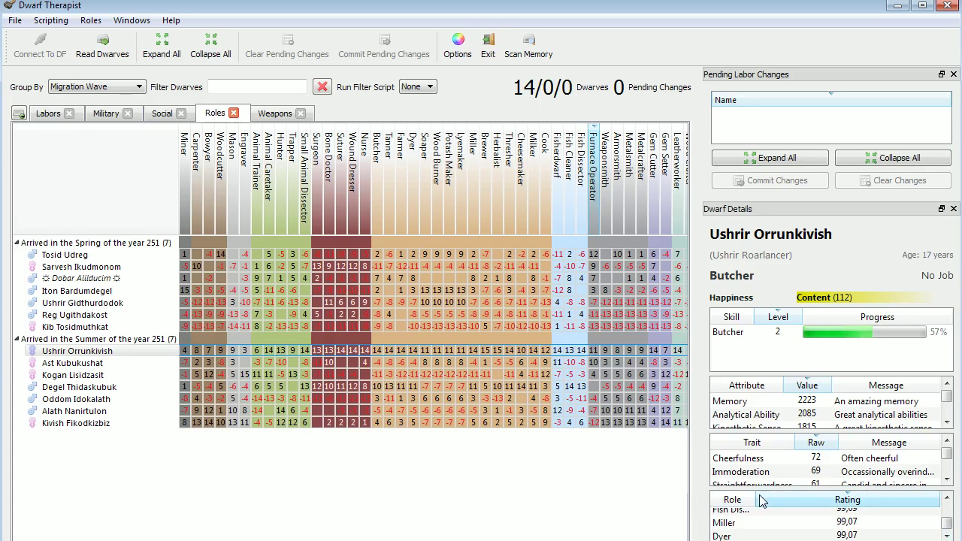
pyautogui.scroll(10, 864, 522)
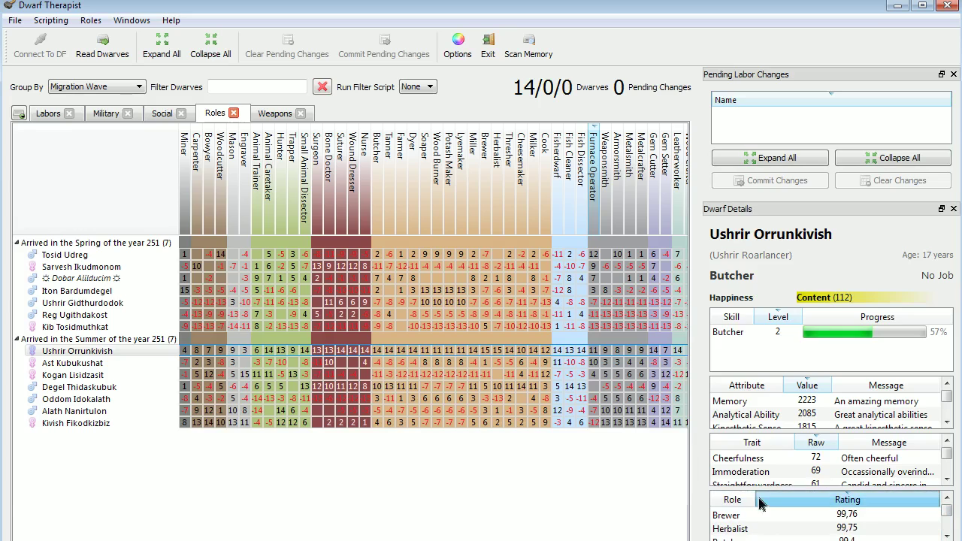
pyautogui.click(755, 502)
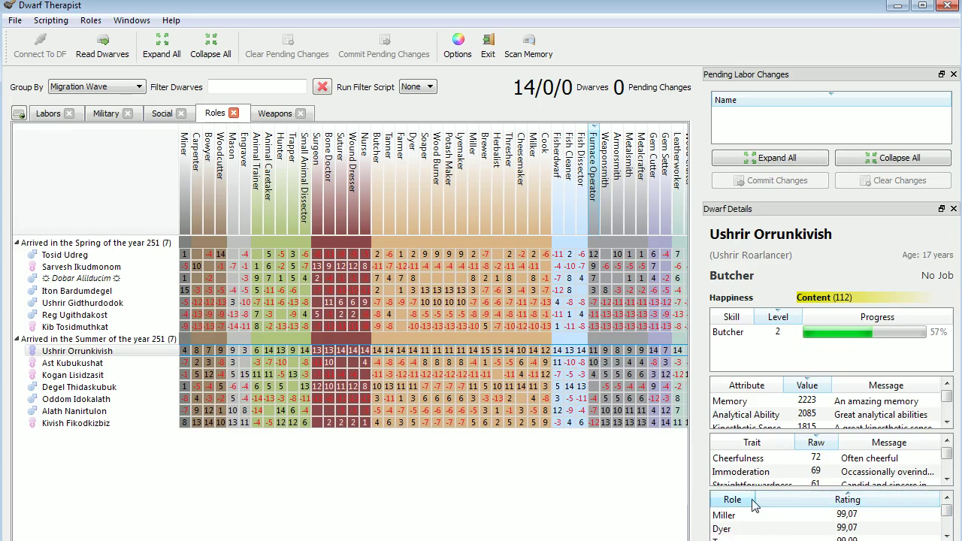
pyautogui.click(819, 504)
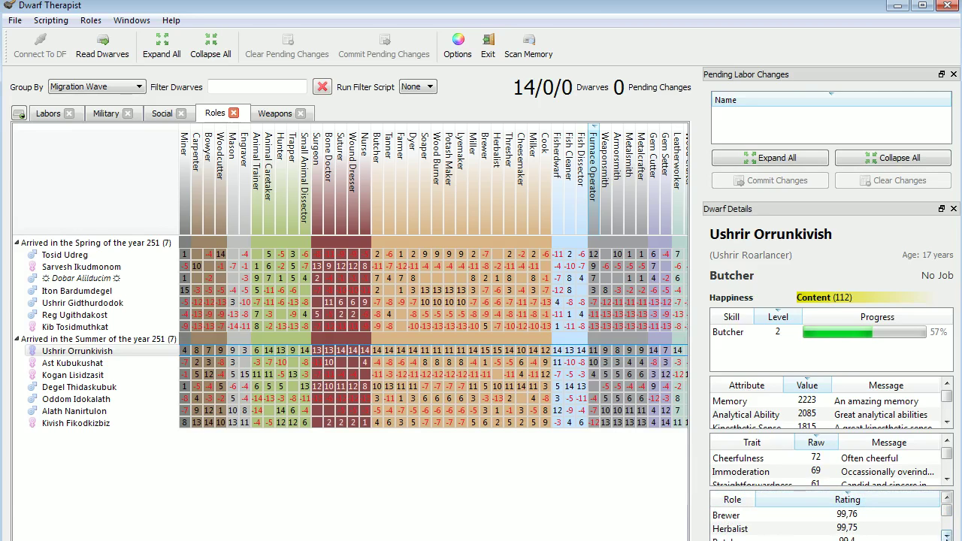
# - Show Ast Kubukushat's details and review the ranked roles, topped by Liar at 93,12
pyautogui.click(948, 535)
pyautogui.click(948, 534)
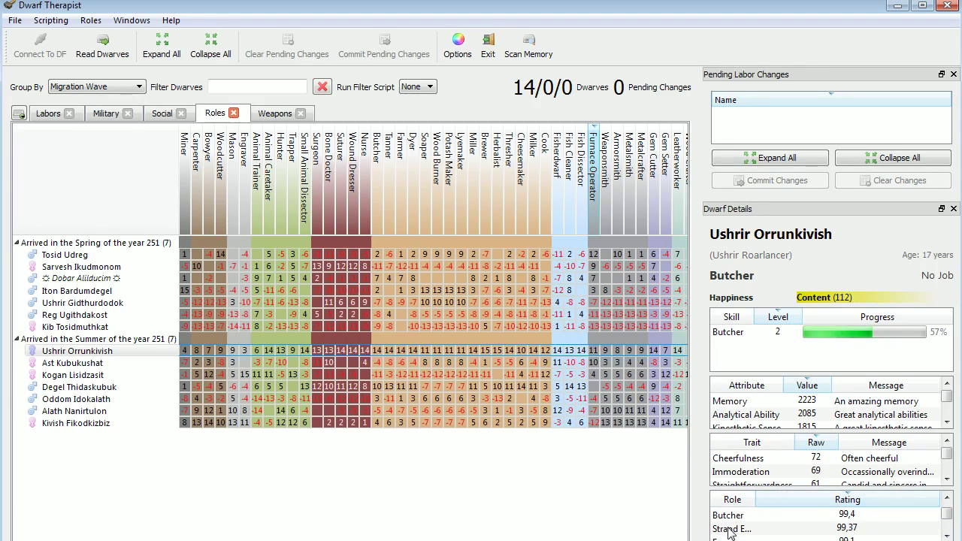
pyautogui.click(948, 535)
pyautogui.click(948, 535)
pyautogui.click(948, 536)
pyautogui.click(948, 535)
pyautogui.click(948, 535)
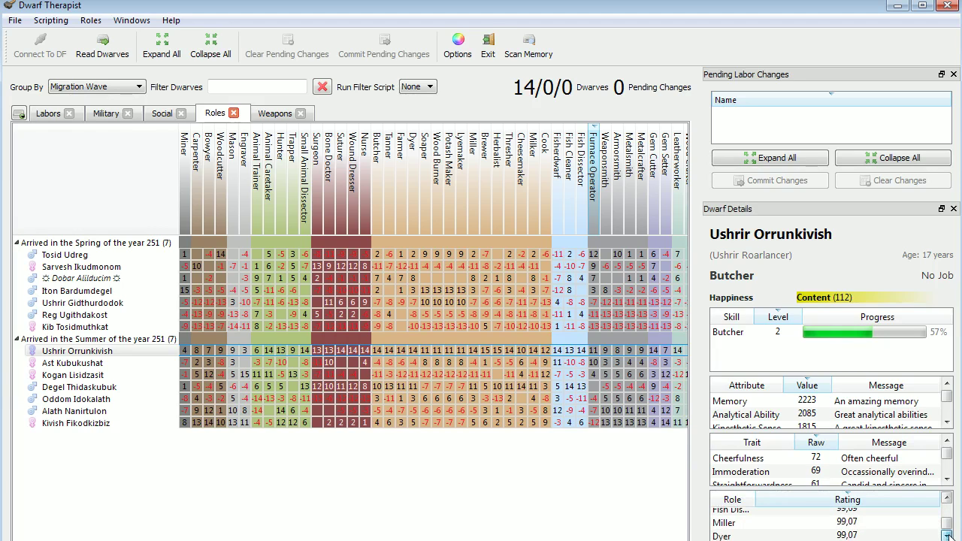
pyautogui.scroll(-2, 949, 524)
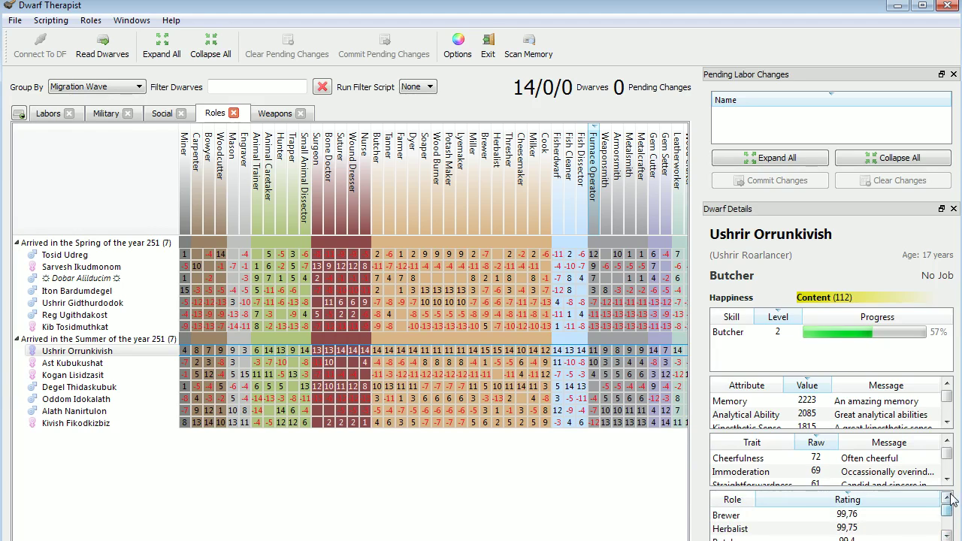
pyautogui.click(81, 363)
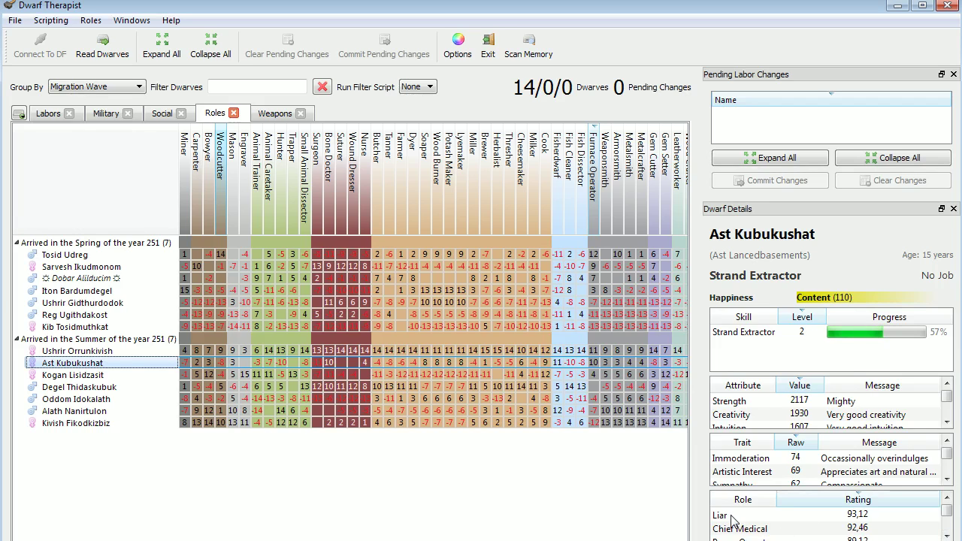
pyautogui.click(948, 535)
pyautogui.click(948, 535)
pyautogui.click(948, 535)
pyautogui.click(948, 535)
pyautogui.click(947, 535)
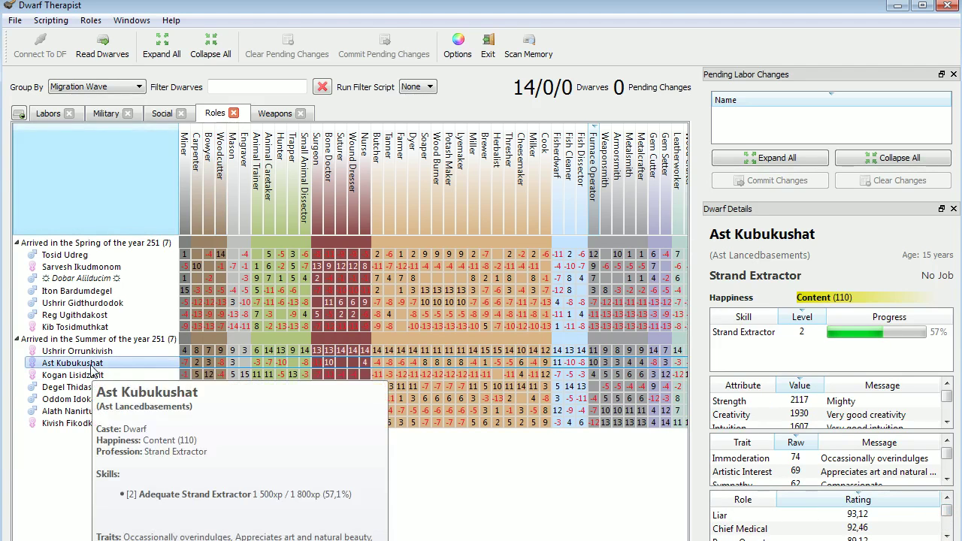
# - Enable Furnace Operating for Ast Kubukushat on the Labors grid
pyautogui.click(48, 113)
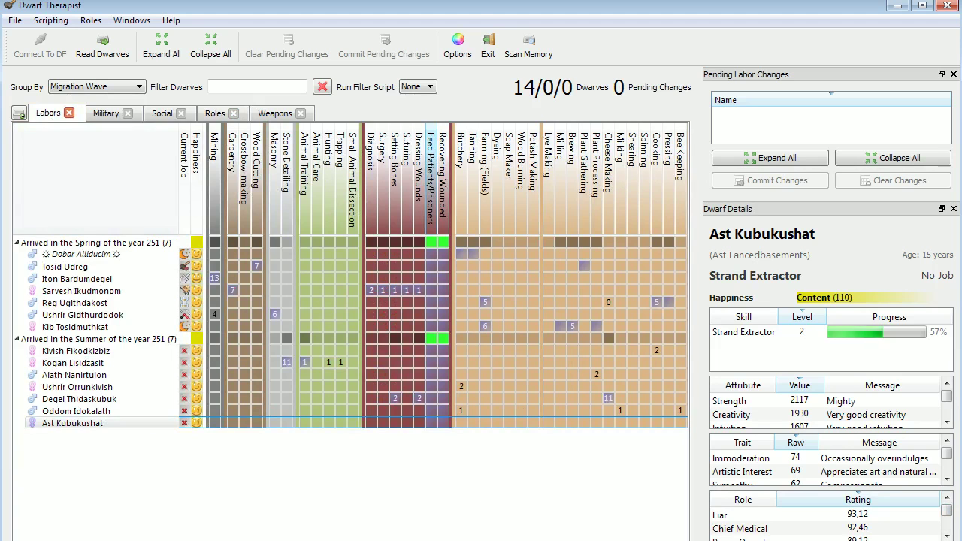
pyautogui.hscroll(3, 102, 153)
pyautogui.hscroll(8, 564, 449)
pyautogui.click(561, 422)
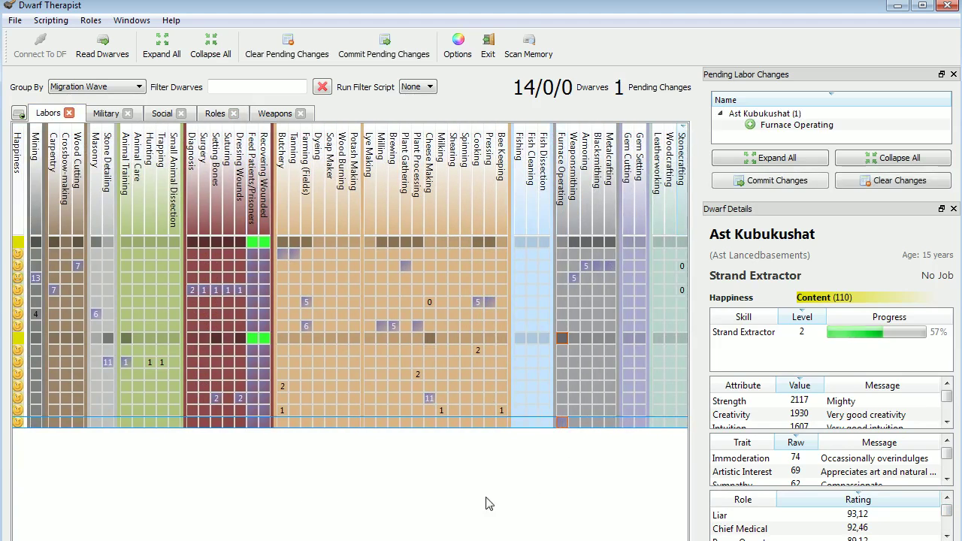
pyautogui.hscroll(-8, 561, 422)
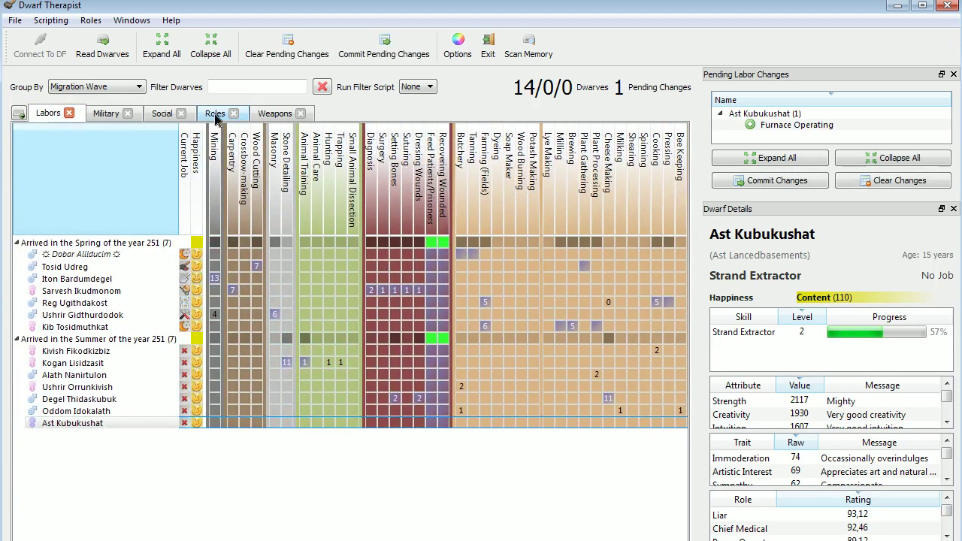
# - Rank dwarves by Wood Burner rating and view Oddom Idokalath's details
pyautogui.click(215, 113)
pyautogui.click(436, 204)
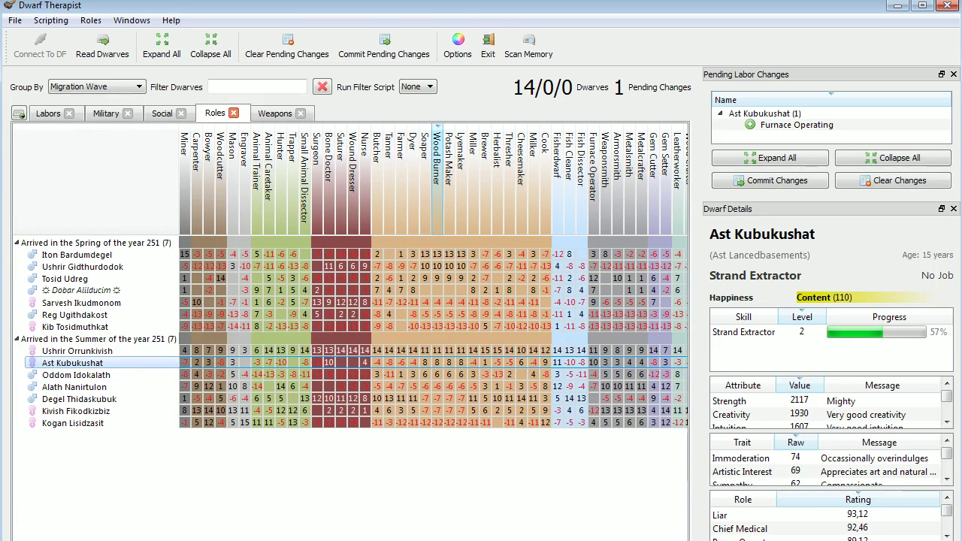
pyautogui.click(105, 376)
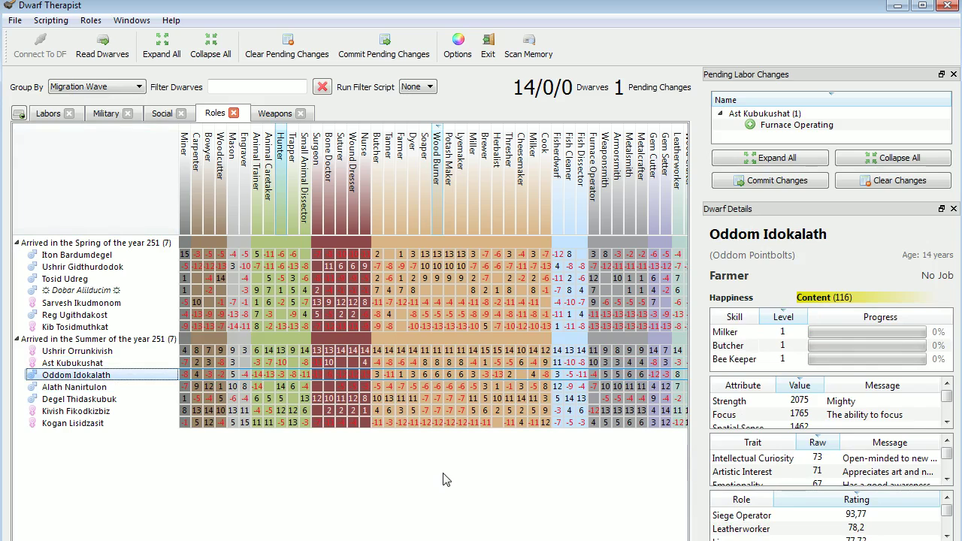
pyautogui.click(948, 535)
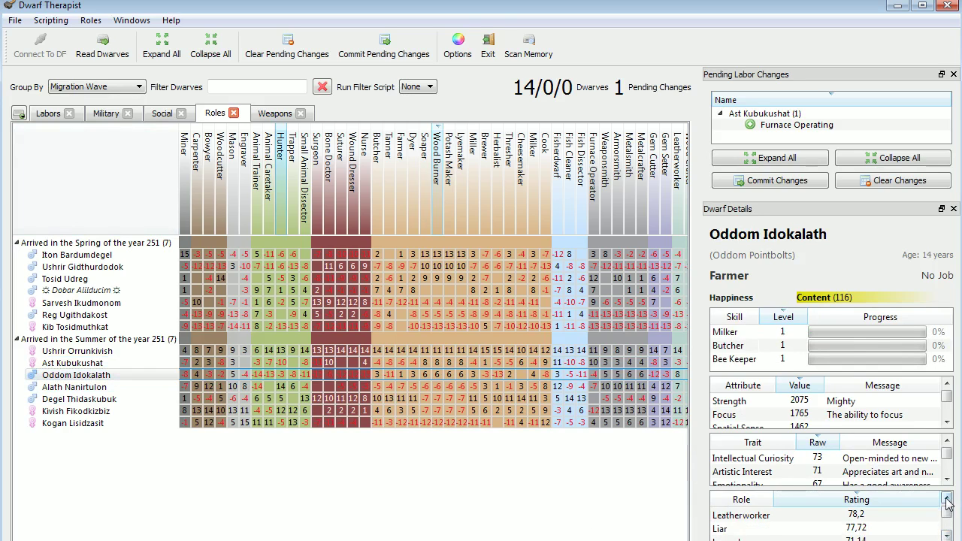
pyautogui.click(947, 502)
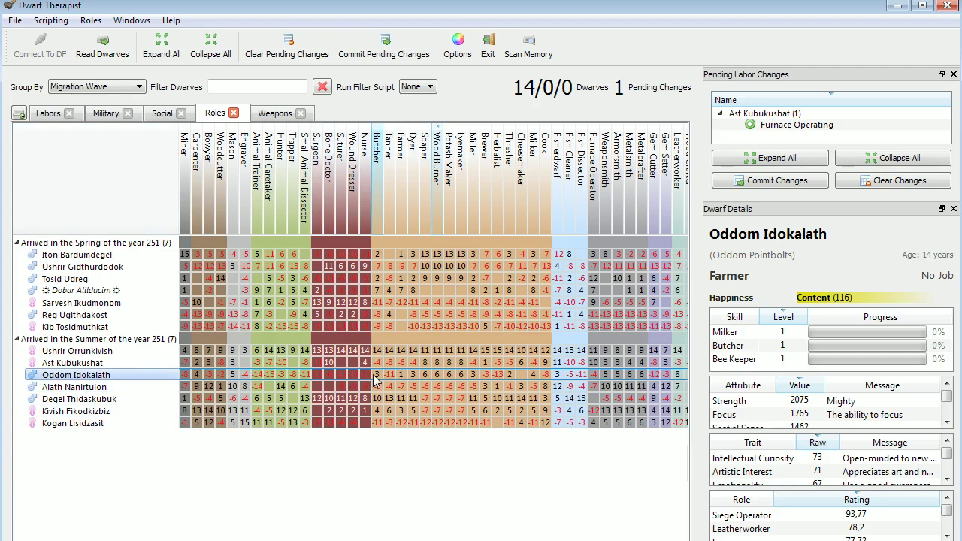
# - Enable Wood Burning for Oddom Idokalath on the Labors grid
pyautogui.click(48, 115)
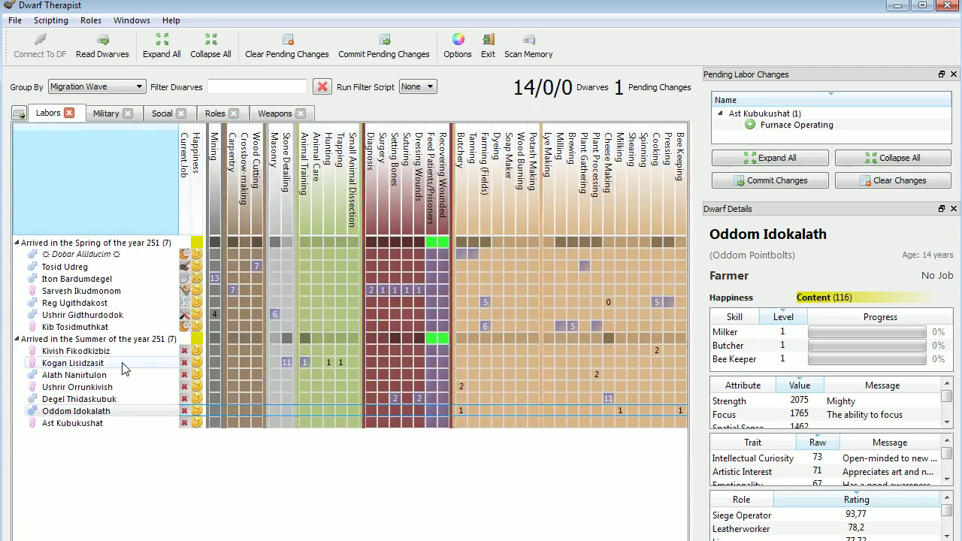
pyautogui.click(522, 411)
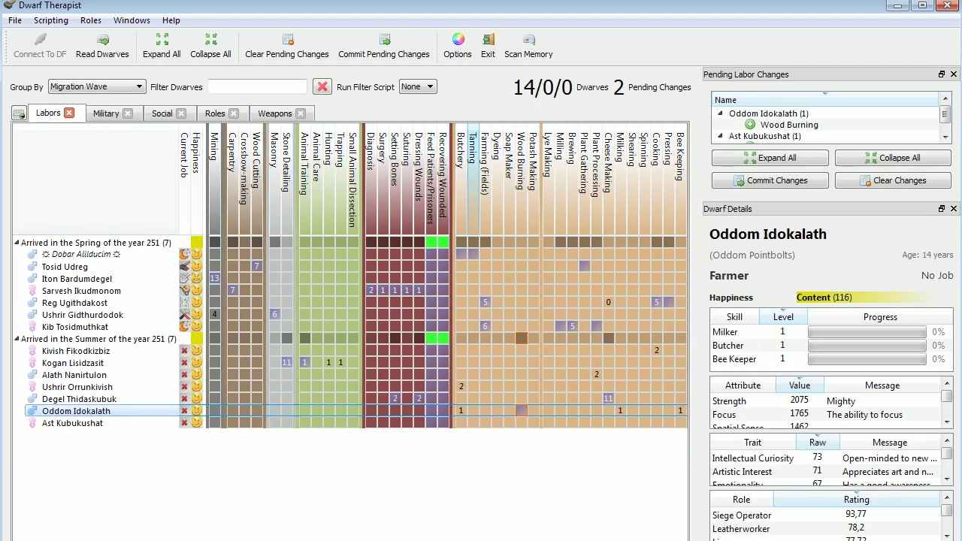
pyautogui.click(214, 113)
# - Rank by Wood Crafter rating, review Kivish Fikodkizbiz's skills, then show the Military grid
pyautogui.hscroll(5, 351, 301)
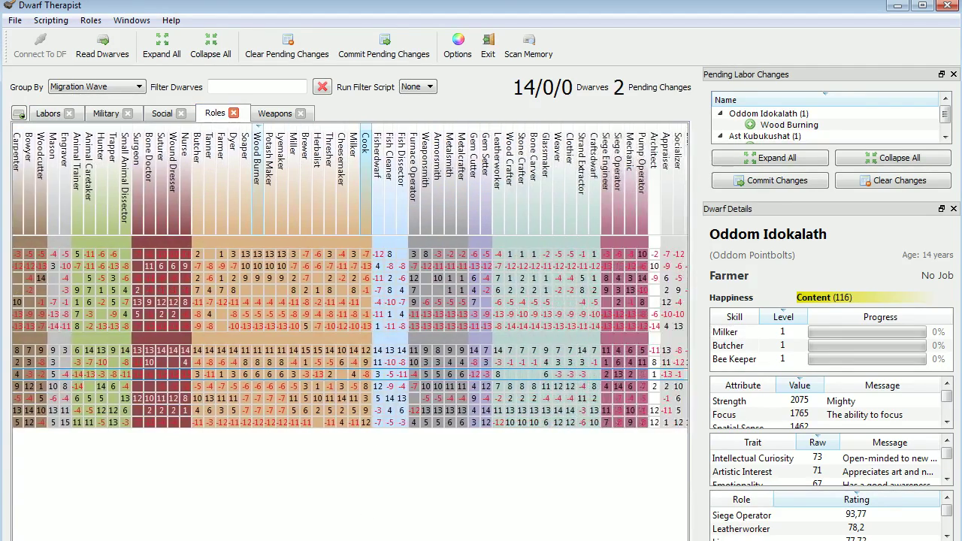
pyautogui.hscroll(2, 365, 301)
pyautogui.click(463, 204)
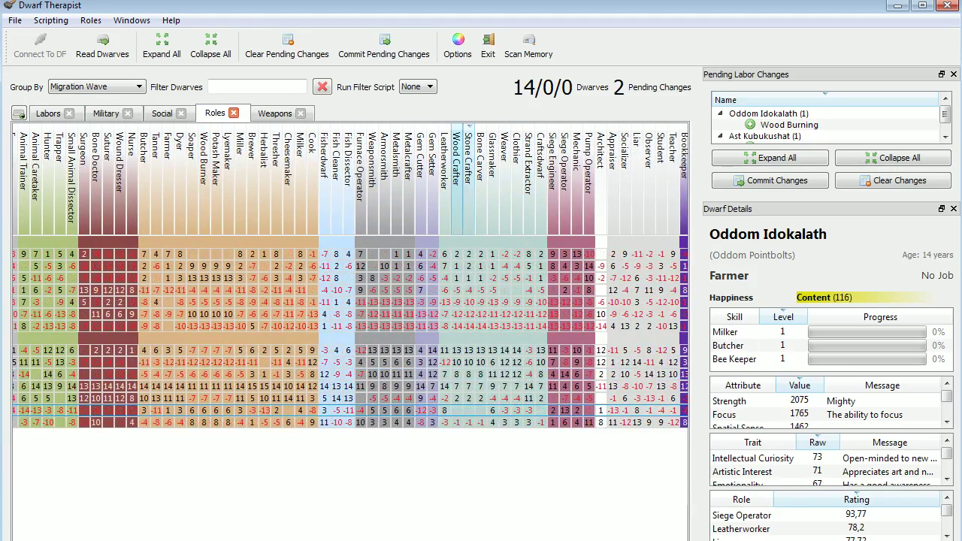
pyautogui.hscroll(-8, 350, 301)
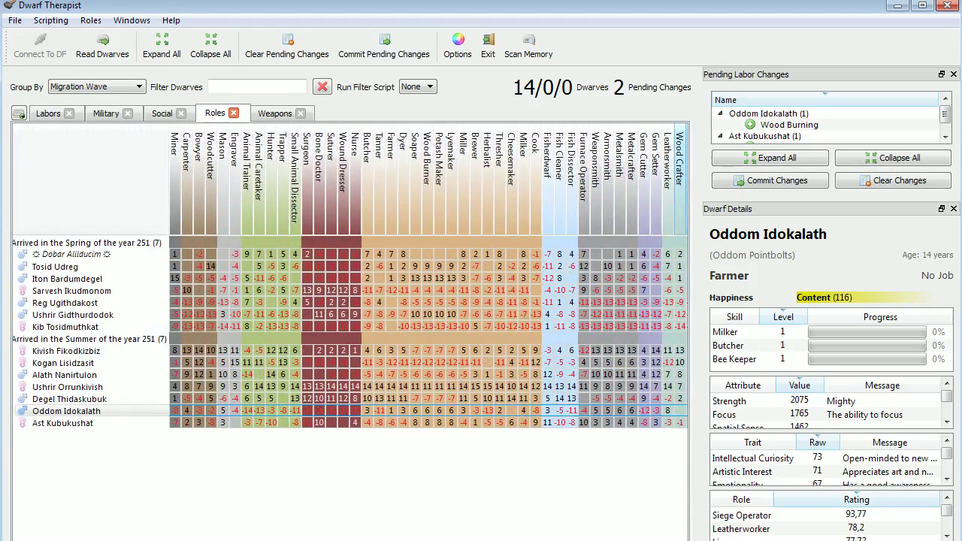
pyautogui.click(84, 351)
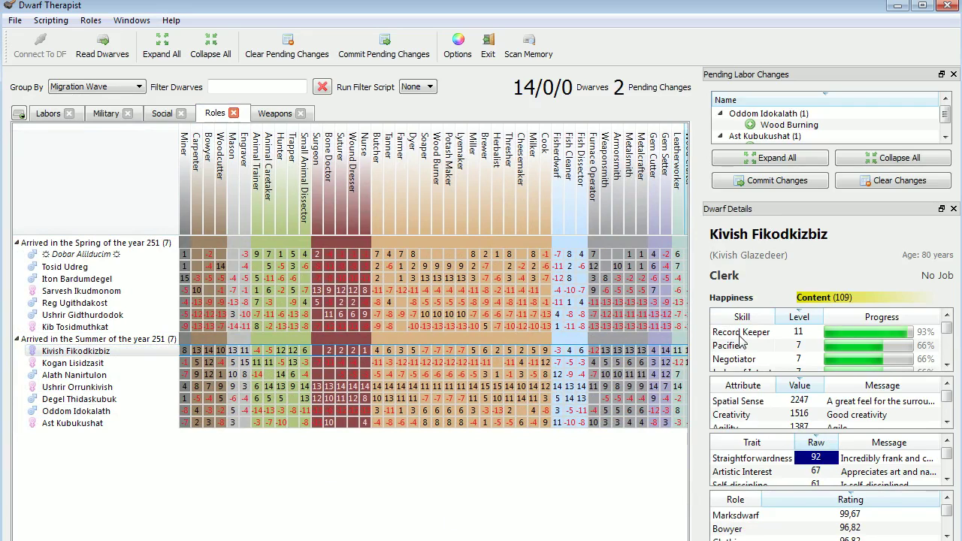
pyautogui.click(948, 366)
pyautogui.click(948, 367)
pyautogui.click(948, 366)
pyautogui.click(948, 366)
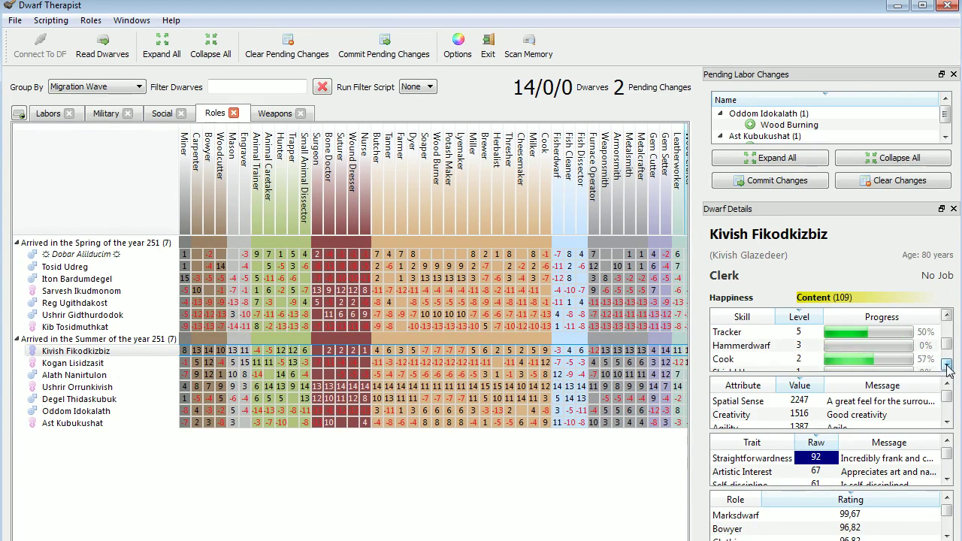
pyautogui.moveTo(943, 353); pyautogui.dragTo(947, 308)
pyautogui.click(104, 113)
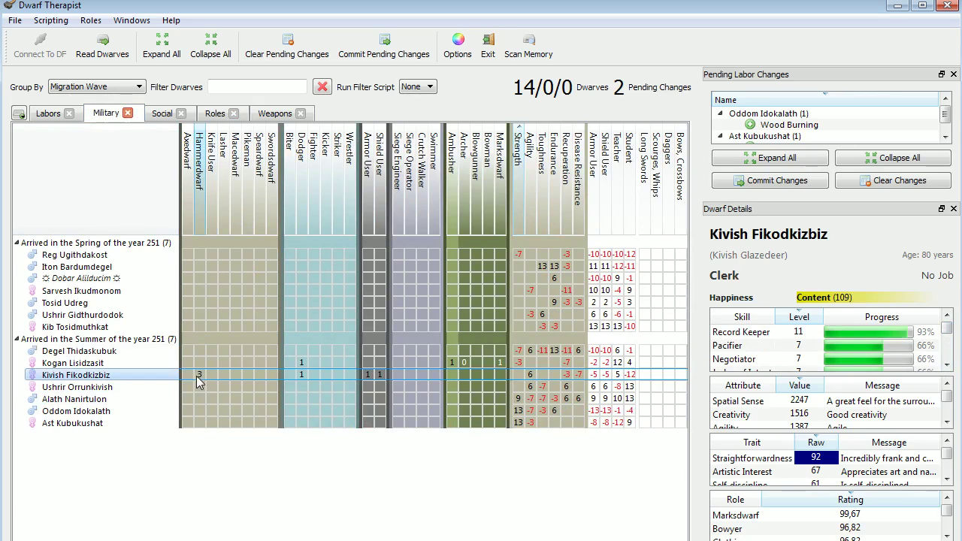
# - Check Kivish Fikodkizbiz's Hammerdwarf rating, then return to the Roles grid
pyautogui.moveTo(201, 373)
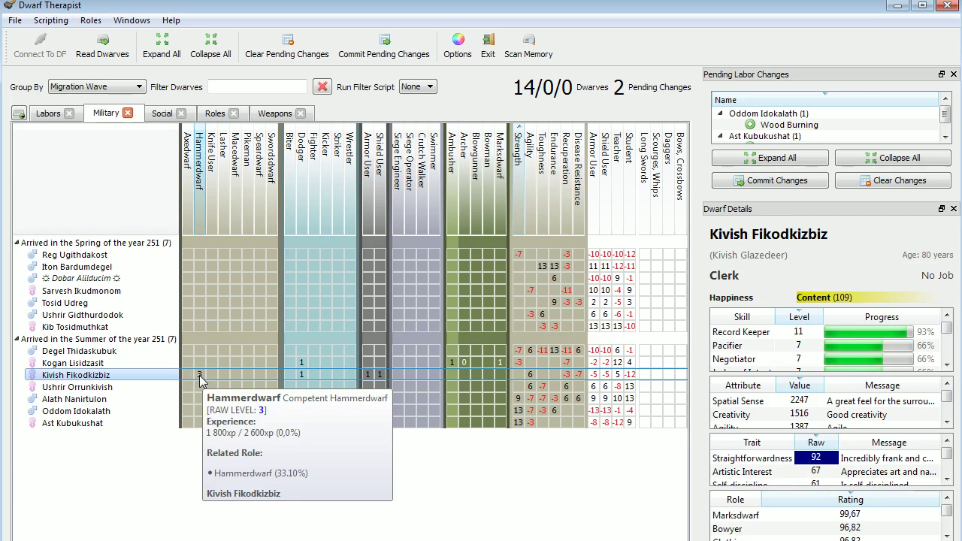
pyautogui.click(217, 114)
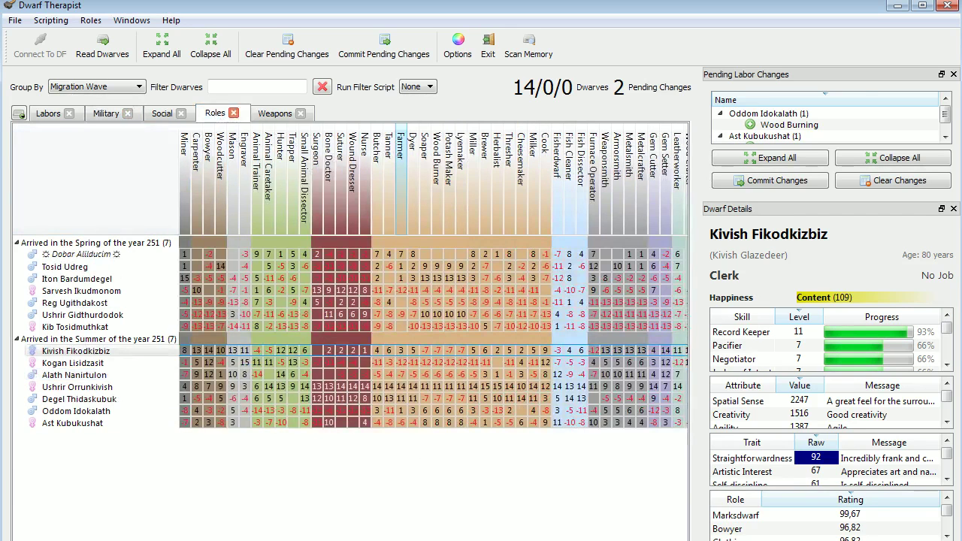
pyautogui.hscroll(5, 451, 353)
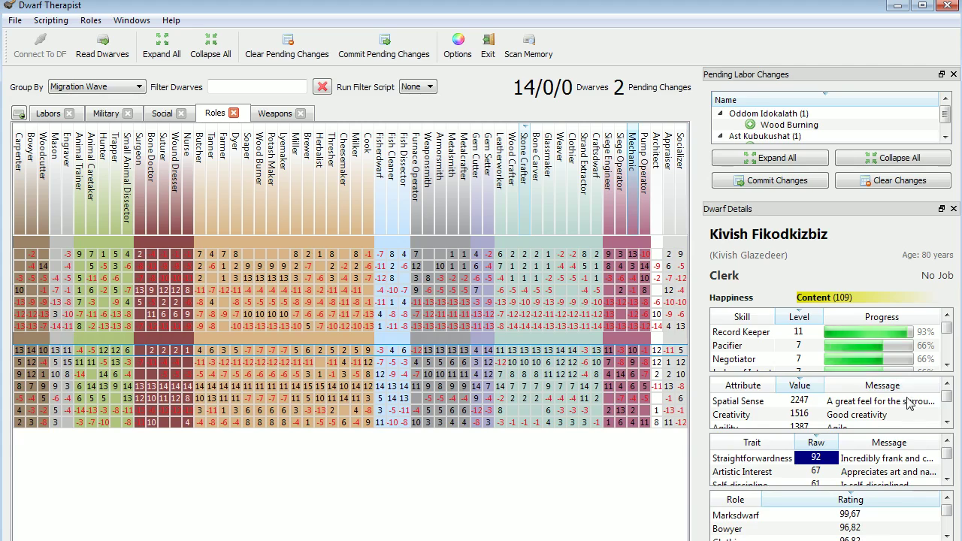
# - Scroll through Kivish's attribute list in the Dwarf Details panel
pyautogui.click(947, 421)
pyautogui.click(947, 422)
pyautogui.click(947, 422)
pyautogui.click(947, 422)
pyautogui.click(947, 422)
pyautogui.click(948, 422)
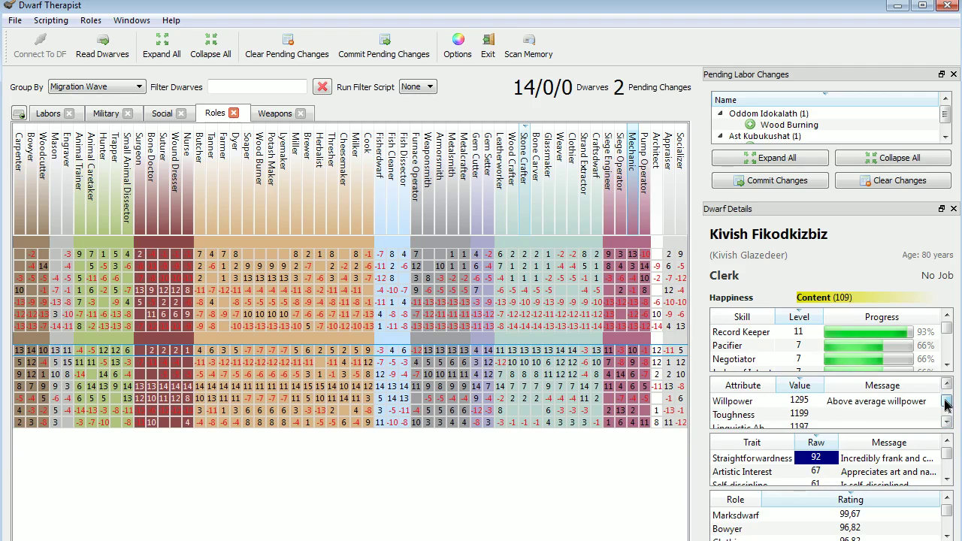
pyautogui.moveTo(945, 405); pyautogui.dragTo(951, 426)
pyautogui.click(947, 385)
pyautogui.click(948, 385)
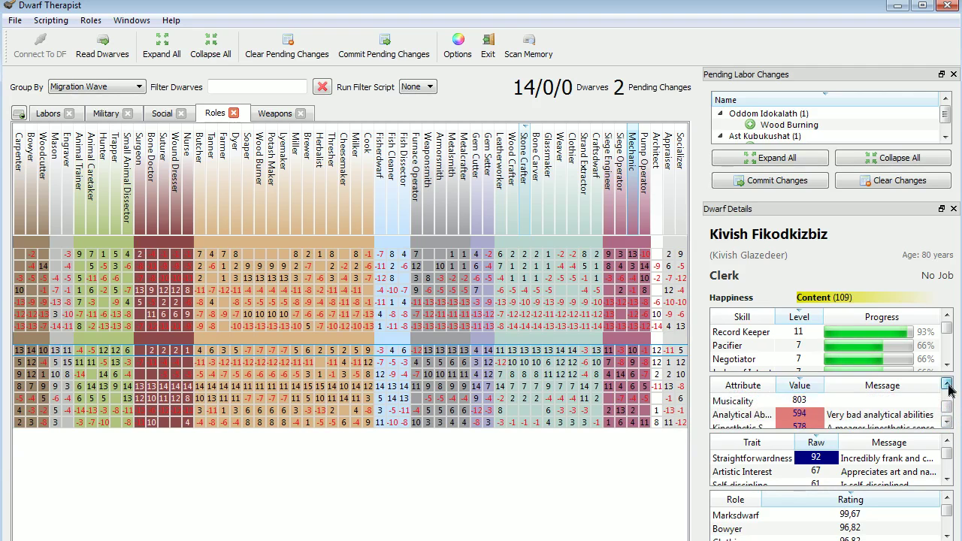
pyautogui.moveTo(948, 396); pyautogui.dragTo(951, 391)
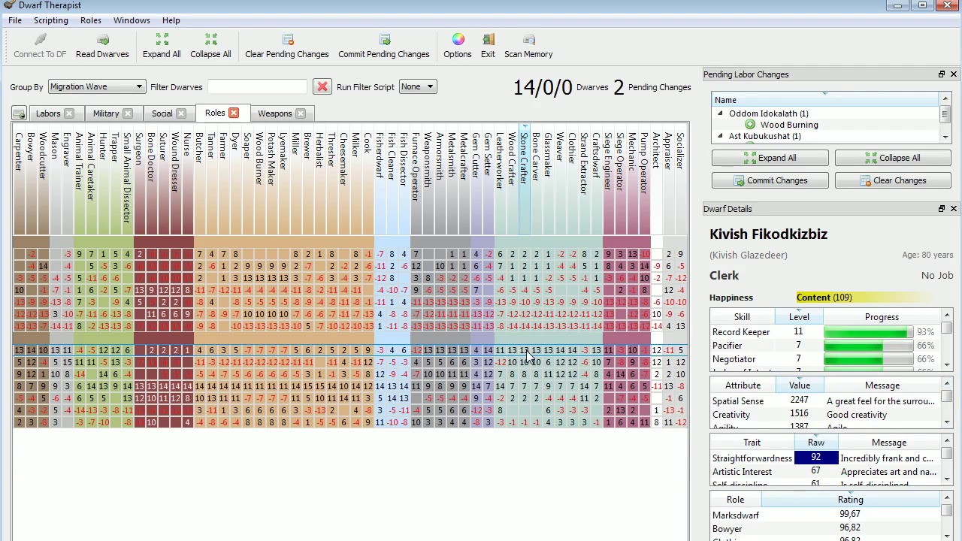
pyautogui.hscroll(-4, 464, 301)
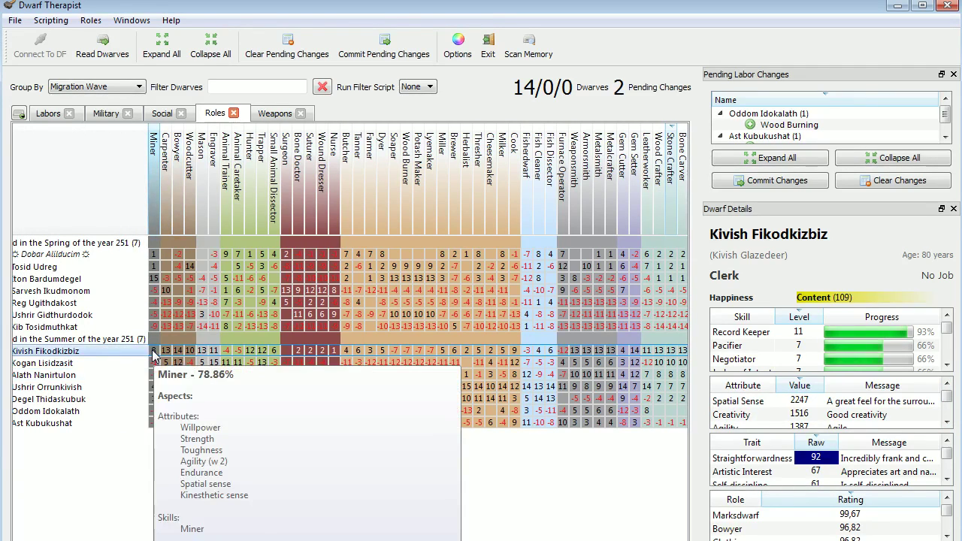
pyautogui.hscroll(-1, 351, 301)
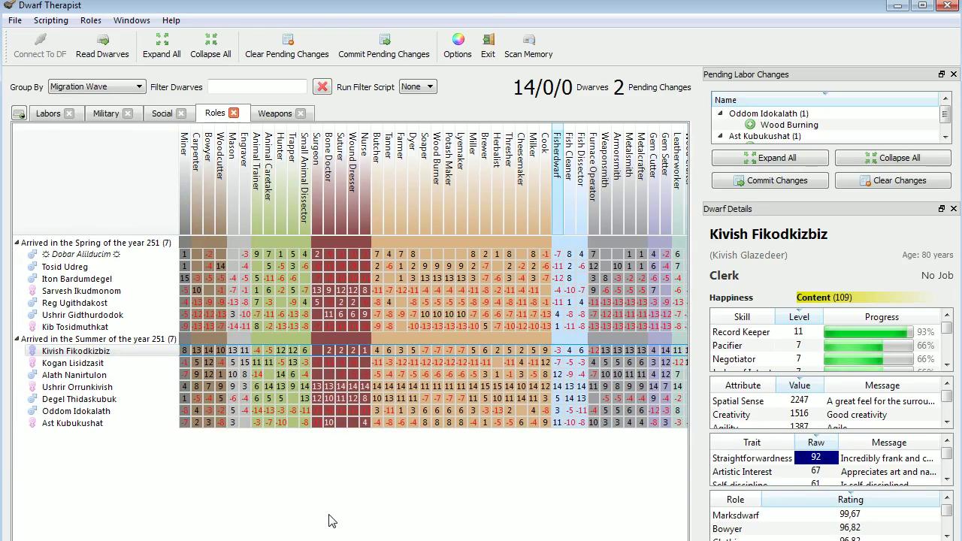
# - Sort the Roles grid by Miner and Wood Burner ratings, comparing Degel, Ushrir and Oddom
pyautogui.click(183, 194)
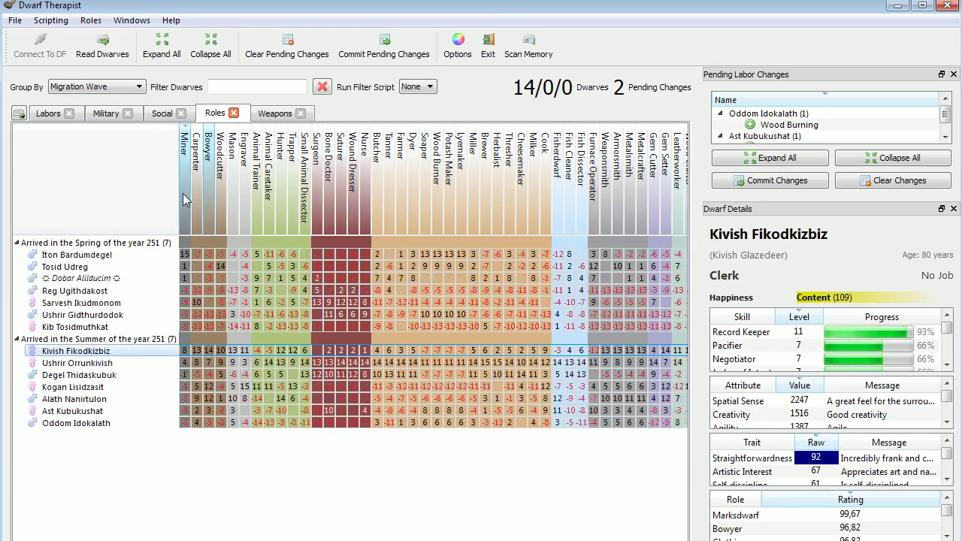
pyautogui.click(107, 375)
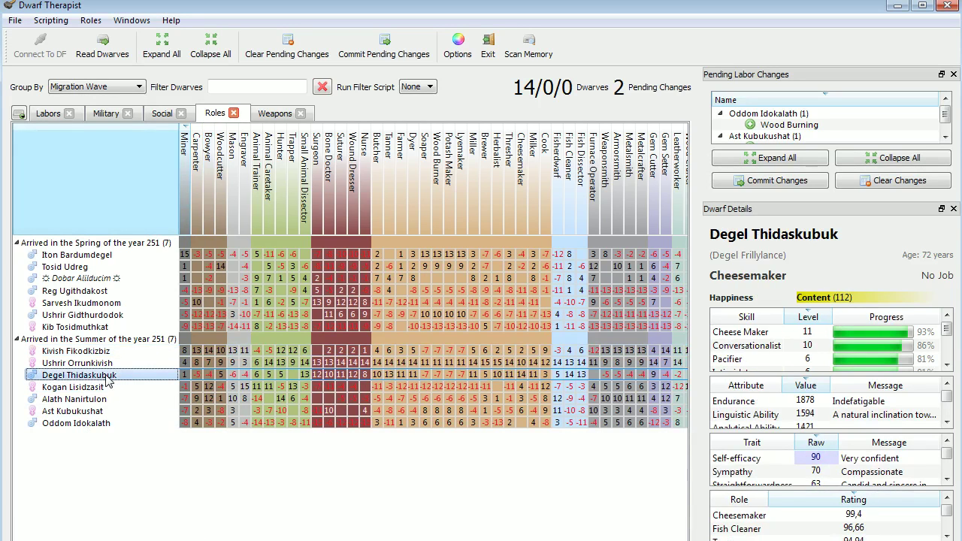
pyautogui.click(107, 364)
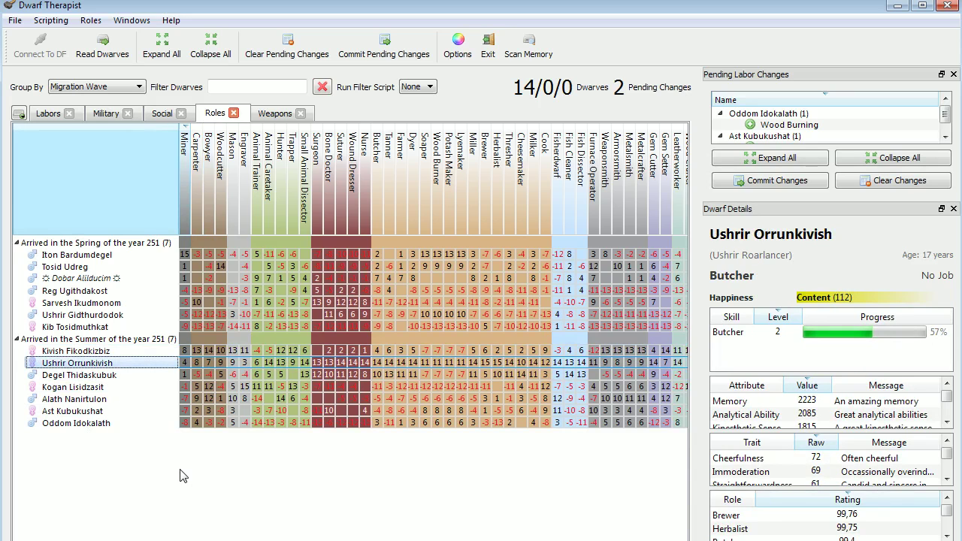
pyautogui.click(438, 211)
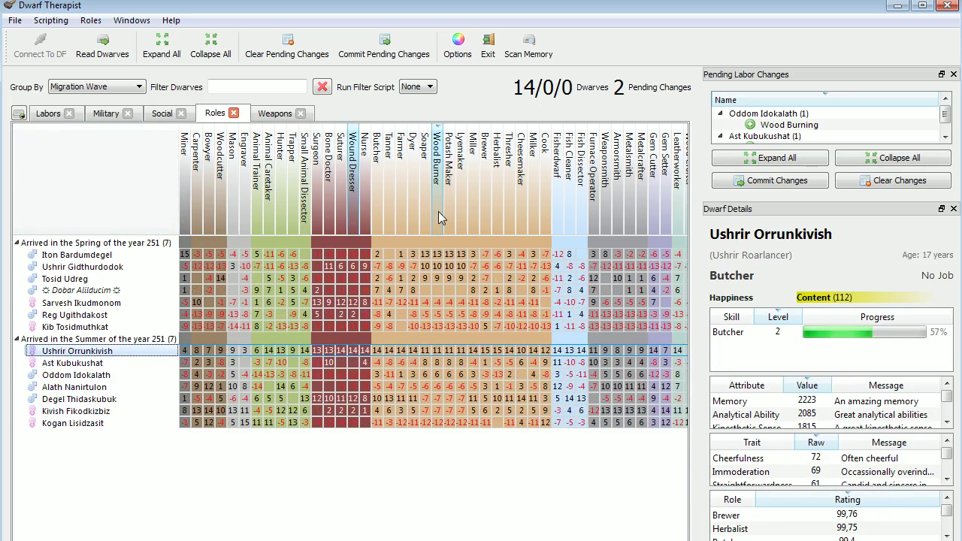
pyautogui.click(88, 378)
# - Queue the Mining labor for Ushrir Orrunkivish on the Labors grid and return to Roles
pyautogui.click(42, 114)
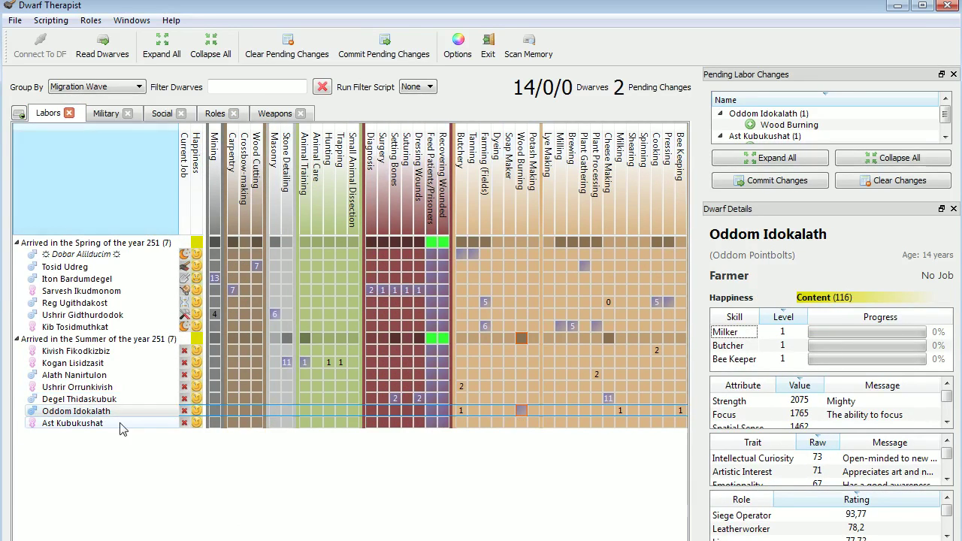
pyautogui.click(78, 388)
pyautogui.hscroll(9, 350, 276)
pyautogui.hscroll(-6, 350, 276)
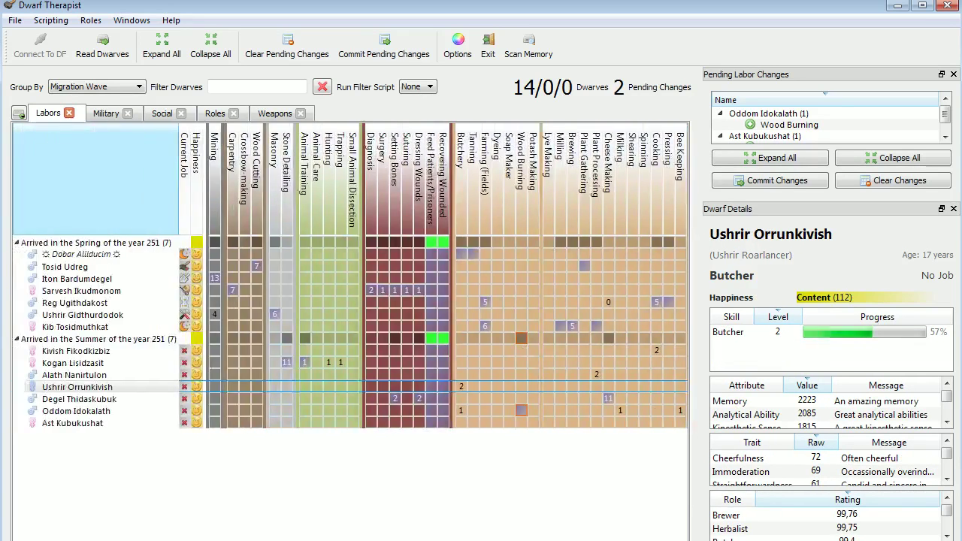
pyautogui.click(215, 386)
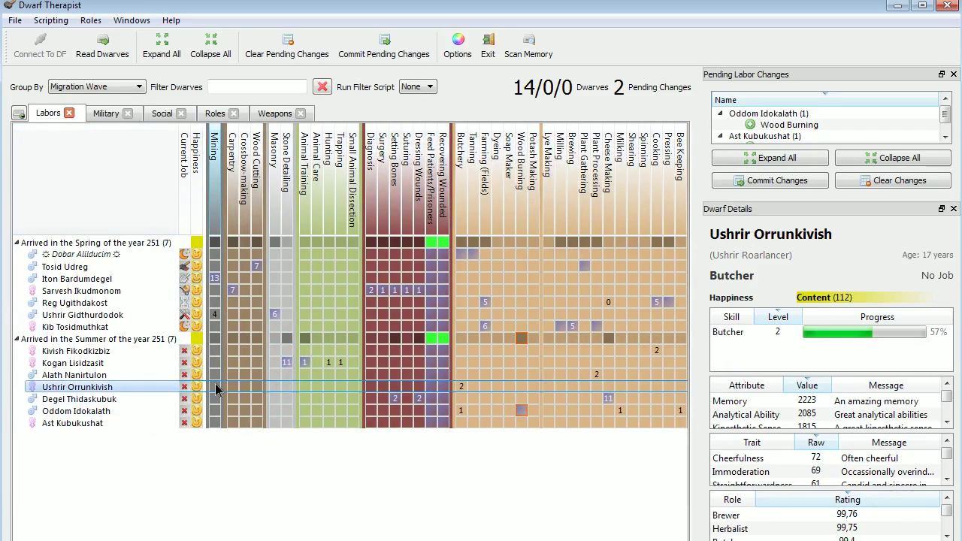
pyautogui.click(215, 112)
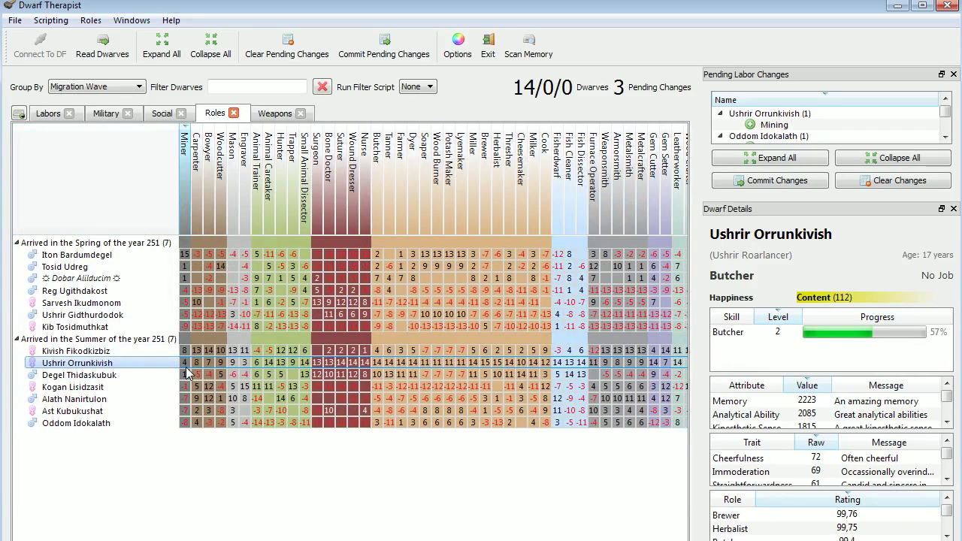
# - Review Kivish Fikodkizbiz's details across the Roles grid
pyautogui.click(126, 353)
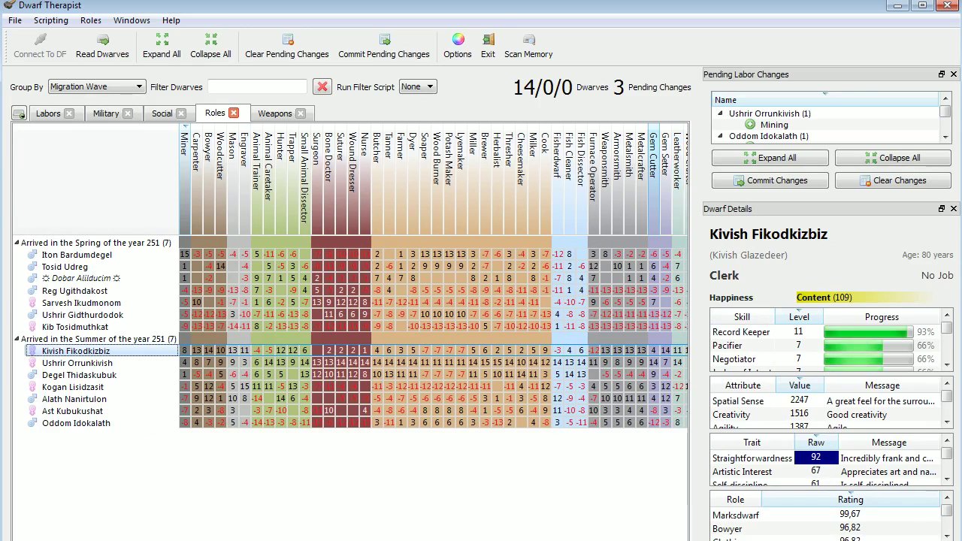
pyautogui.hscroll(5, 350, 276)
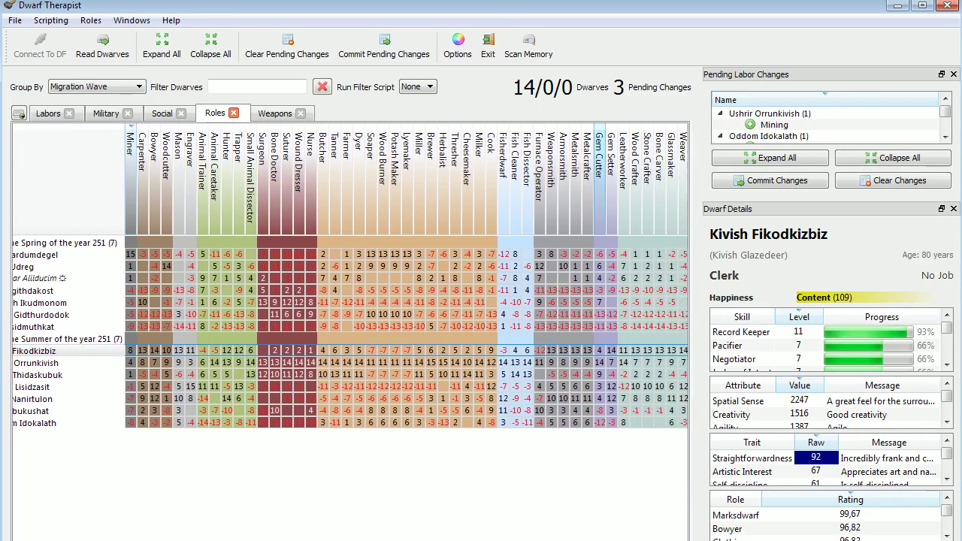
pyautogui.hscroll(3, 350, 276)
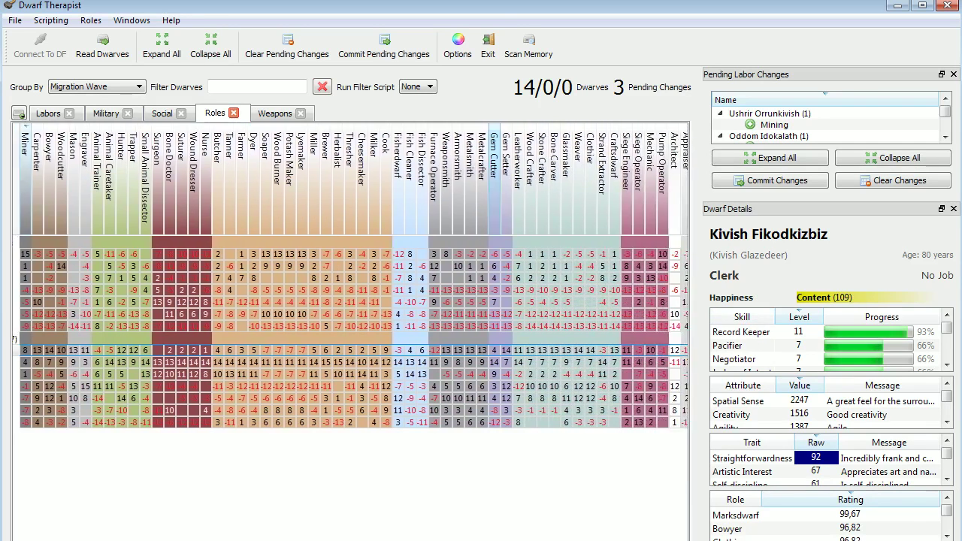
pyautogui.hscroll(2, 351, 276)
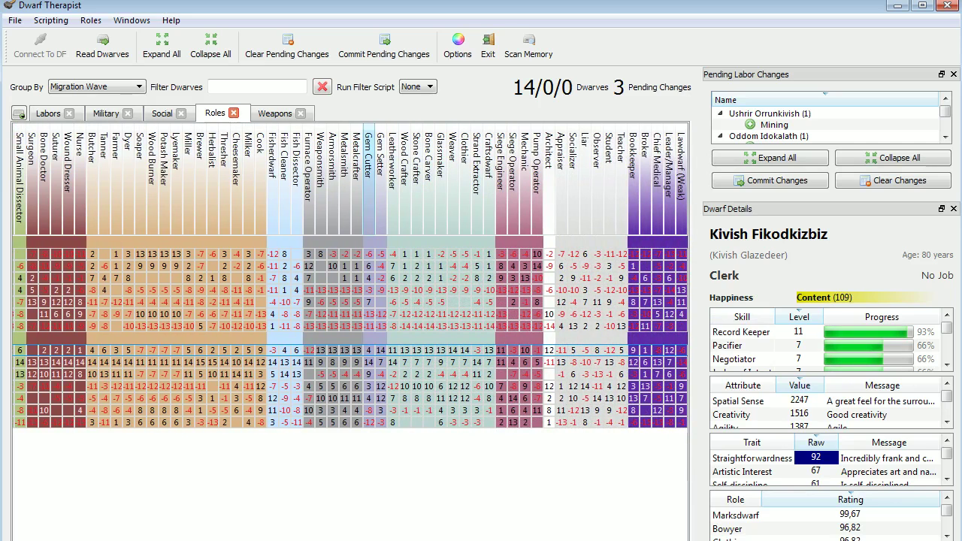
pyautogui.hscroll(-12, 350, 276)
pyautogui.hscroll(12, 350, 276)
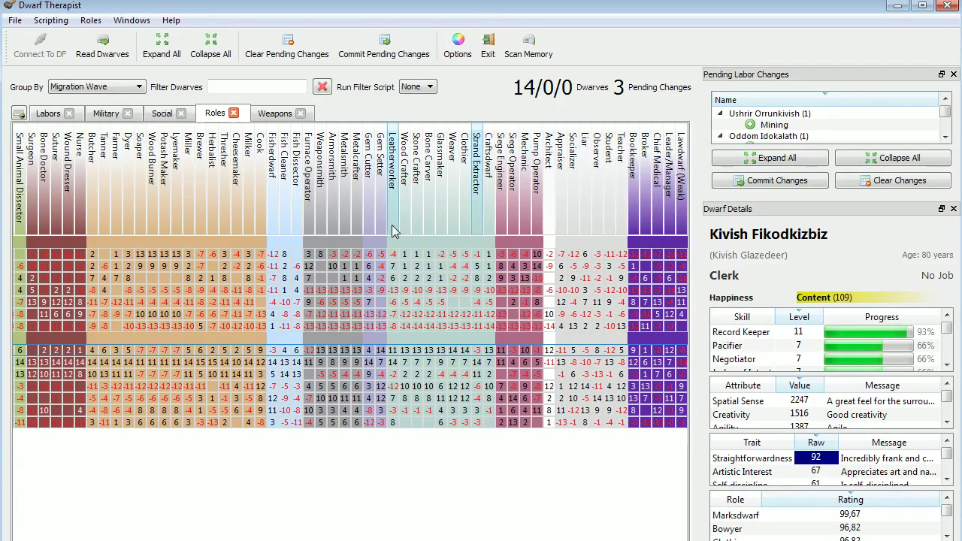
# - Sort by Stone Crafter and inspect Kogan Lisidzasit's attributes, lowest first then highest first
pyautogui.click(415, 218)
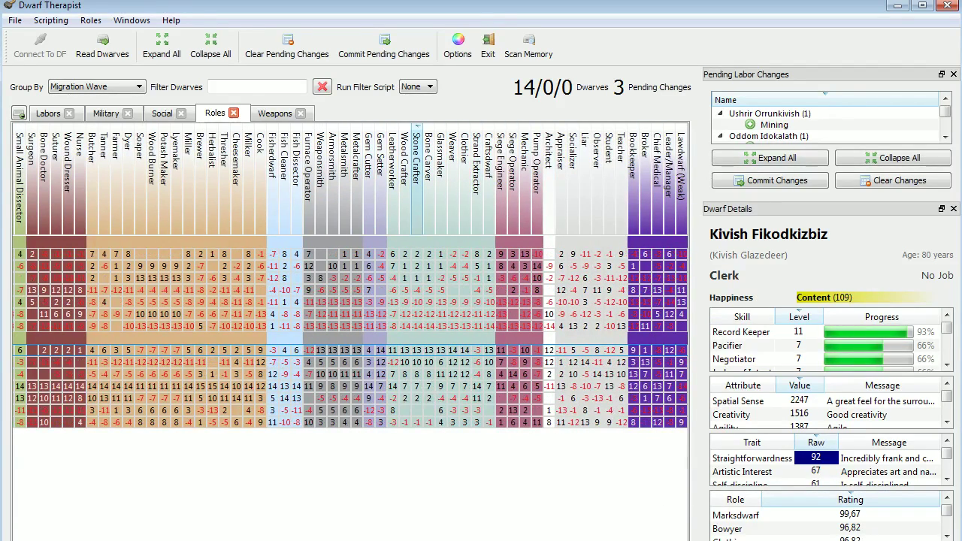
pyautogui.hscroll(-6, 415, 218)
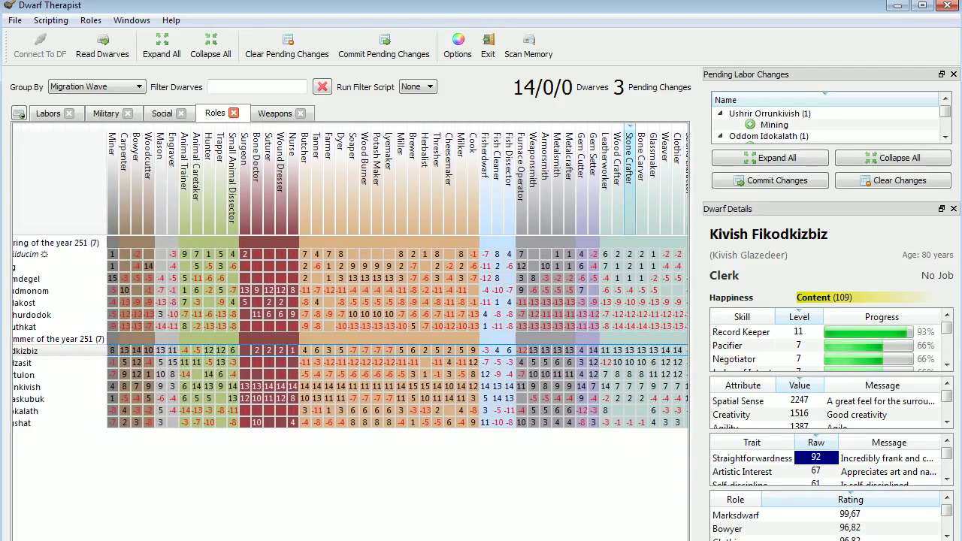
pyautogui.click(73, 364)
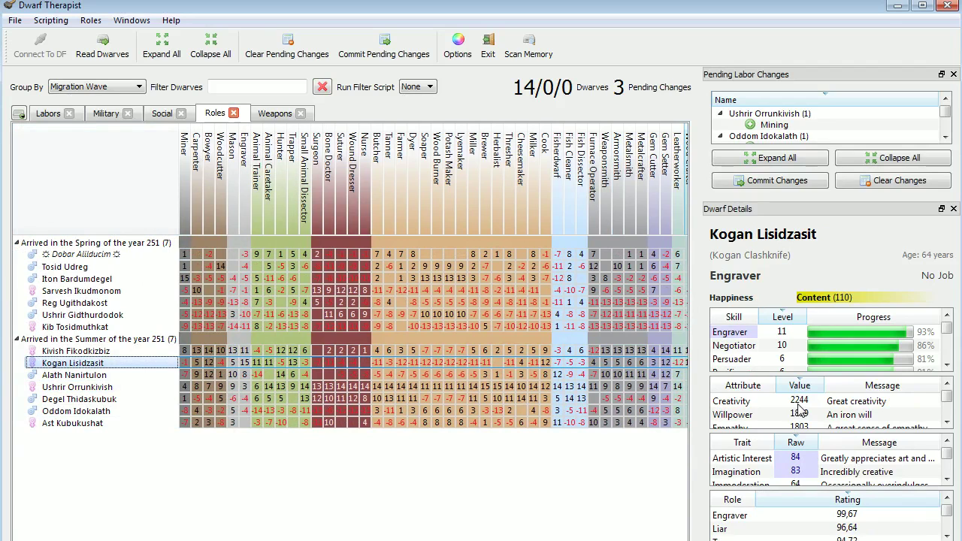
pyautogui.hscroll(6, 489, 300)
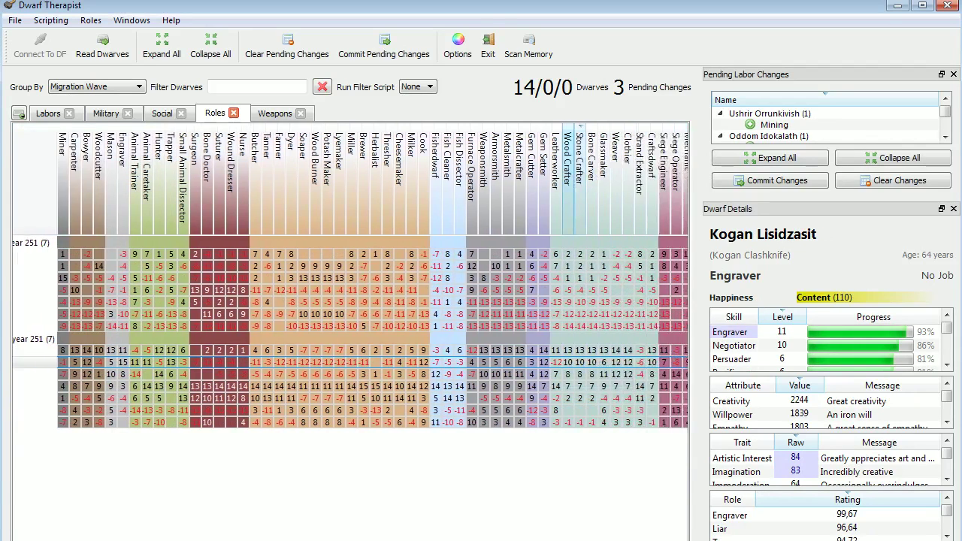
pyautogui.click(802, 386)
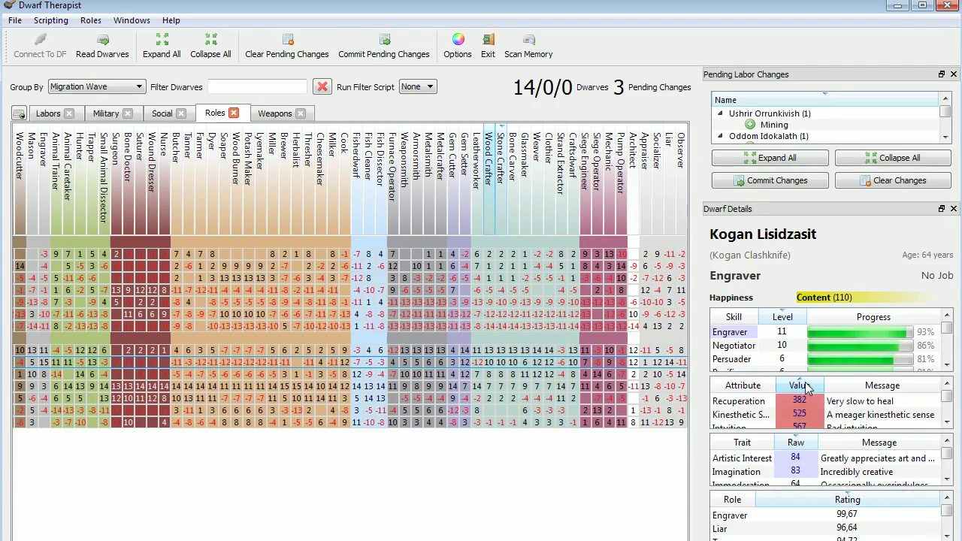
pyautogui.click(949, 422)
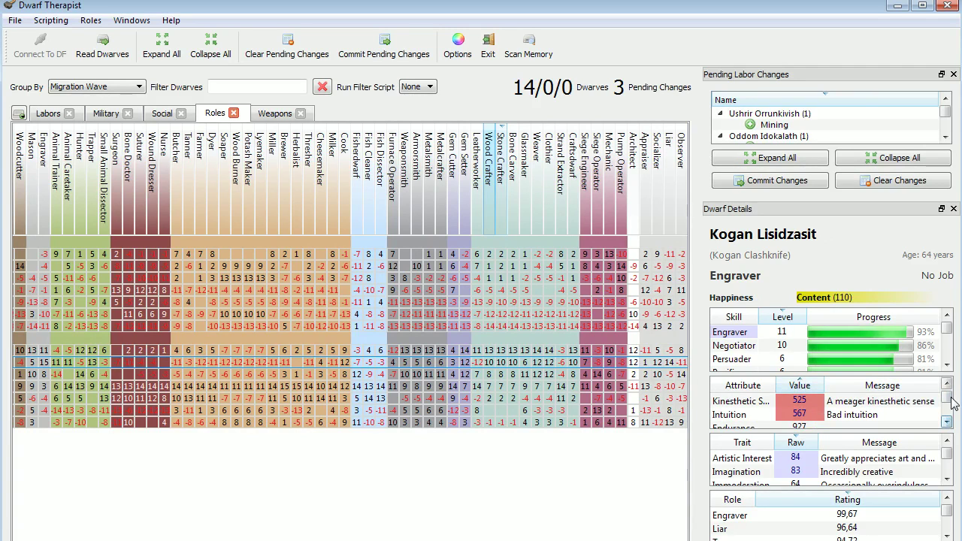
pyautogui.click(949, 386)
pyautogui.click(800, 386)
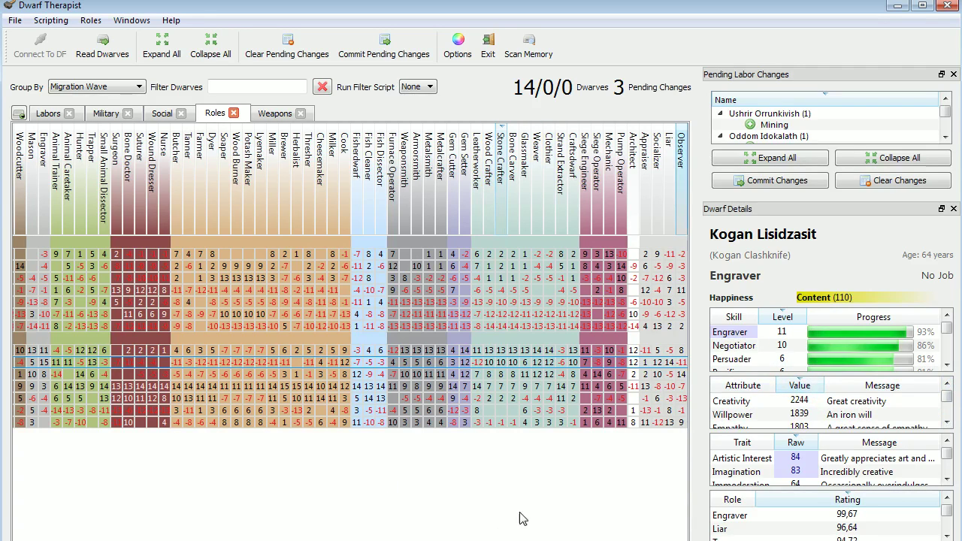
# - Bring up Alath Nanirtulon's details and scroll through their attributes
pyautogui.click(503, 377)
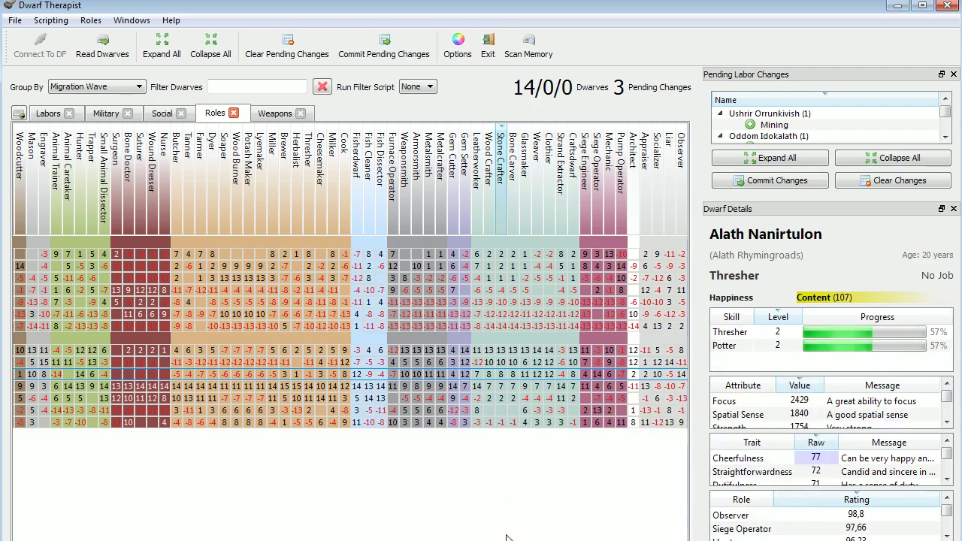
pyautogui.hscroll(-5, 502, 378)
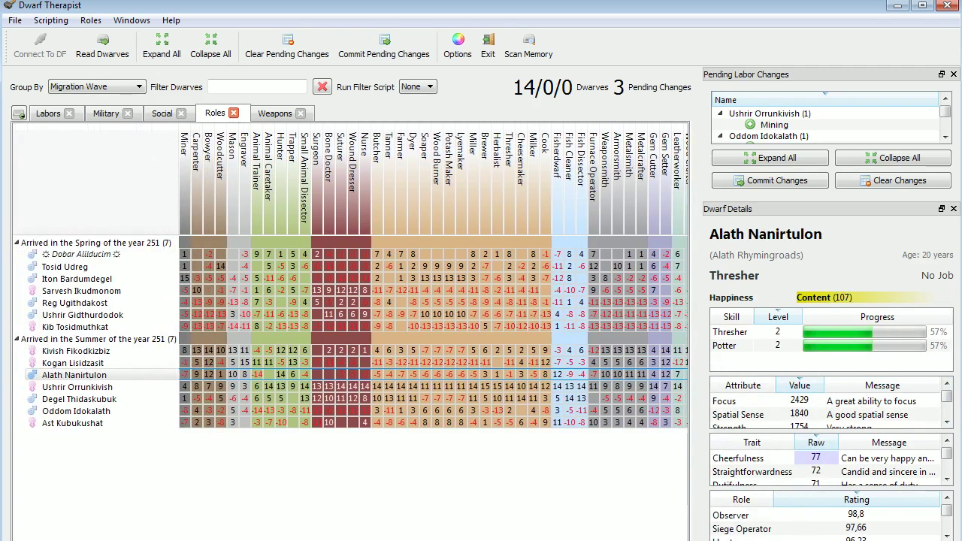
pyautogui.hscroll(3, 350, 276)
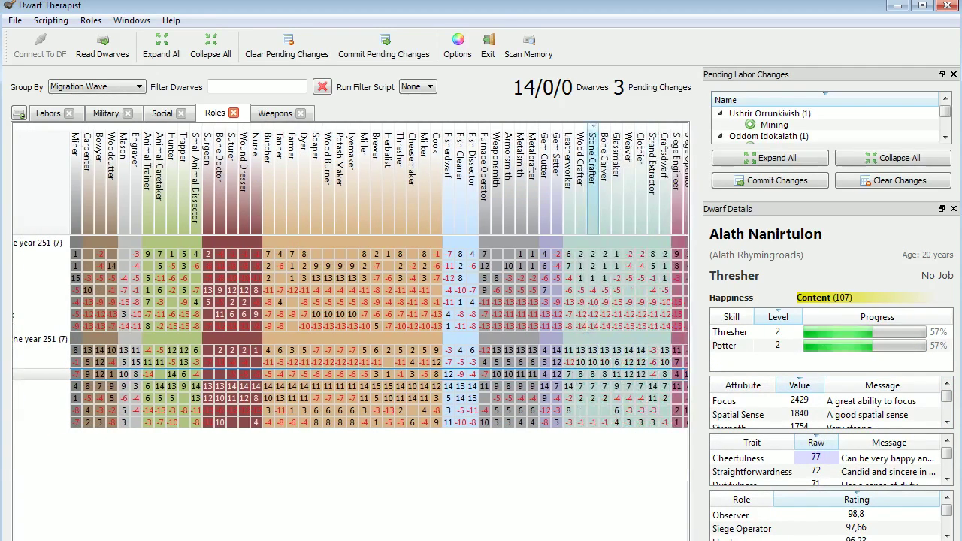
pyautogui.click(948, 423)
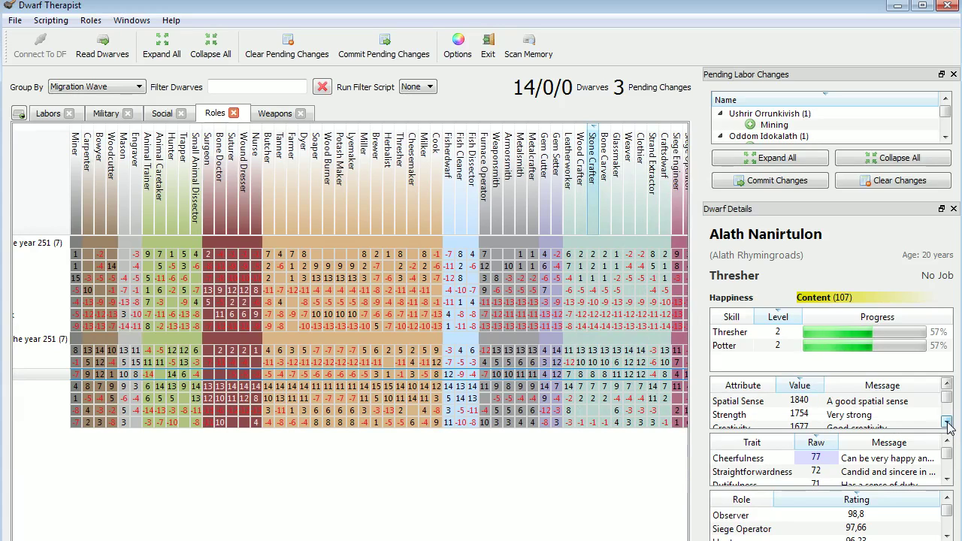
pyautogui.click(948, 423)
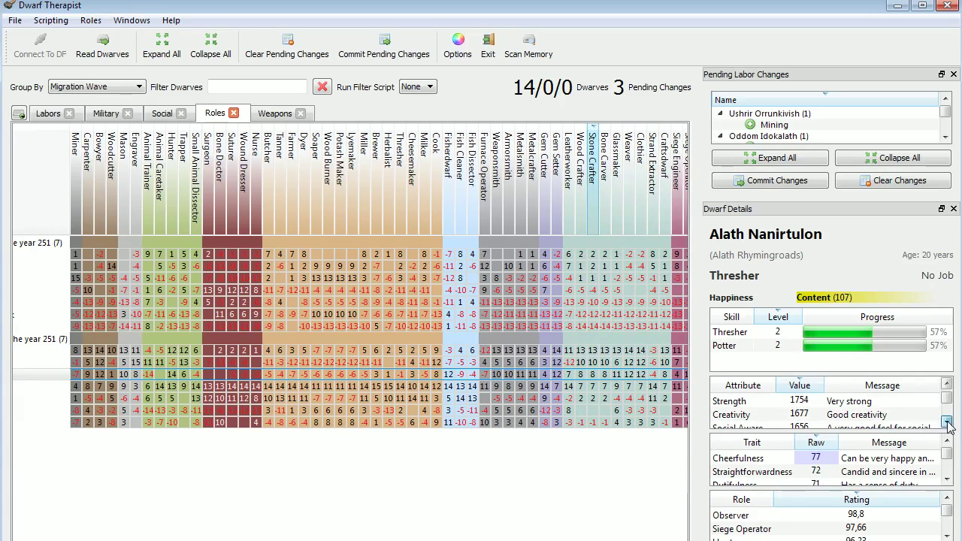
pyautogui.click(948, 384)
pyautogui.click(948, 384)
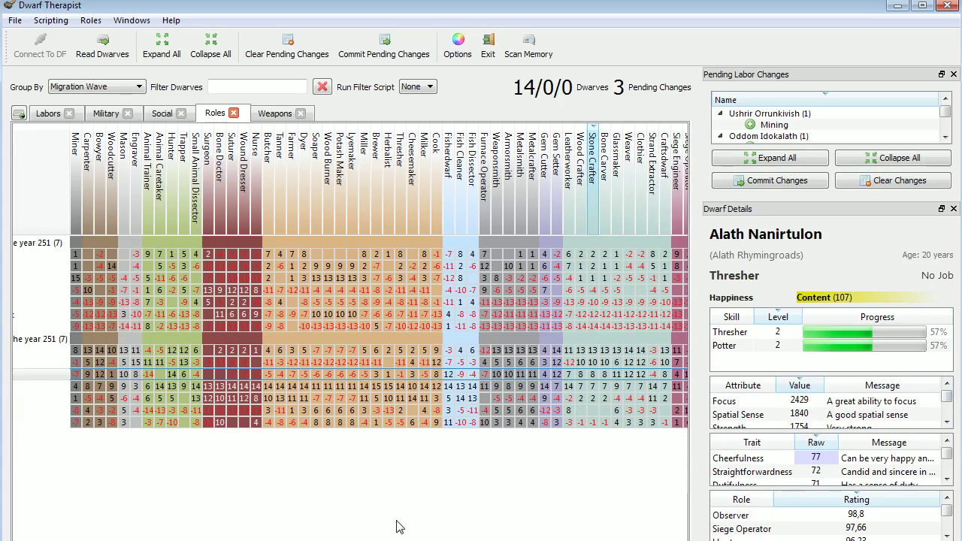
pyautogui.hscroll(-3, 300, 459)
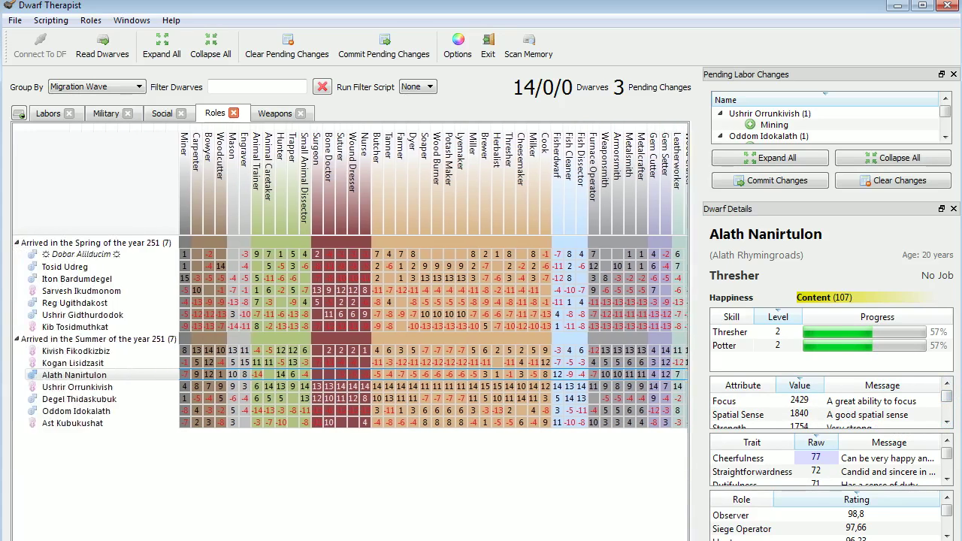
# - Queue the Stonecrafting labor for Alath Nanirtulon on the Labors grid
pyautogui.click(50, 118)
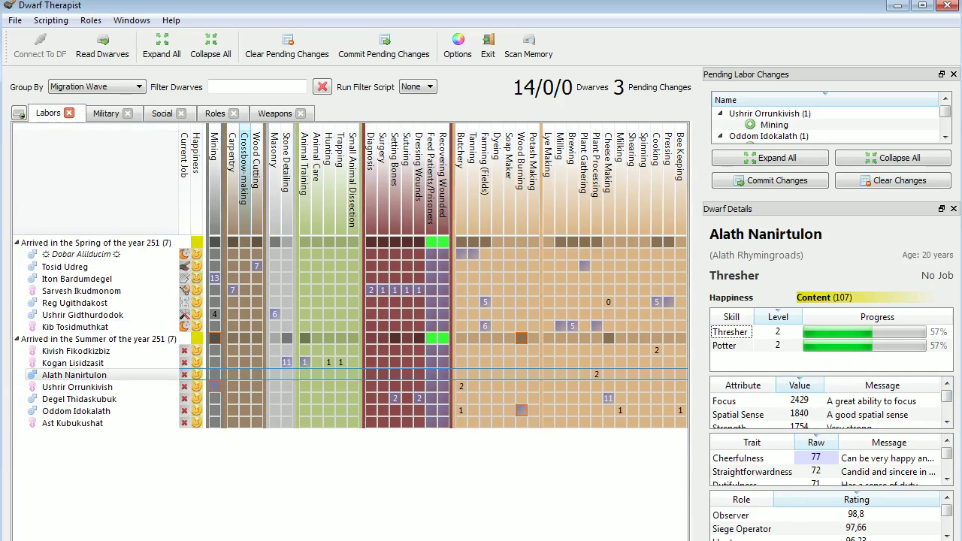
pyautogui.hscroll(5, 472, 365)
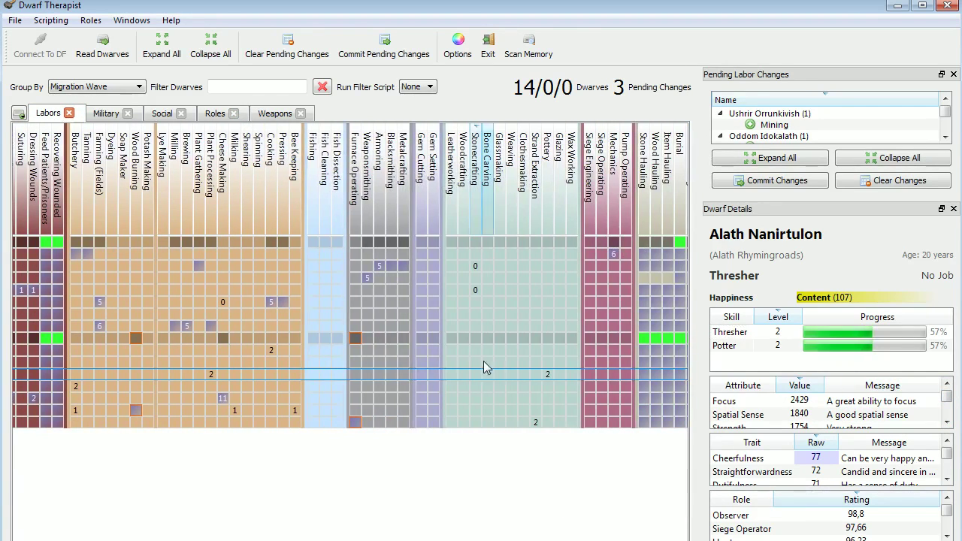
pyautogui.click(476, 374)
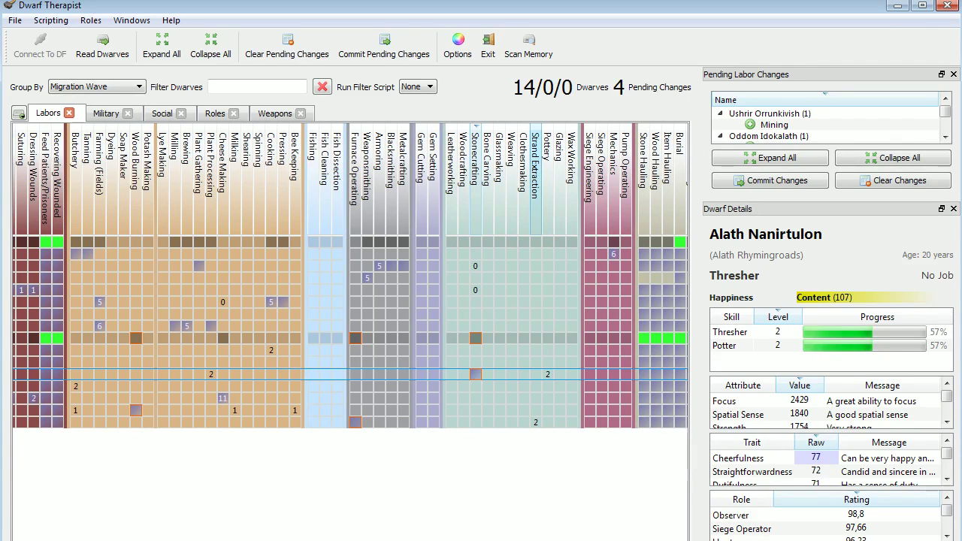
# - Show Kivish Fikodkizbiz's Clerk details and scan the labor columns
pyautogui.hscroll(3, 350, 279)
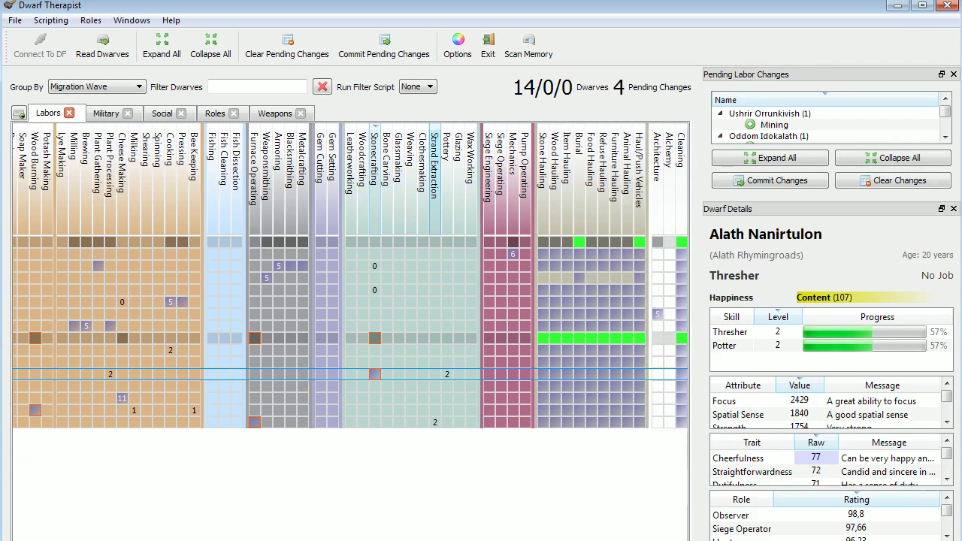
pyautogui.hscroll(-1, 350, 276)
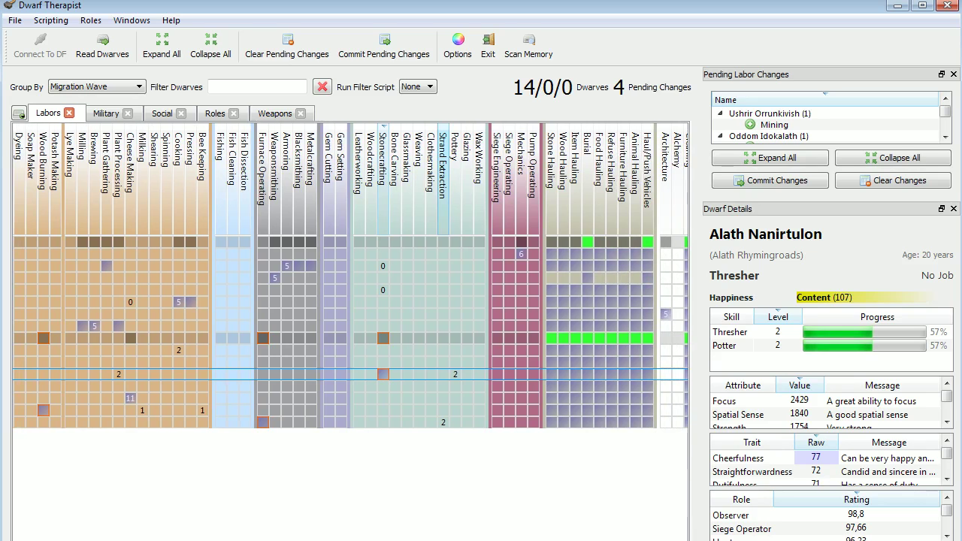
pyautogui.hscroll(-2, 350, 276)
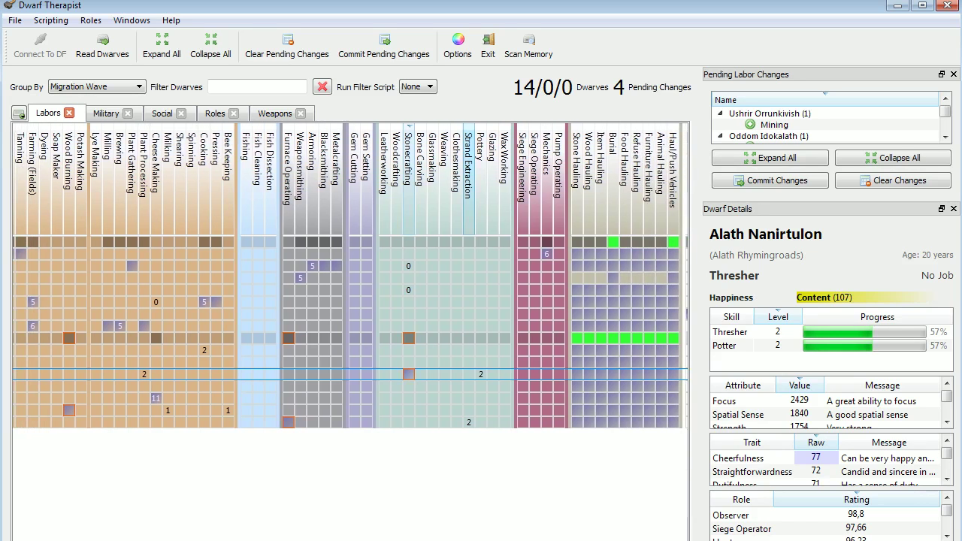
pyautogui.hscroll(-2, 505, 376)
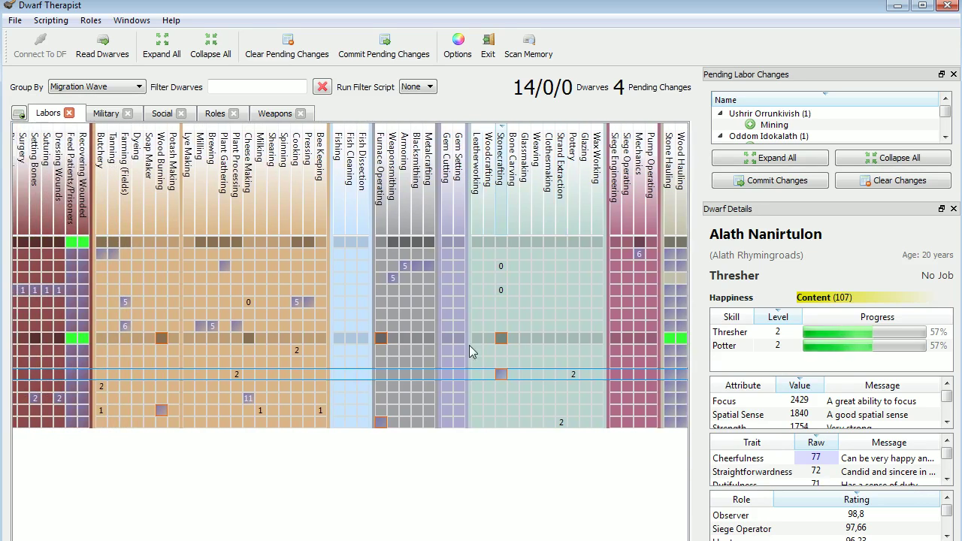
pyautogui.hscroll(-2, 504, 432)
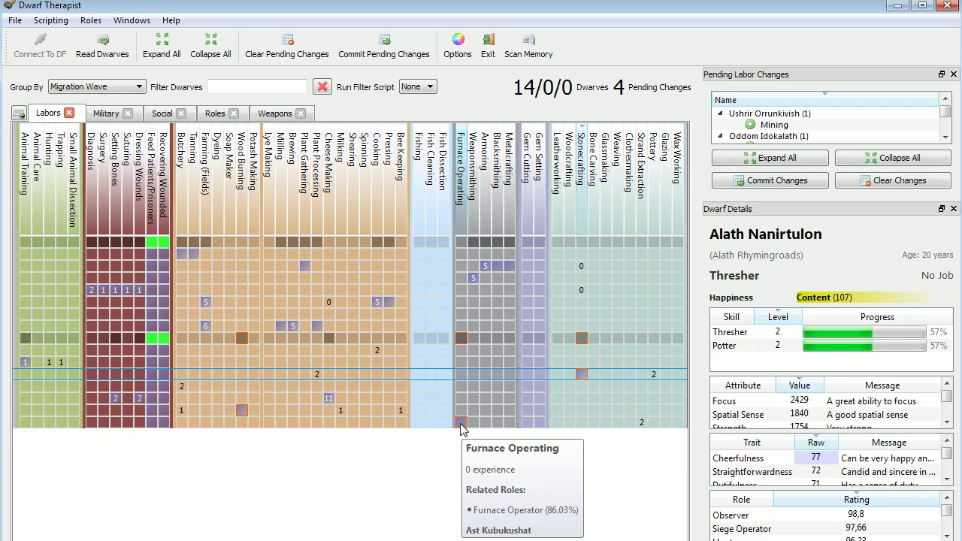
pyautogui.hscroll(-2, 462, 427)
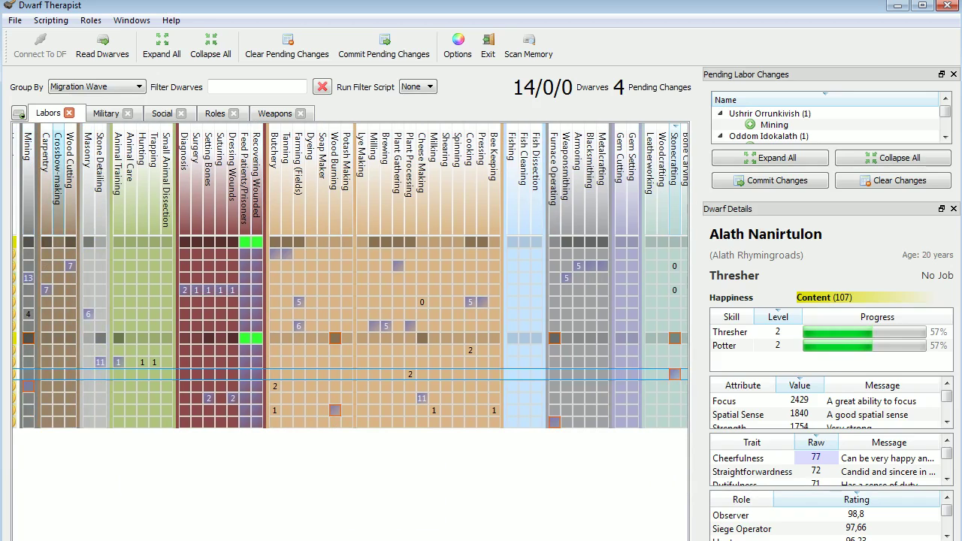
pyautogui.hscroll(-4, 30, 391)
pyautogui.click(88, 354)
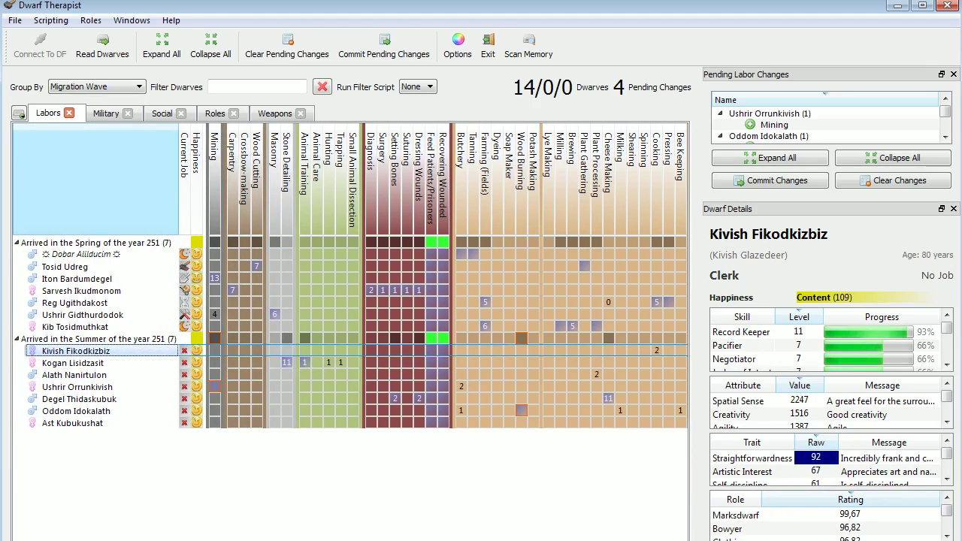
pyautogui.hscroll(2, 350, 275)
pyautogui.hscroll(8, 350, 276)
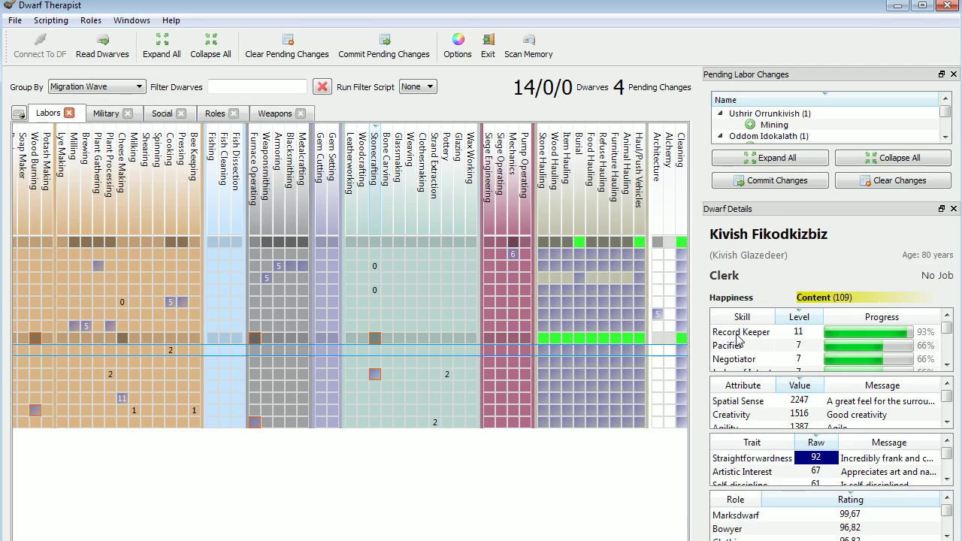
pyautogui.hscroll(-1, 615, 300)
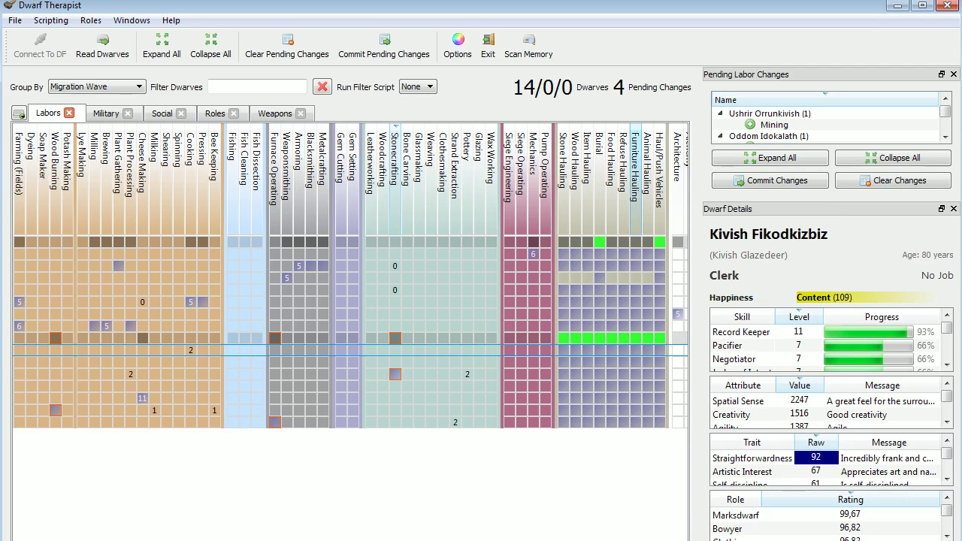
pyautogui.hscroll(-10, 351, 276)
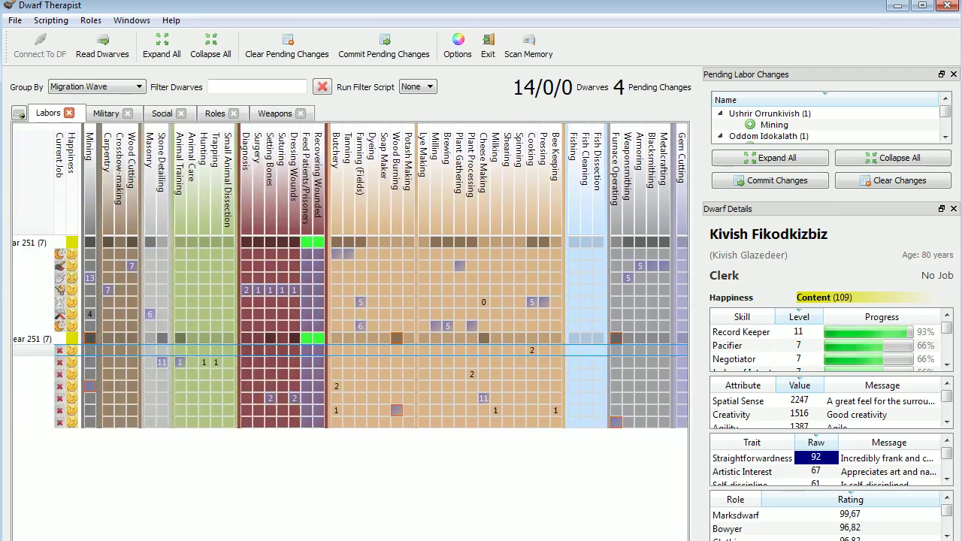
pyautogui.hscroll(3, 350, 276)
pyautogui.hscroll(-3, 350, 276)
pyautogui.hscroll(10, 351, 276)
pyautogui.hscroll(-7, 350, 276)
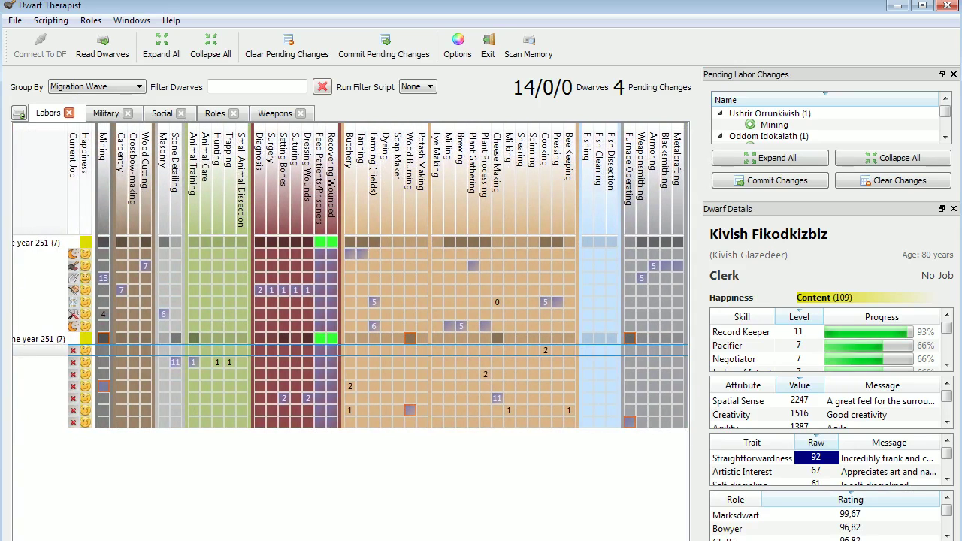
pyautogui.hscroll(5, 350, 275)
pyautogui.hscroll(-5, 351, 275)
pyautogui.hscroll(-3, 410, 258)
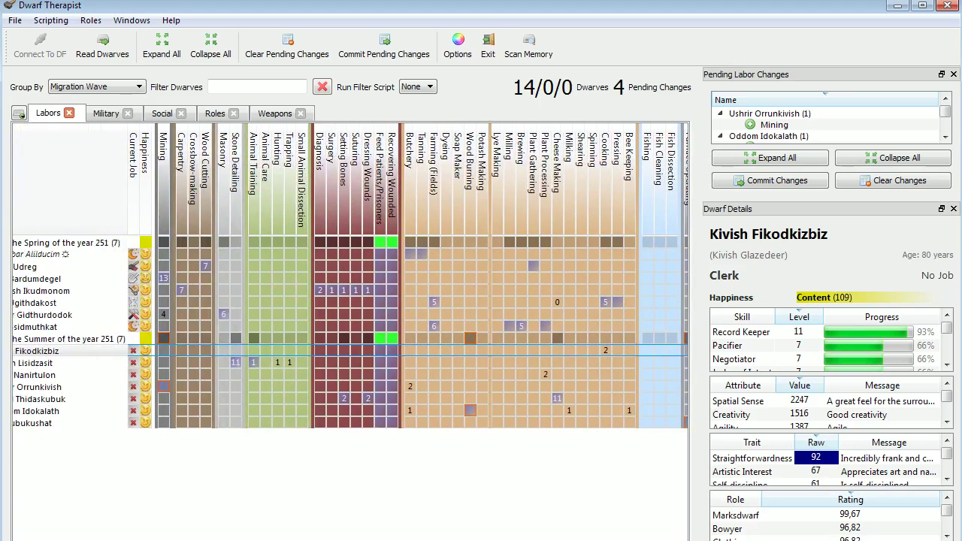
# - Enable Butchery and Tanning for expedition leader Dobar Alilducim
pyautogui.click(410, 258)
pyautogui.click(422, 255)
pyautogui.hscroll(-1, 380, 256)
pyautogui.hscroll(-2, 350, 276)
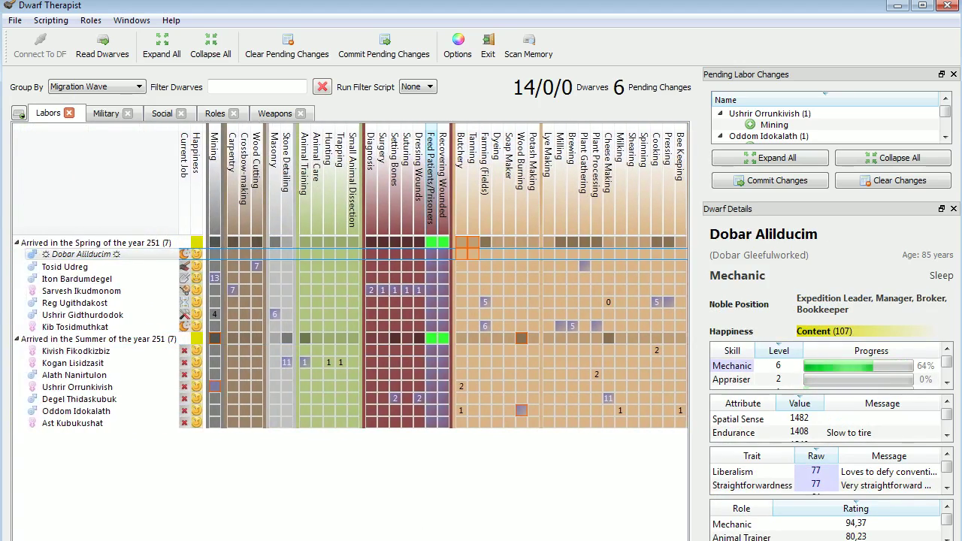
pyautogui.hscroll(20, 350, 275)
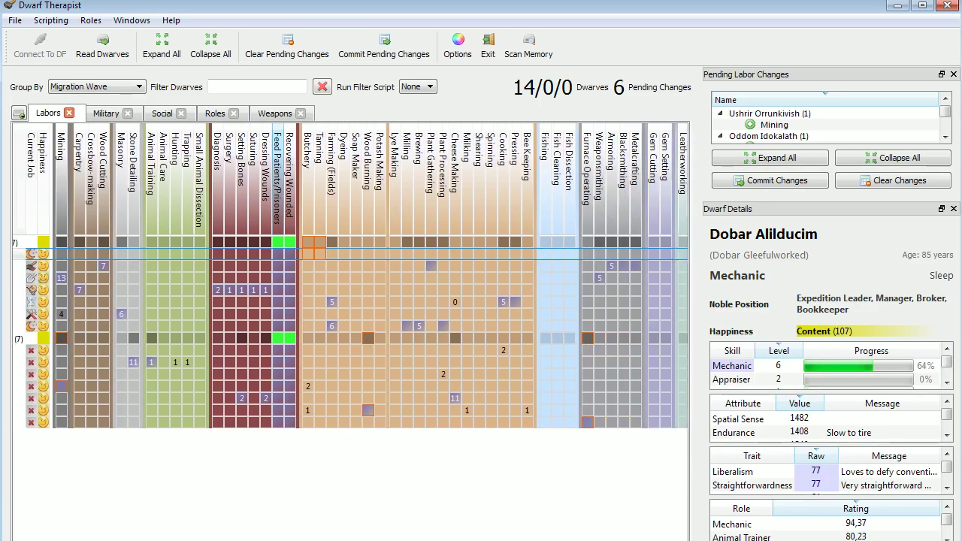
pyautogui.hscroll(-20, 350, 275)
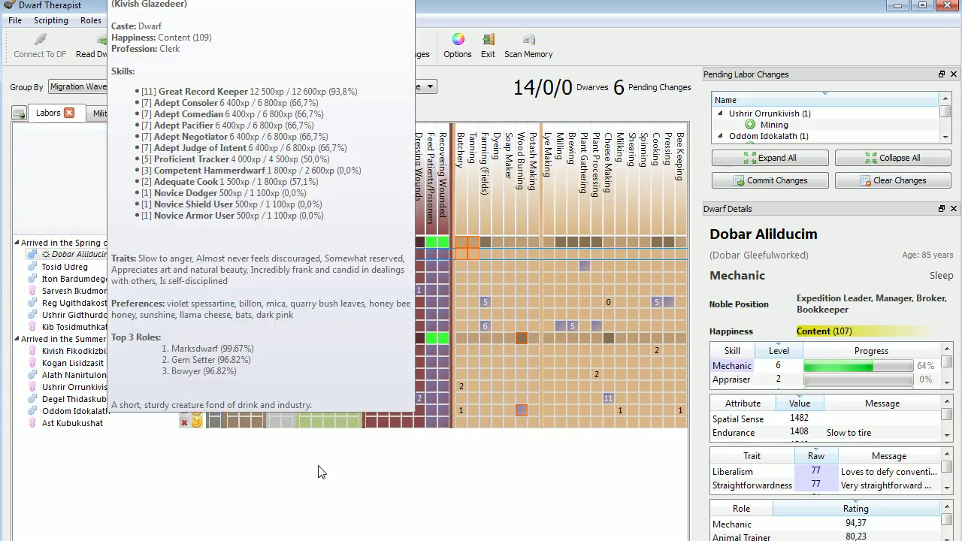
# - Enable Plant Processing, Butchery and Tanning for the cheesemaker
pyautogui.click(124, 381)
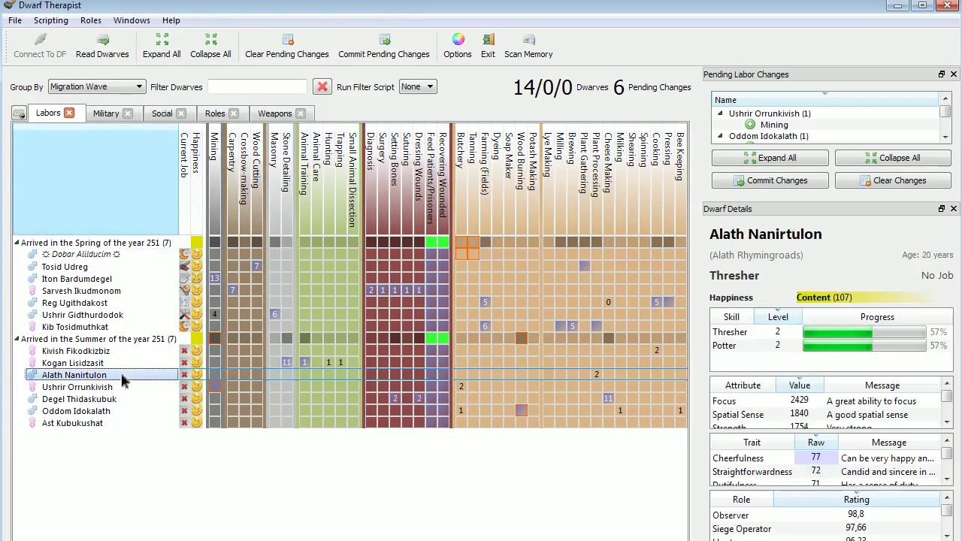
pyautogui.hscroll(15, 350, 275)
pyautogui.hscroll(-15, 198, 451)
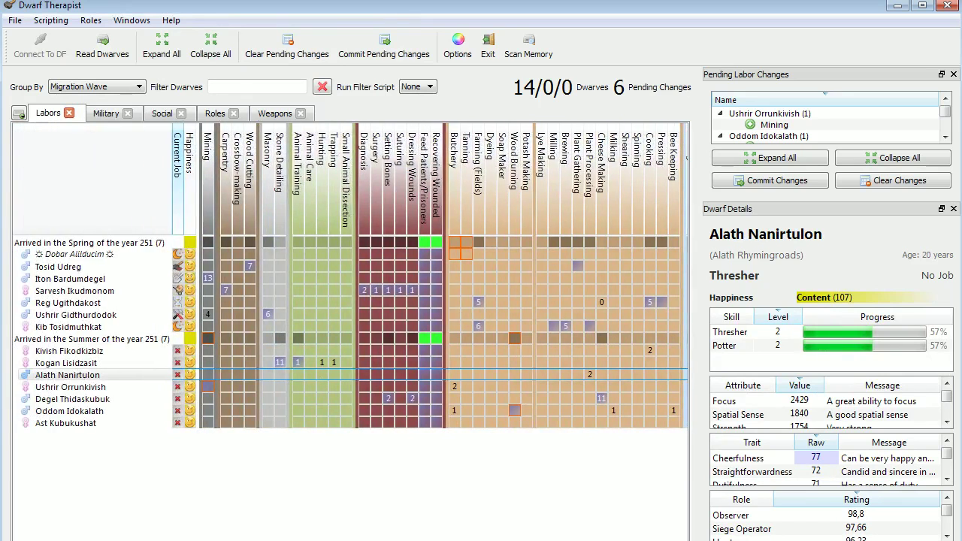
pyautogui.click(92, 401)
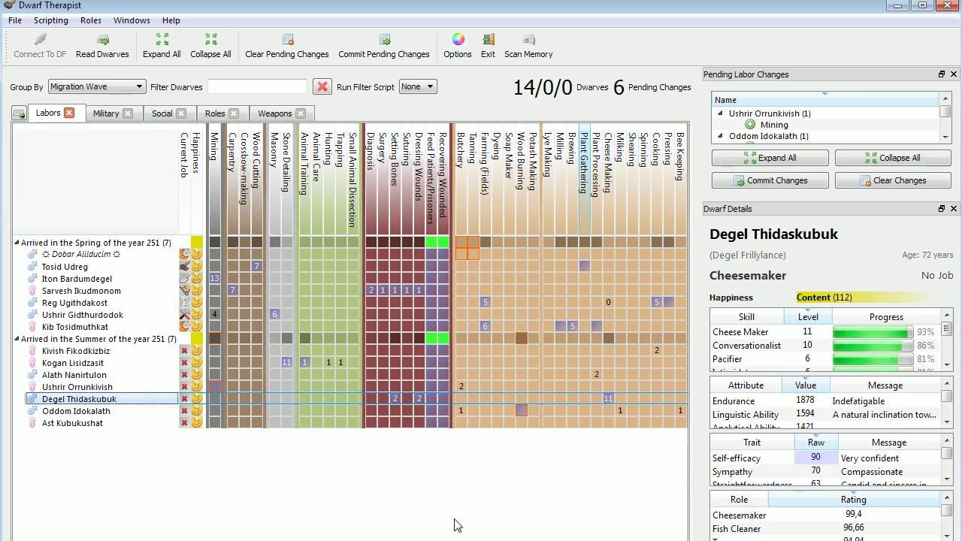
pyautogui.hscroll(11, 376, 445)
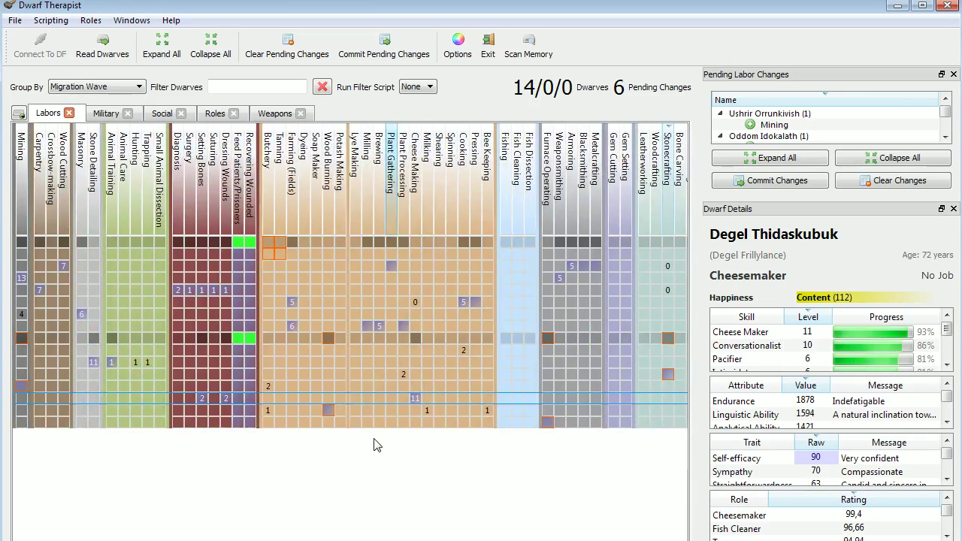
pyautogui.click(403, 398)
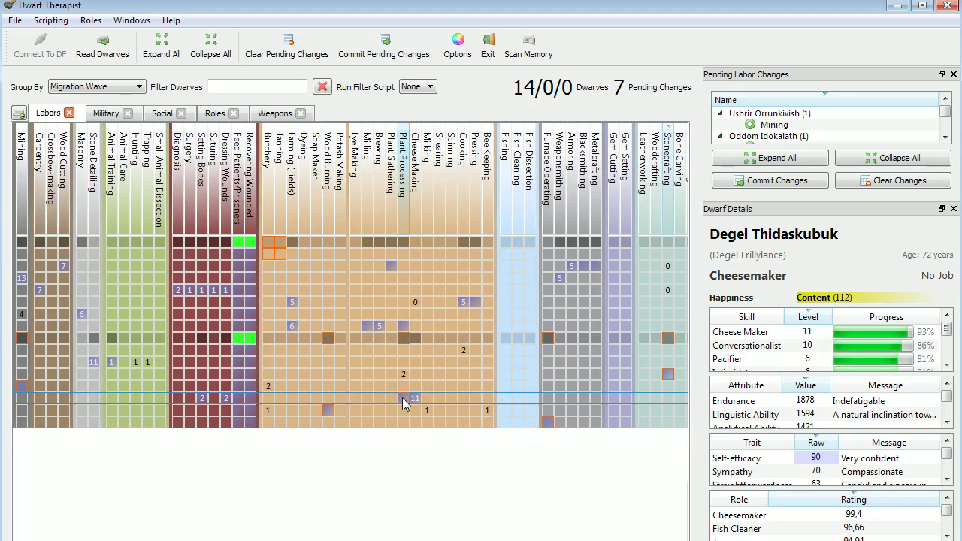
pyautogui.click(269, 398)
pyautogui.click(280, 398)
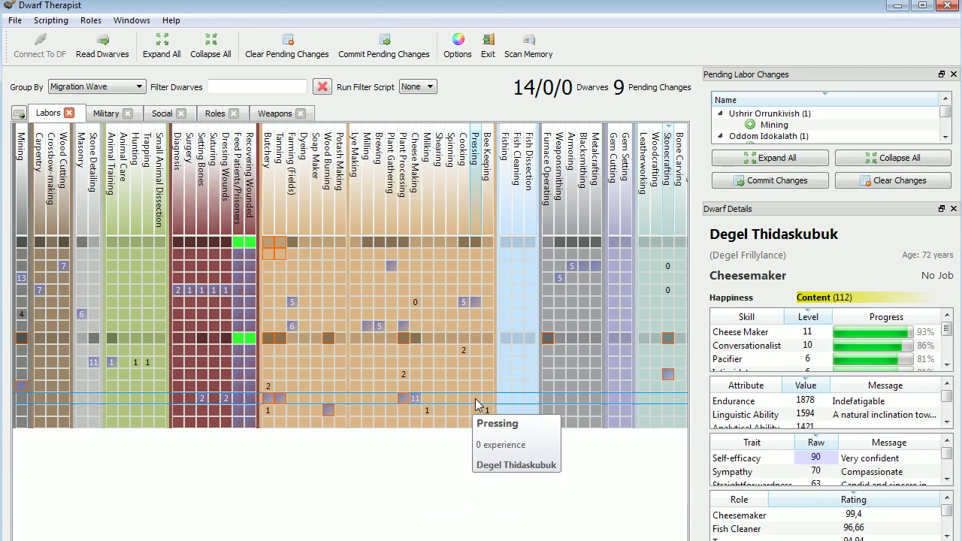
# - Enable Pressing and Milling for the farmers and cheesemaker, plus Plant Processing for the 75-year-old farmer
pyautogui.click(476, 301)
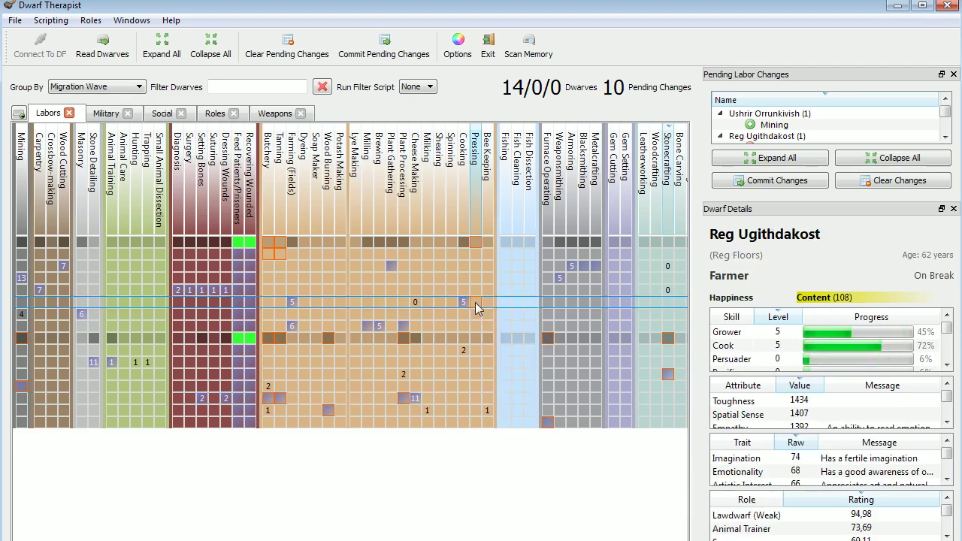
pyautogui.click(476, 397)
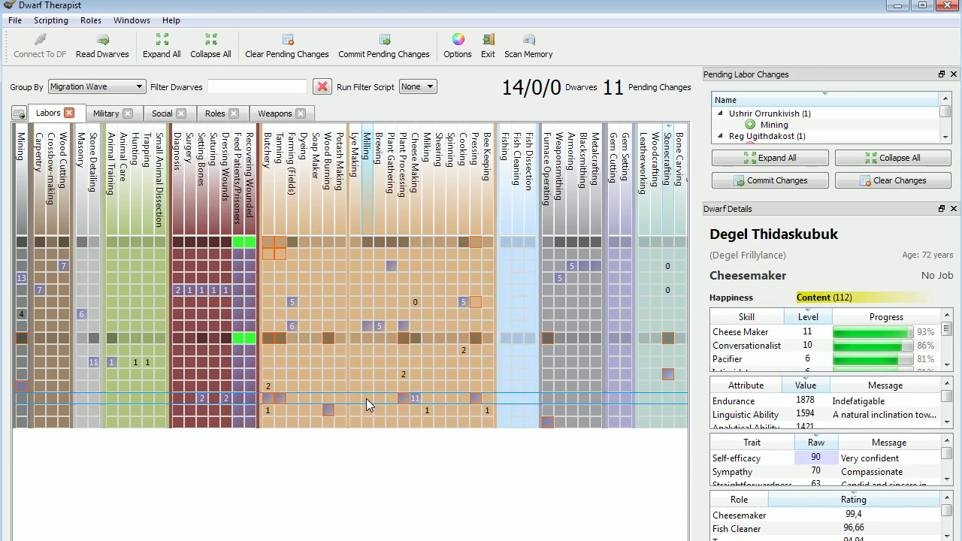
pyautogui.click(368, 326)
pyautogui.click(368, 398)
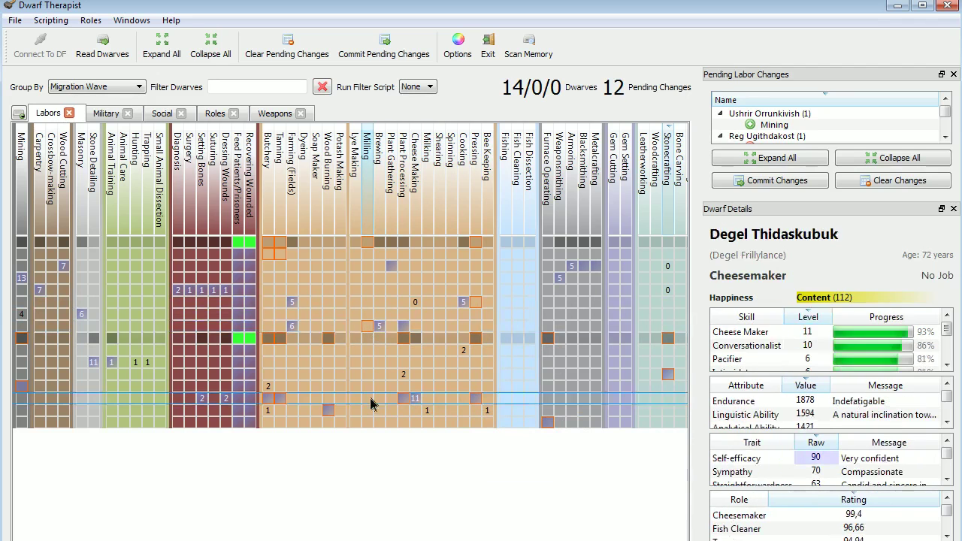
pyautogui.hscroll(-3, 350, 276)
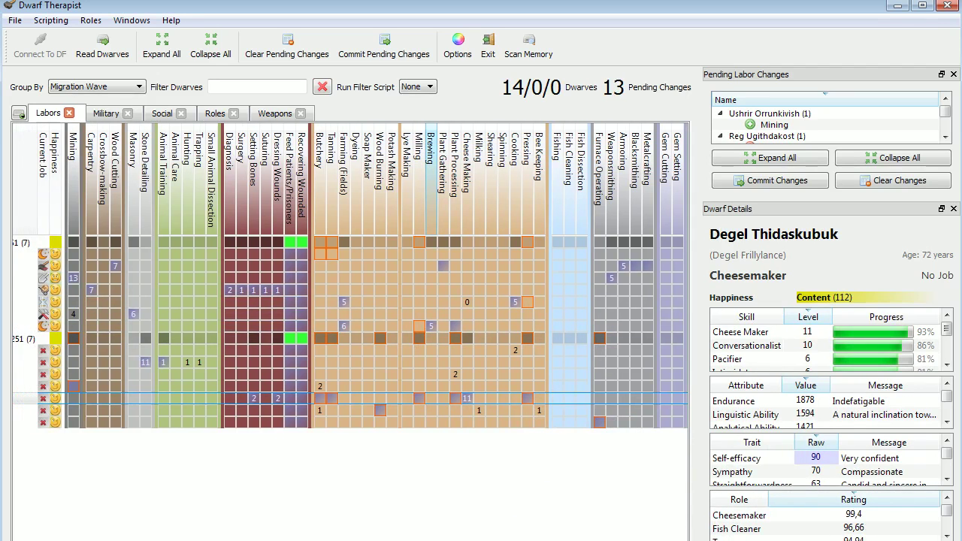
pyautogui.click(455, 327)
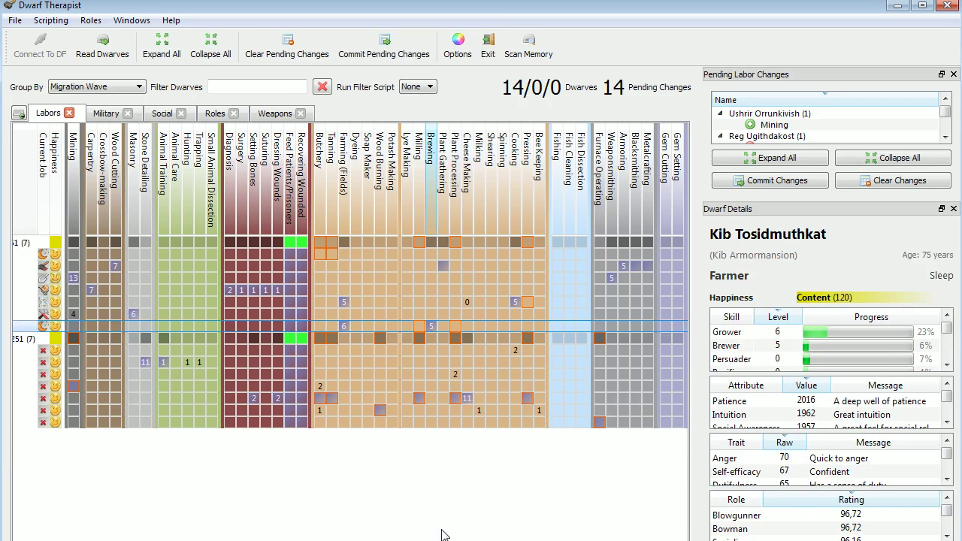
# - Enable Butchery for 14-year-old farmer Oddom Idokalath on the Labors grid
pyautogui.hscroll(-1, 350, 276)
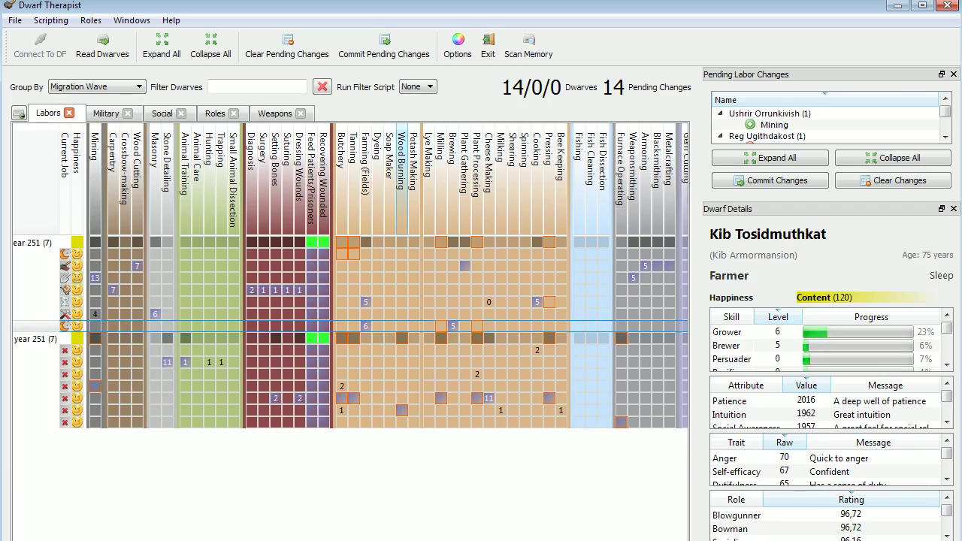
pyautogui.hscroll(-2, 350, 276)
pyautogui.hscroll(-4, 459, 458)
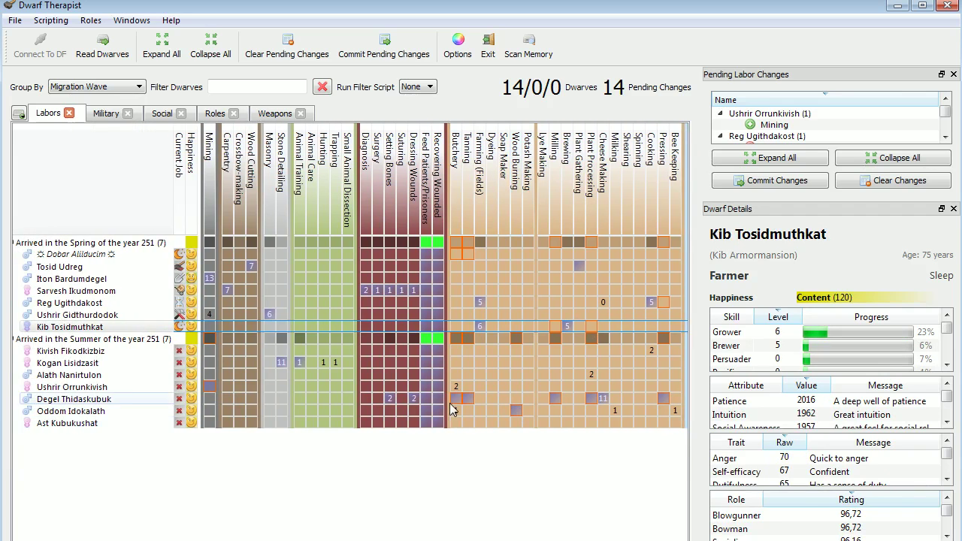
pyautogui.click(455, 410)
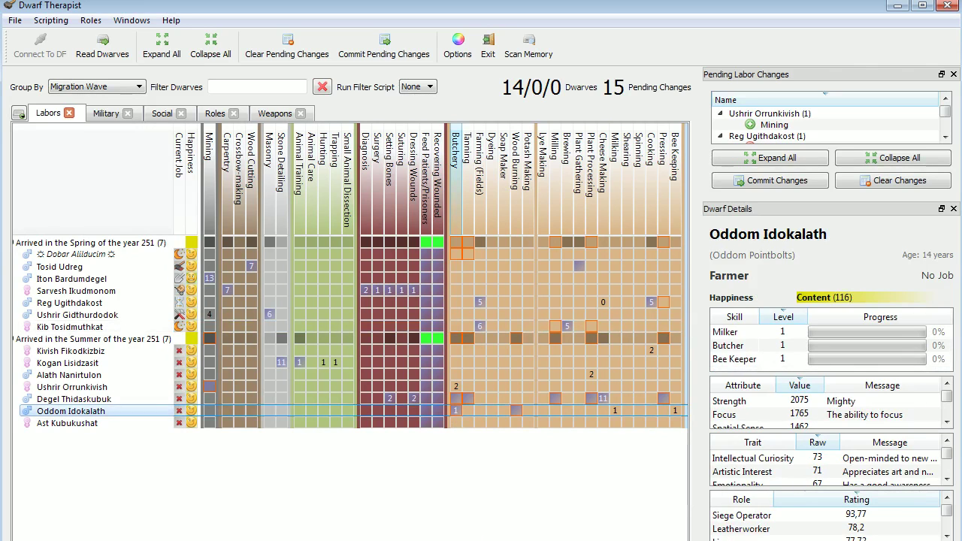
pyautogui.hscroll(1, 350, 276)
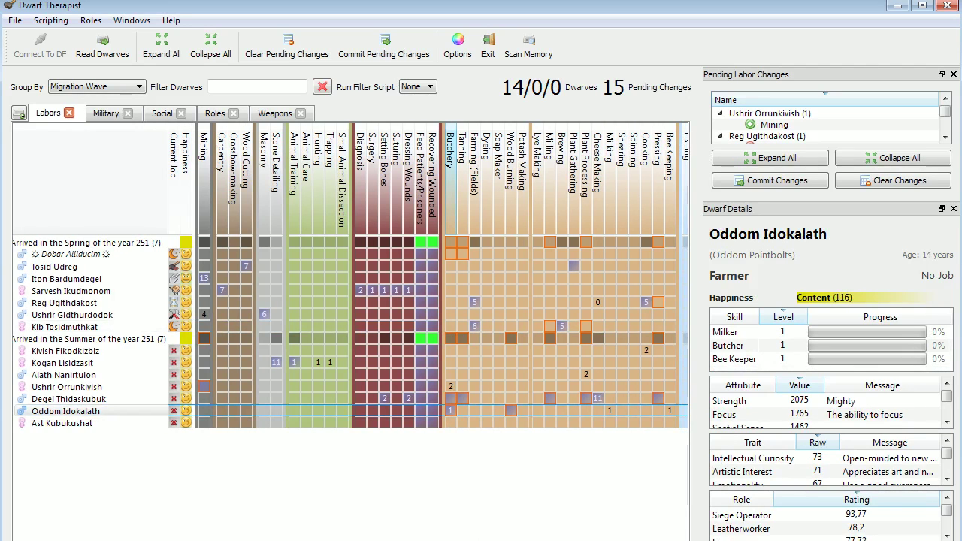
pyautogui.hscroll(9, 351, 276)
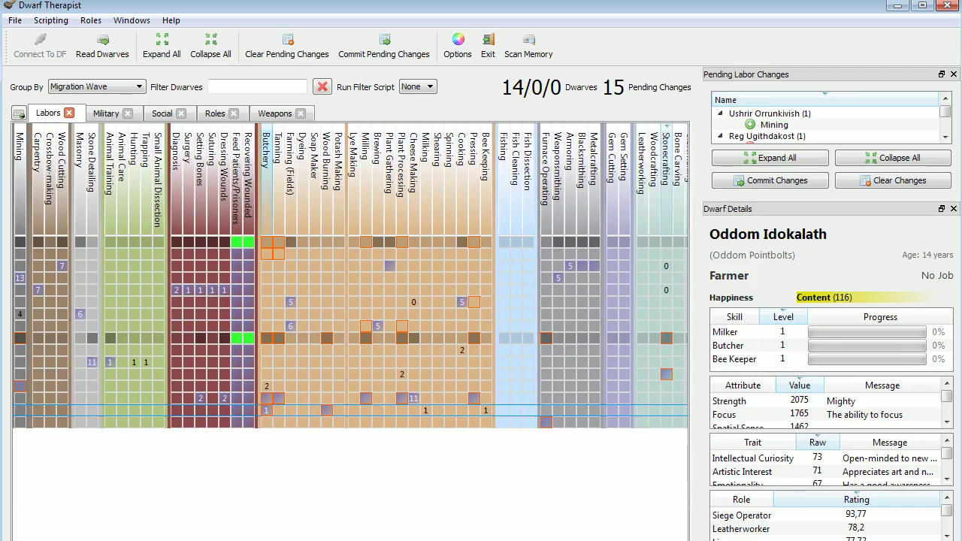
pyautogui.hscroll(5, 350, 301)
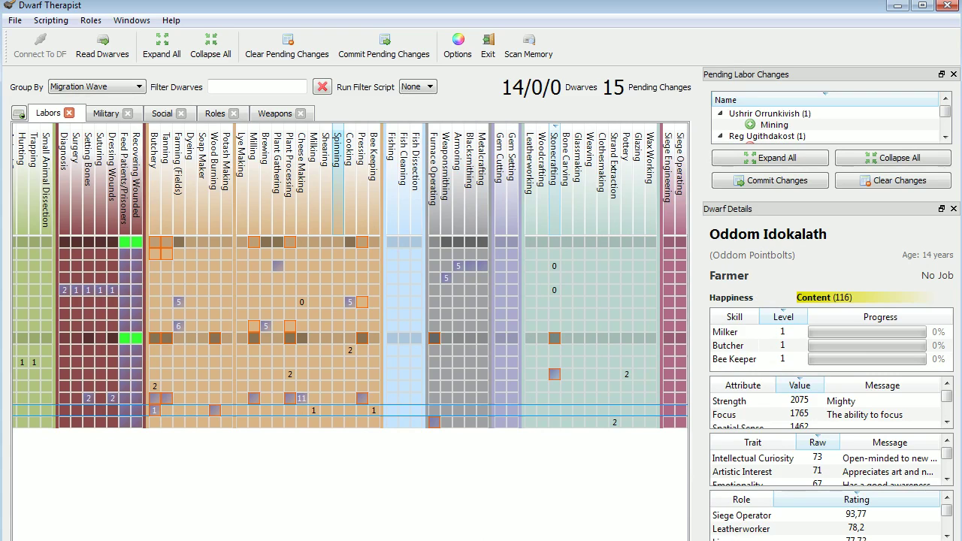
# - Scroll back and forth across the Labors grid to review the 15 pending assignments
pyautogui.hscroll(6, 351, 276)
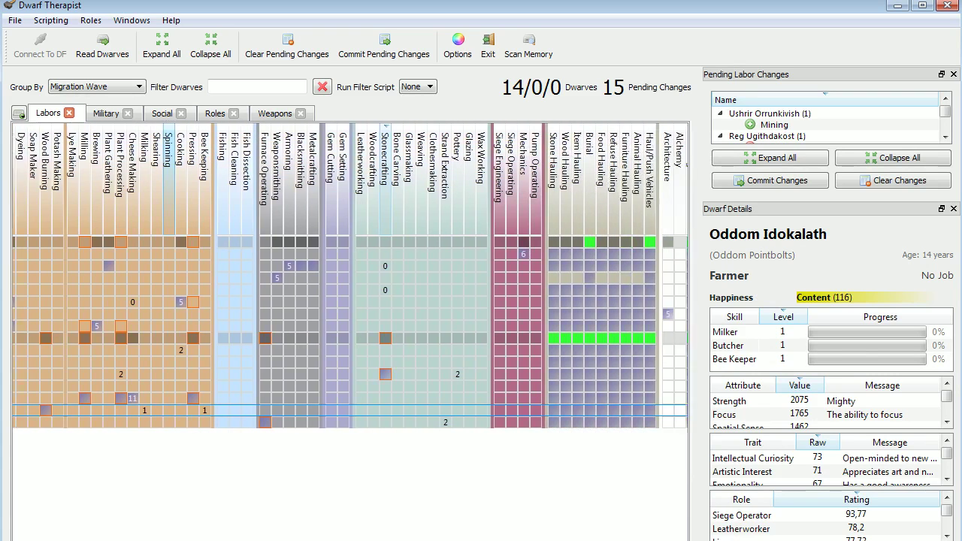
pyautogui.hscroll(-5, 351, 276)
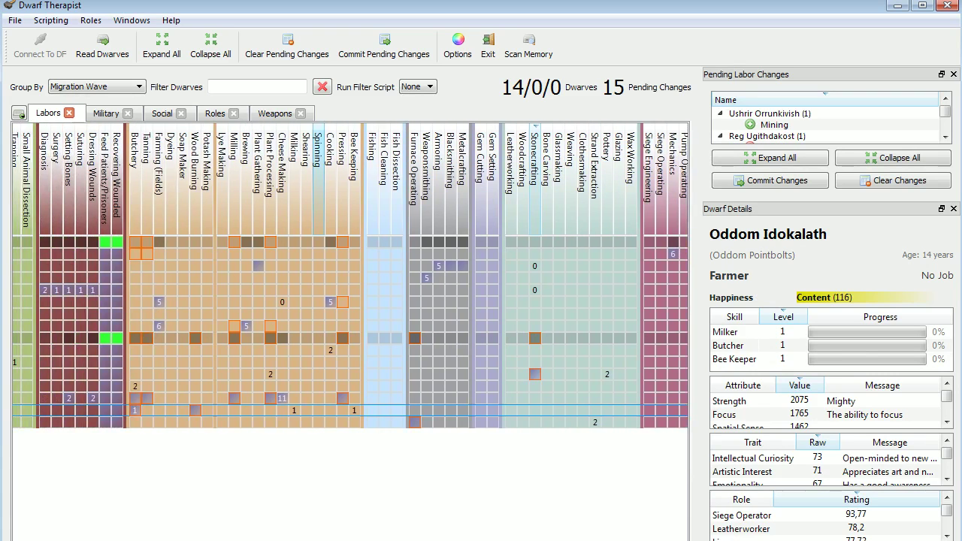
pyautogui.hscroll(-5, 351, 276)
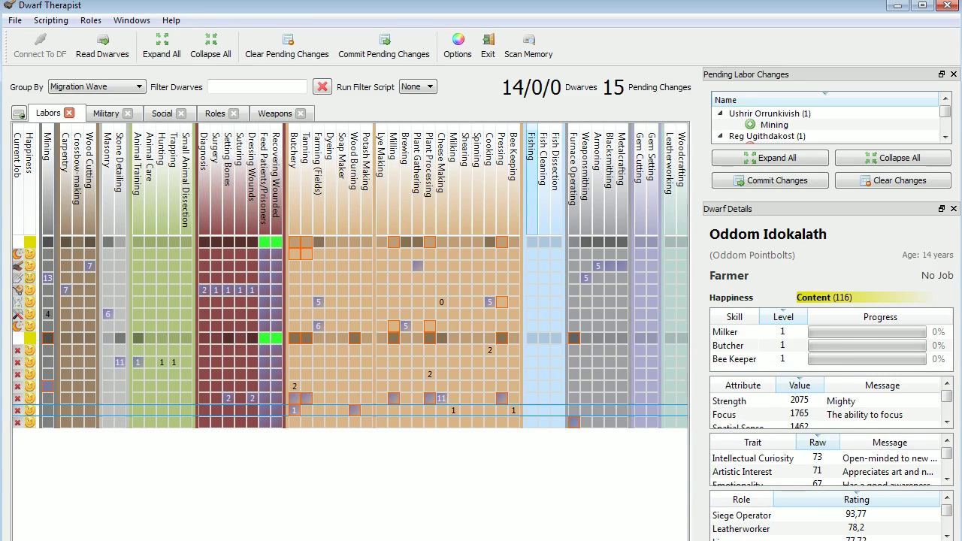
pyautogui.hscroll(-1, 350, 276)
pyautogui.hscroll(-5, 350, 276)
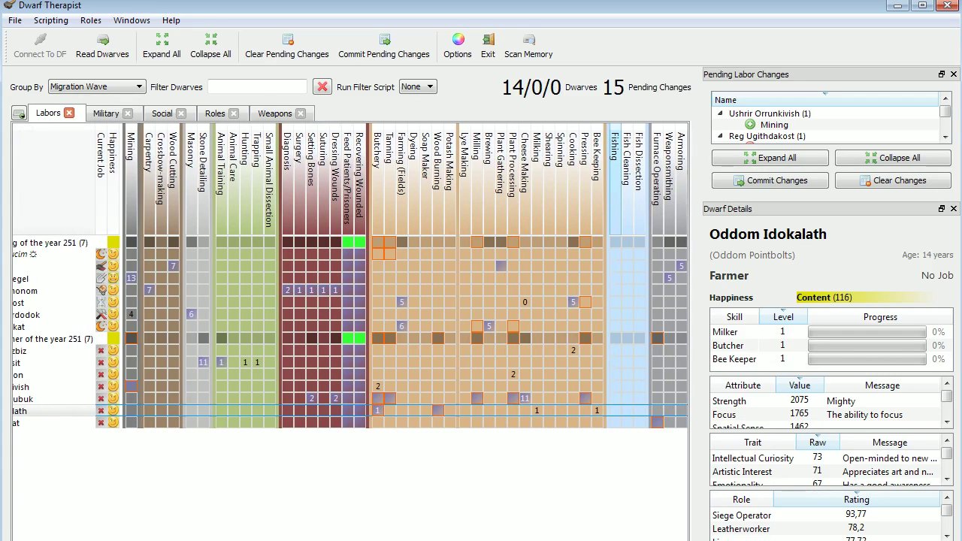
pyautogui.hscroll(-5, 351, 276)
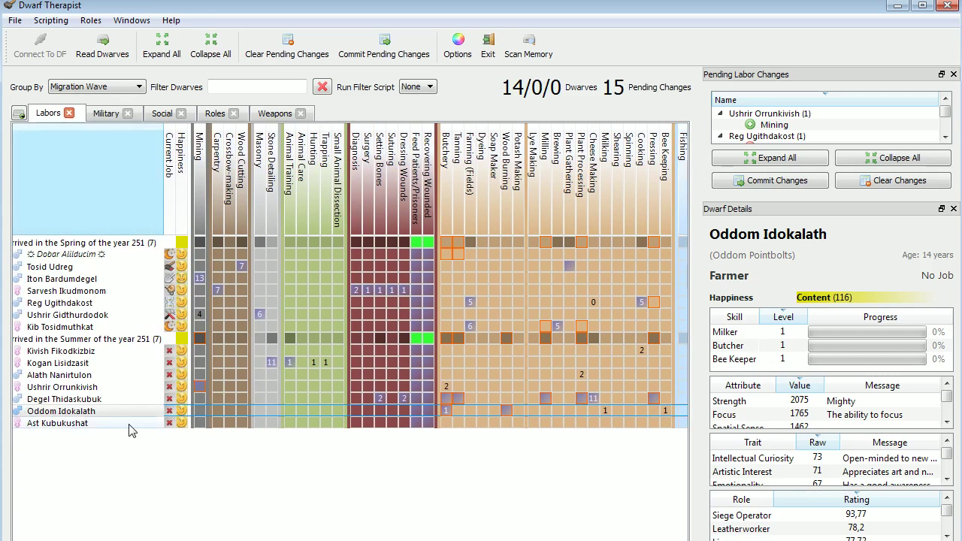
pyautogui.hscroll(14, 351, 276)
pyautogui.hscroll(18, 350, 276)
pyautogui.hscroll(-9, 351, 276)
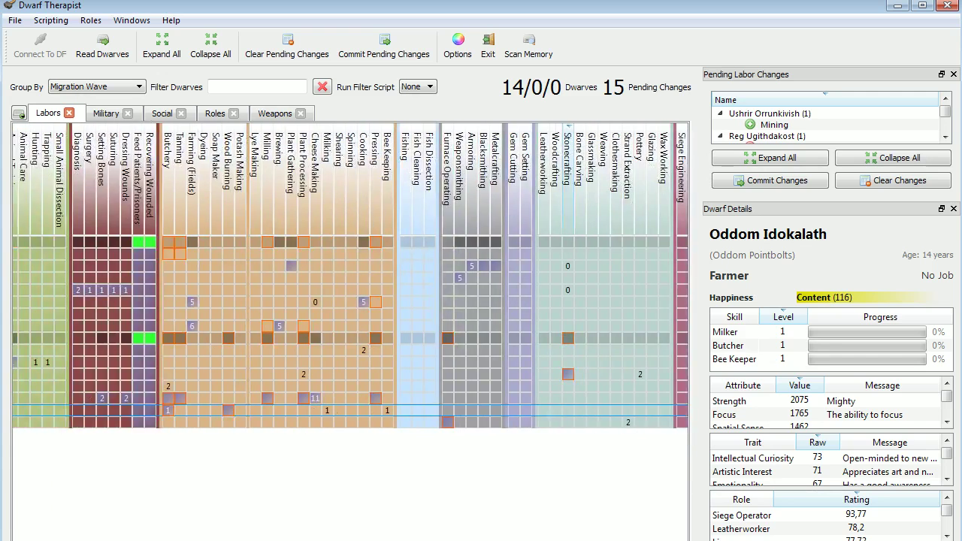
pyautogui.hscroll(-20, 351, 276)
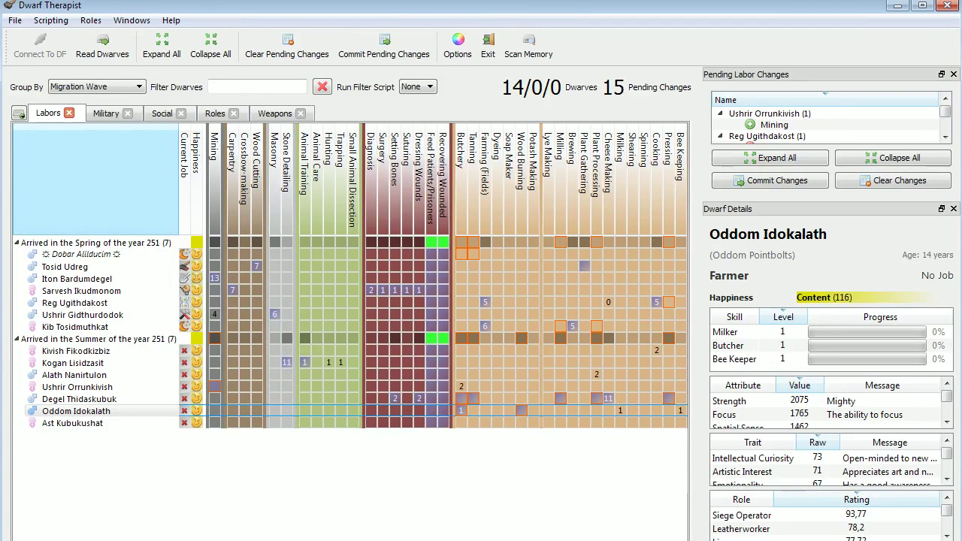
pyautogui.hscroll(12, 350, 276)
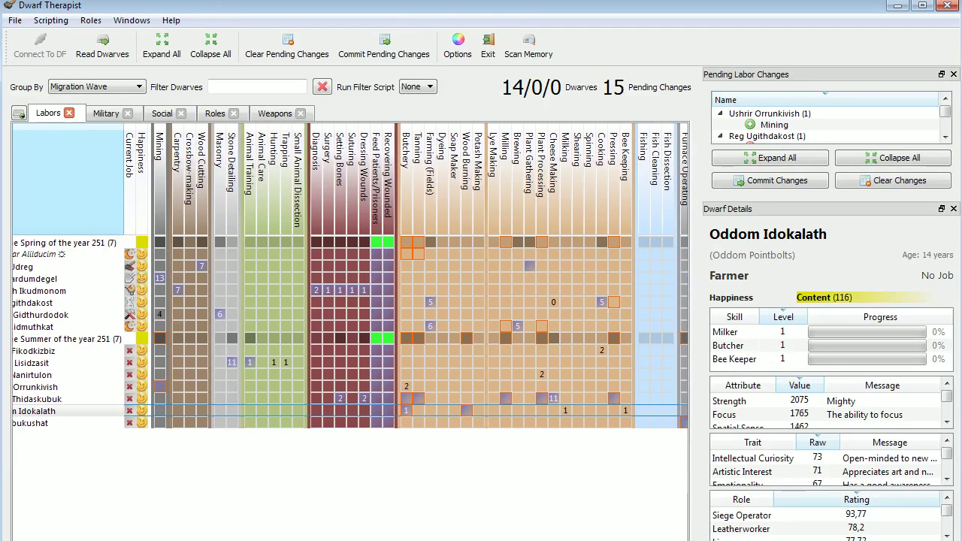
pyautogui.hscroll(20, 350, 275)
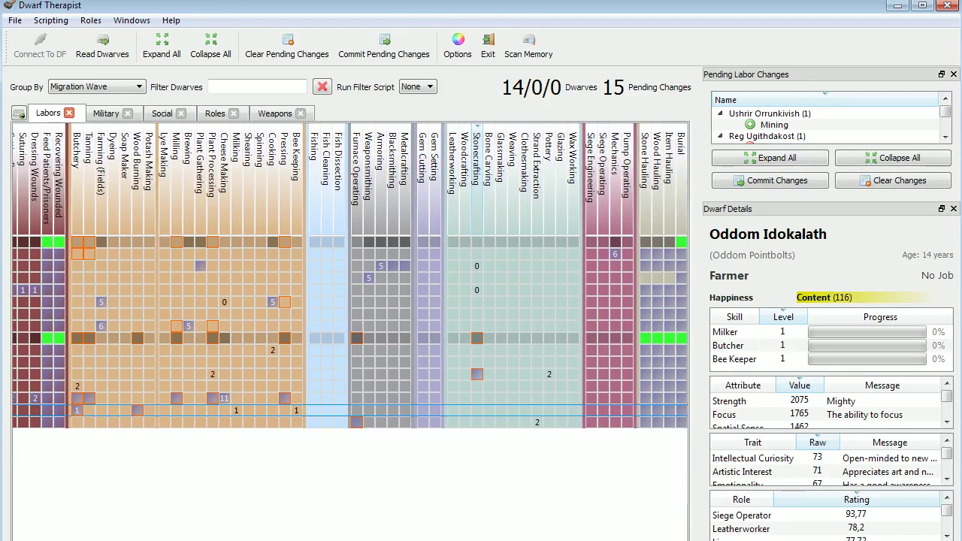
pyautogui.hscroll(-18, 351, 276)
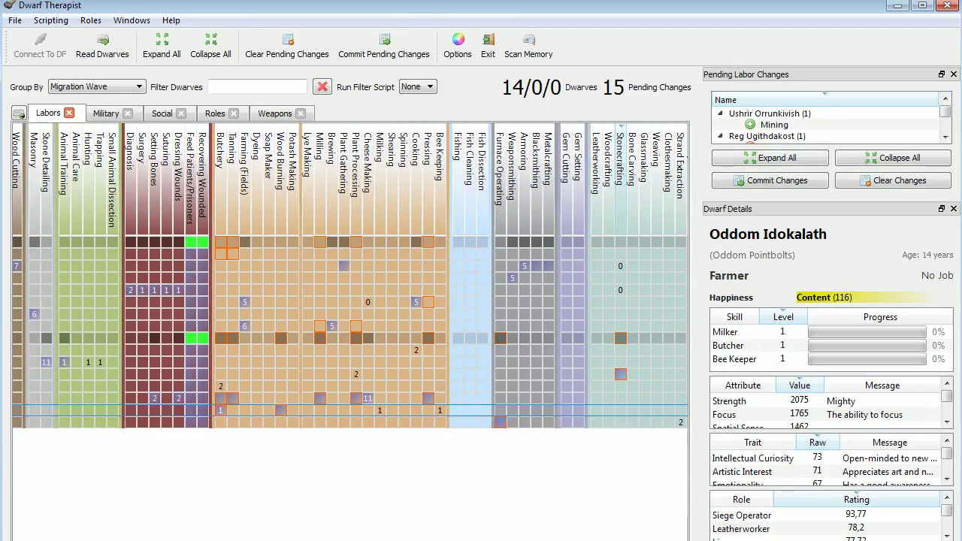
pyautogui.hscroll(-10, 350, 276)
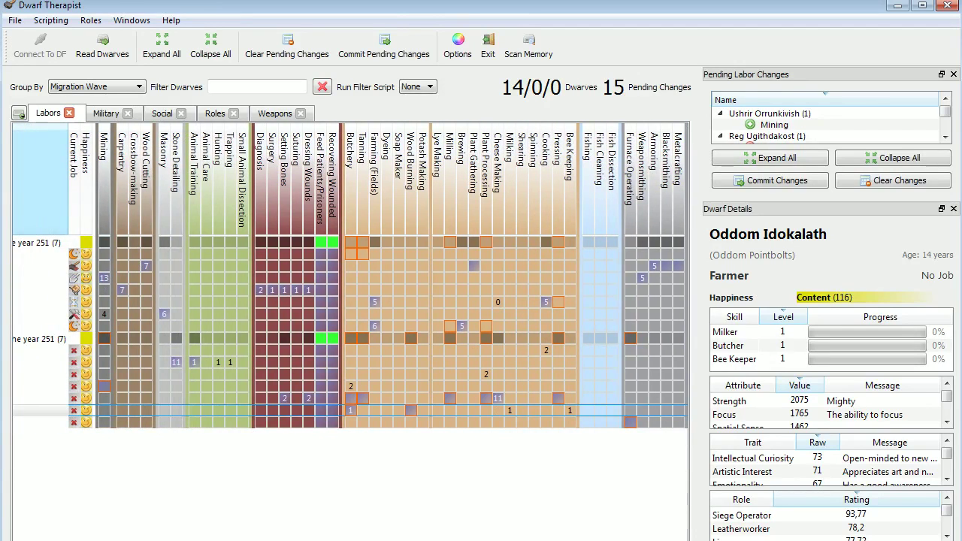
pyautogui.hscroll(2, 351, 276)
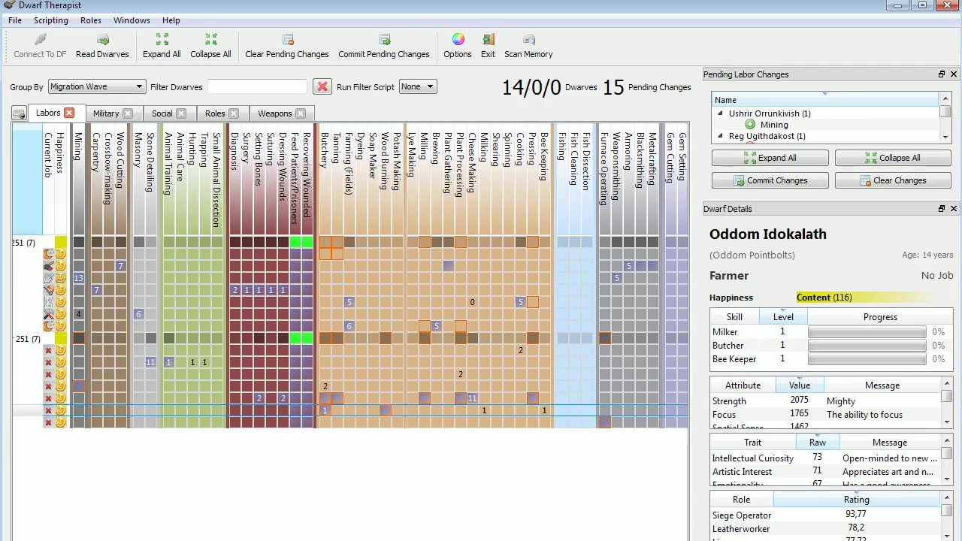
pyautogui.hscroll(-10, 350, 276)
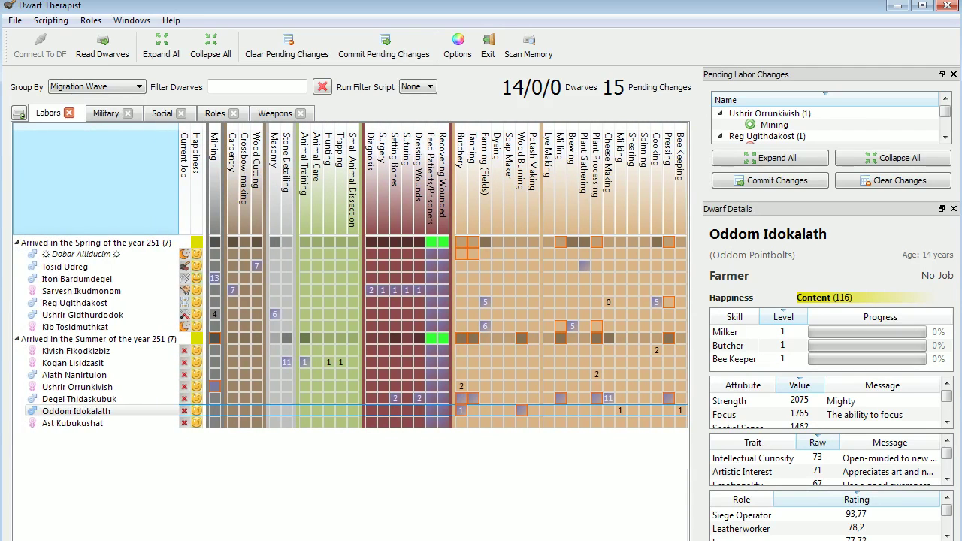
pyautogui.hscroll(20, 351, 276)
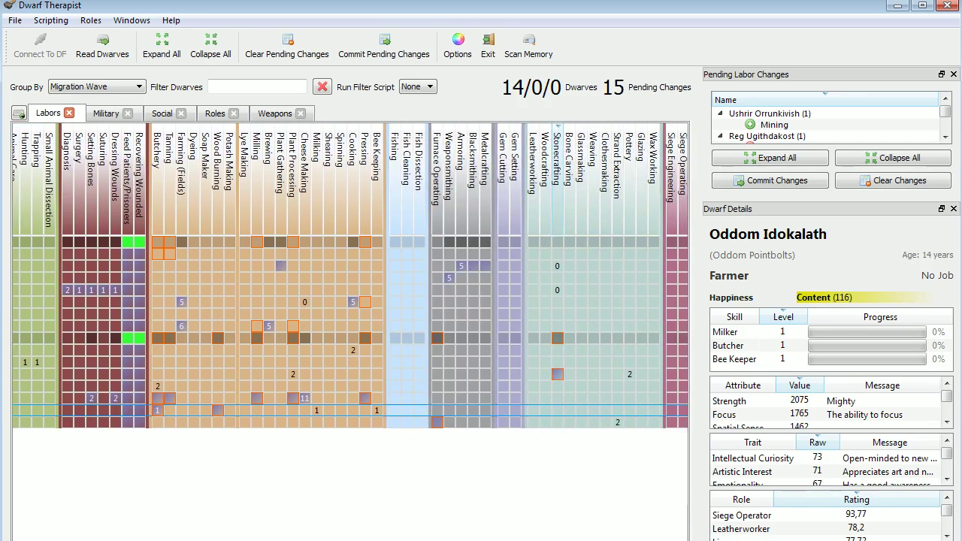
pyautogui.hscroll(-1, 350, 276)
pyautogui.hscroll(-18, 350, 276)
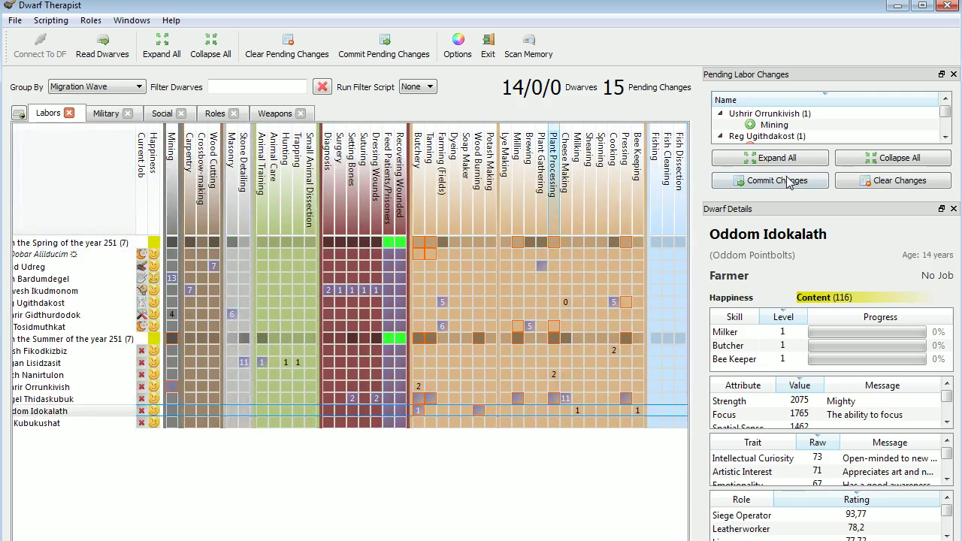
# - Commit all 15 labor changes, then sort the Military grid by Strength, Agility, Toughness, and Strength again
pyautogui.click(777, 181)
pyautogui.hscroll(-4, 481, 397)
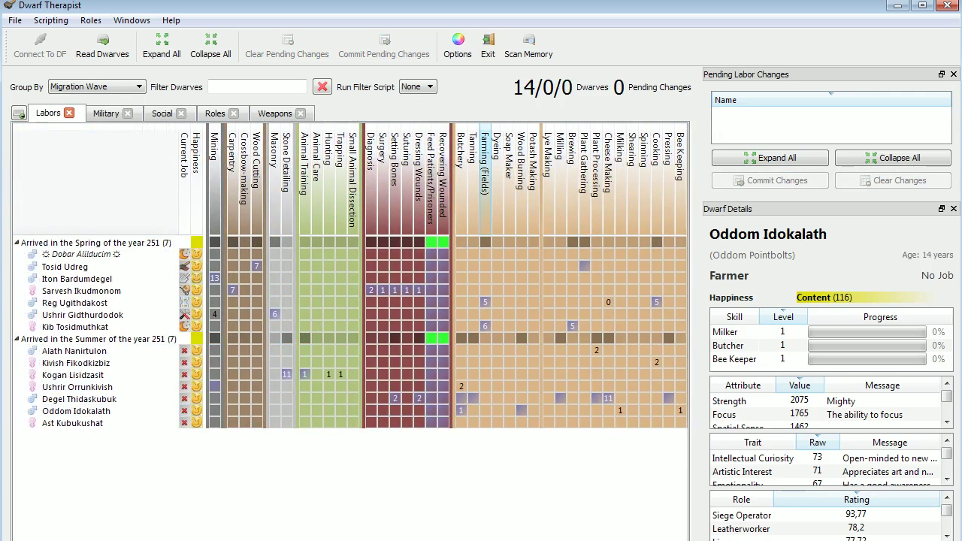
pyautogui.click(108, 116)
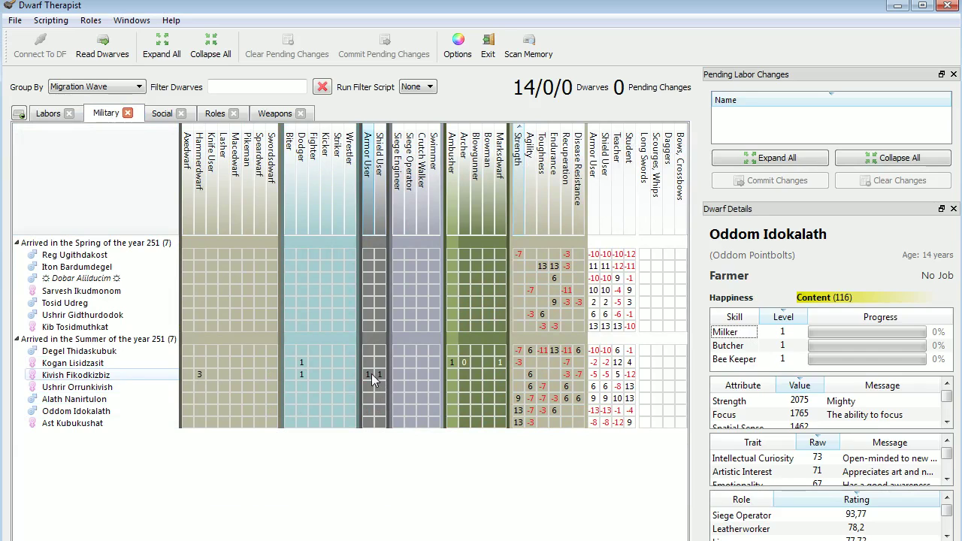
pyautogui.moveTo(378, 376)
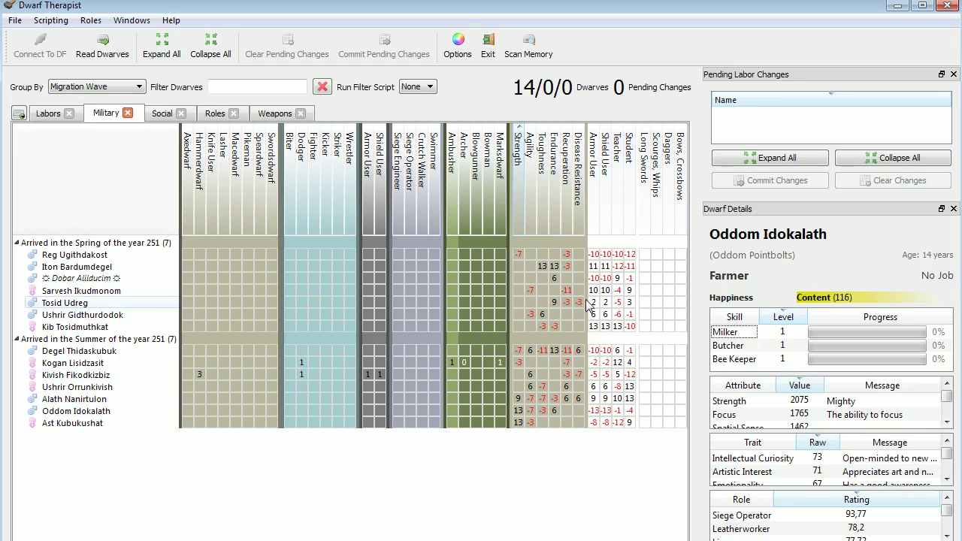
pyautogui.click(519, 194)
pyautogui.click(529, 189)
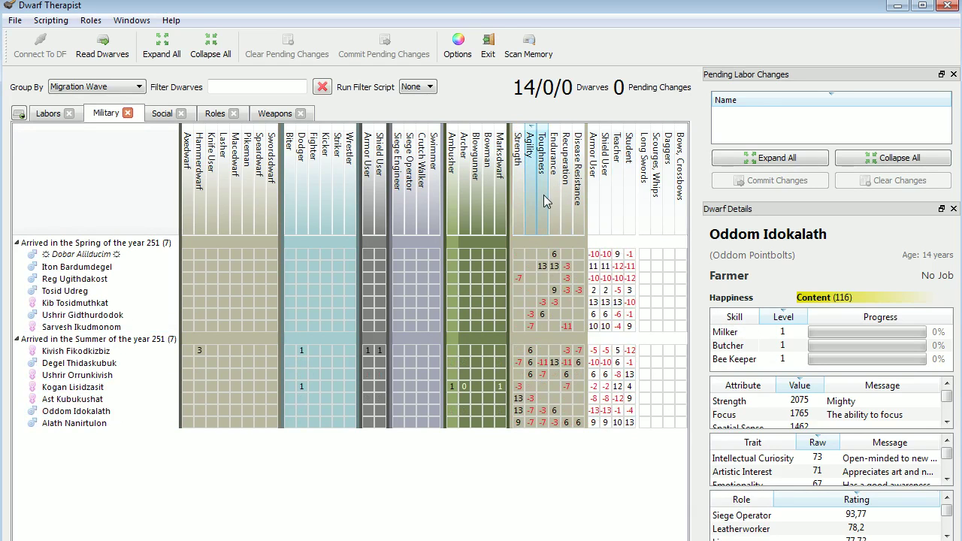
pyautogui.click(544, 195)
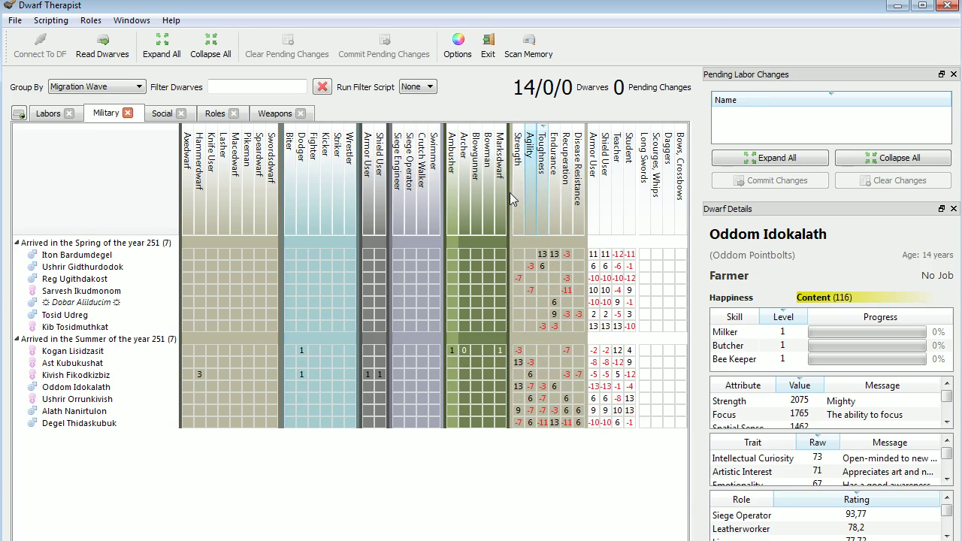
pyautogui.click(518, 195)
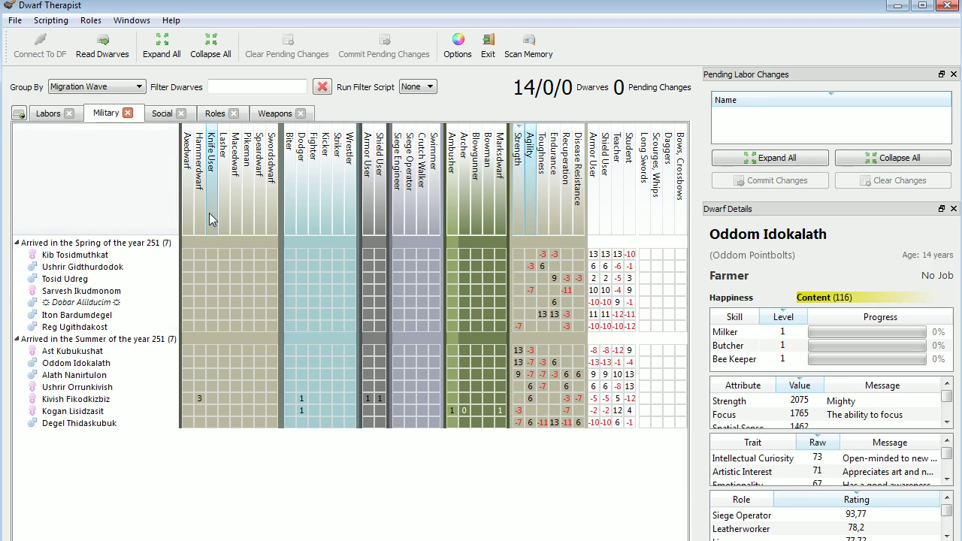
# - Inspect the elderly clerk's and the engraver Kogan Lisidzasit's skills and traits
pyautogui.click(97, 402)
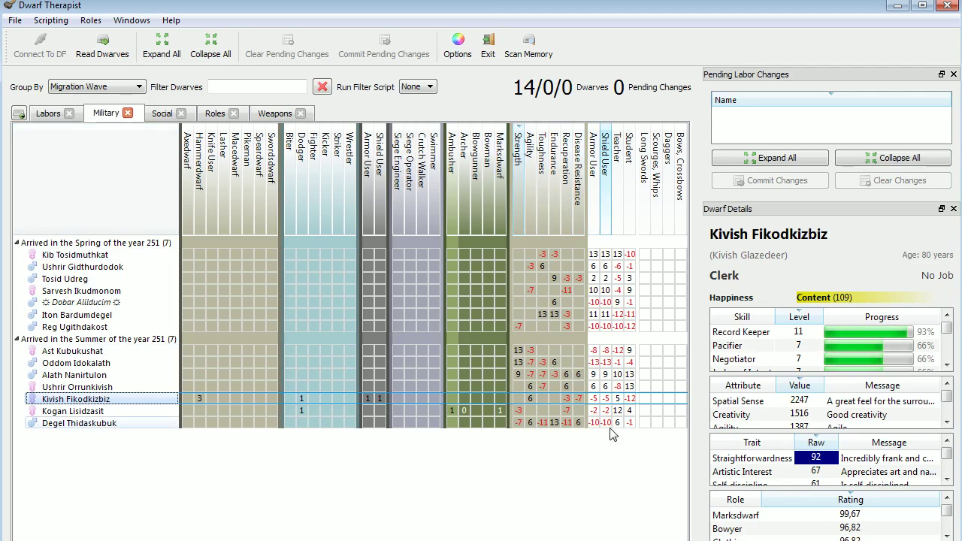
pyautogui.moveTo(502, 419)
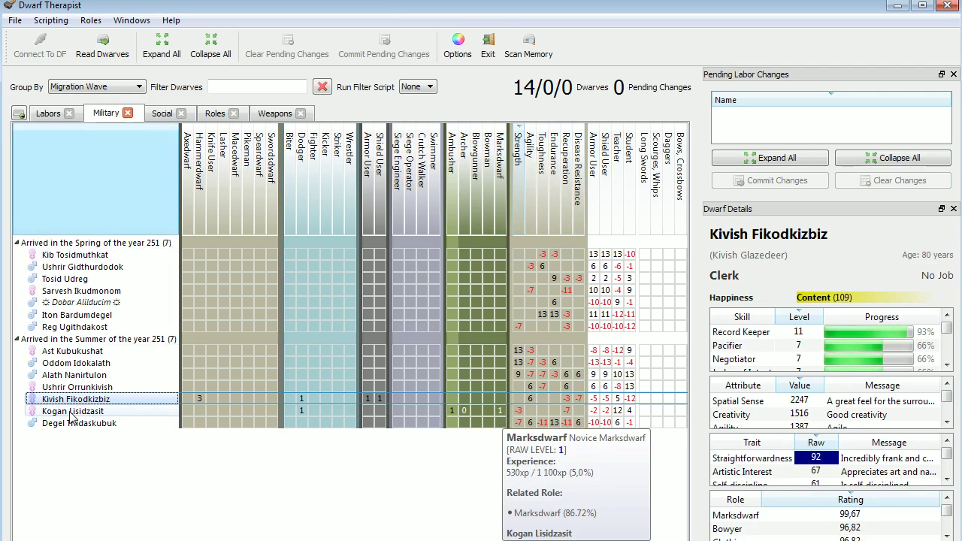
pyautogui.click(118, 413)
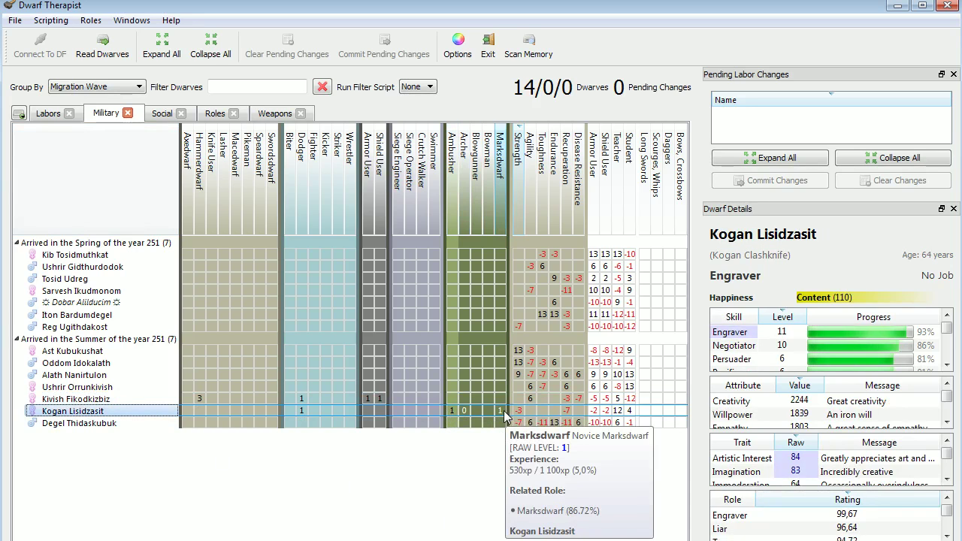
pyautogui.click(947, 535)
pyautogui.click(947, 535)
pyautogui.click(947, 535)
pyautogui.click(947, 535)
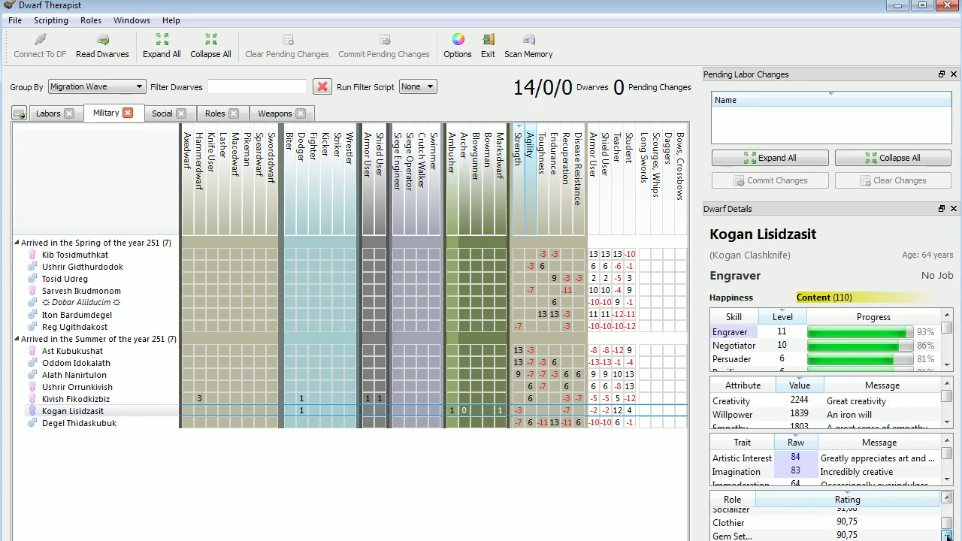
pyautogui.moveTo(949, 524); pyautogui.dragTo(949, 507)
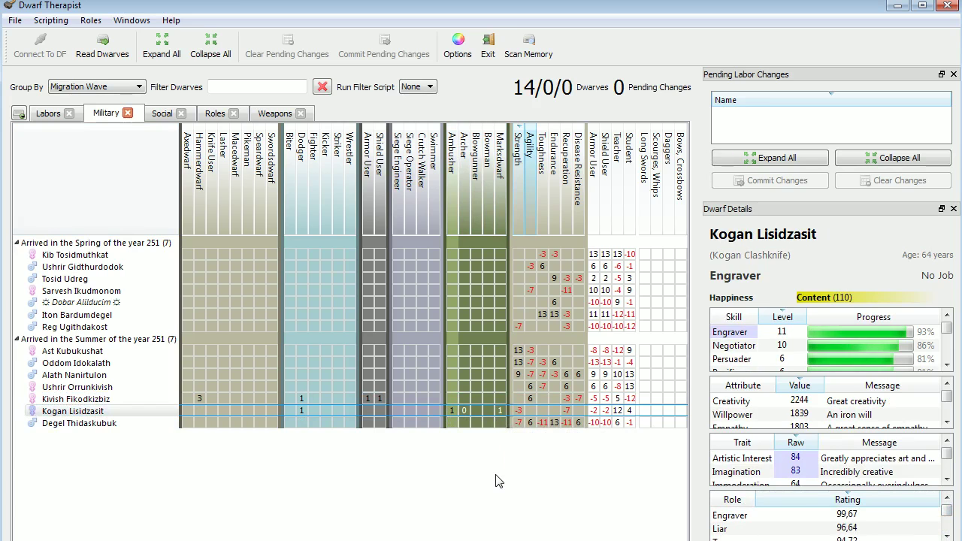
# - Compare Record Keeper, Appraiser and Organizer skills on the Social grid, then sort by name and show Weapons
pyautogui.click(157, 115)
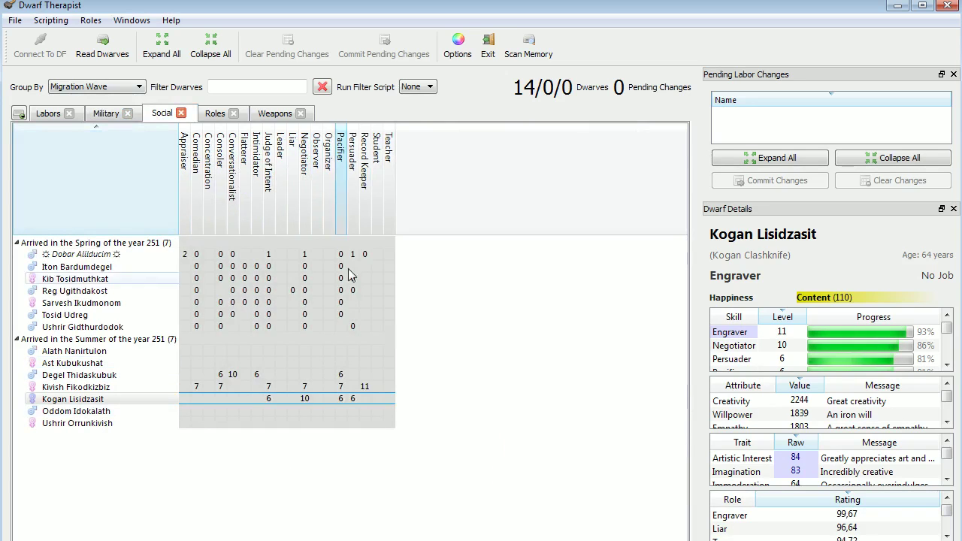
pyautogui.click(366, 187)
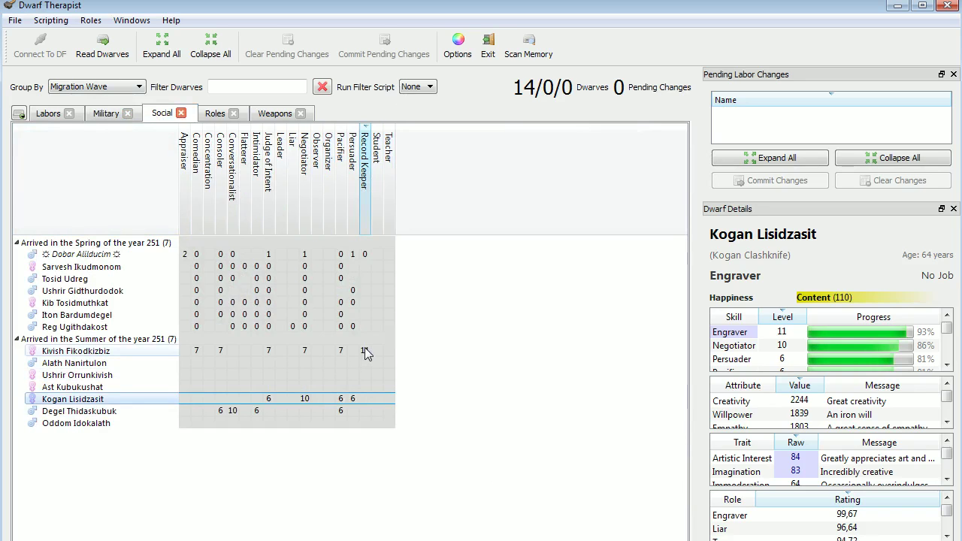
pyautogui.click(185, 187)
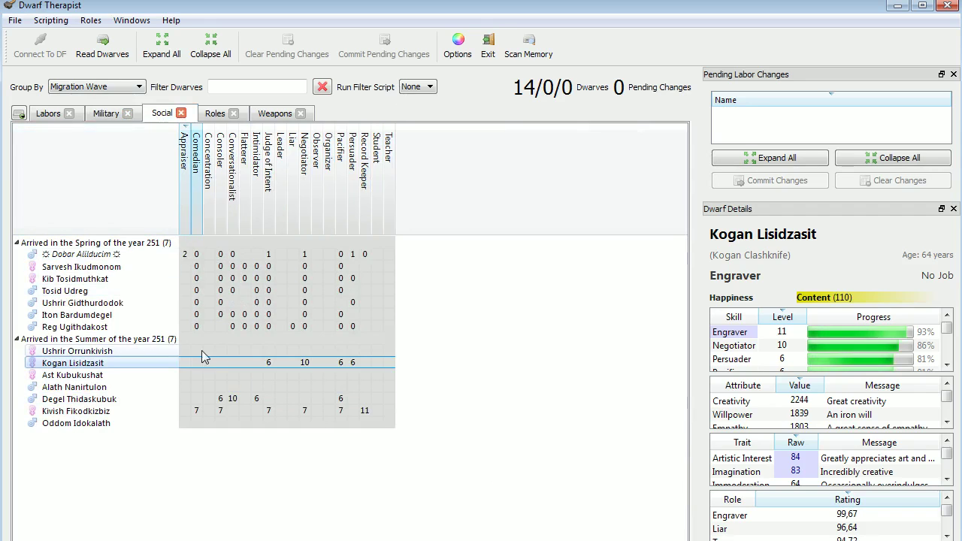
pyautogui.moveTo(192, 364)
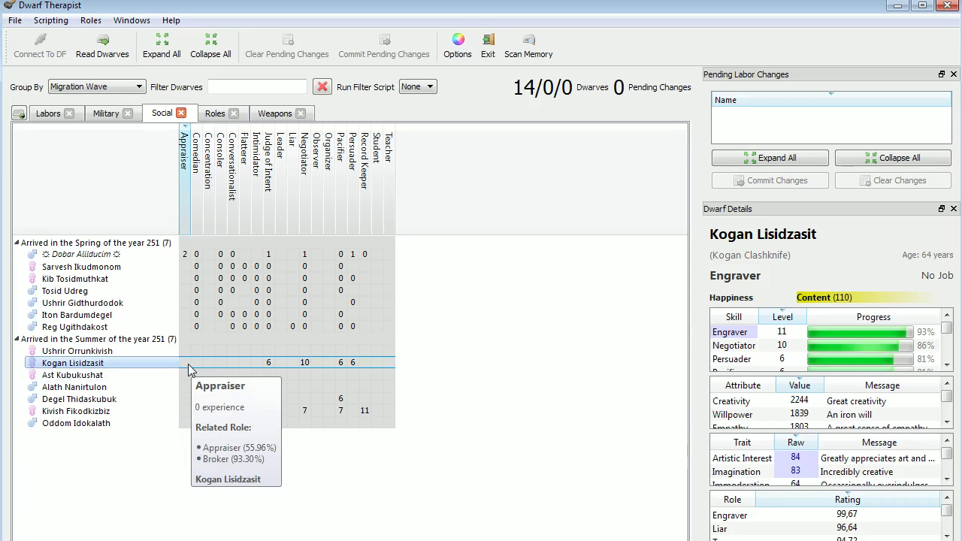
pyautogui.click(363, 210)
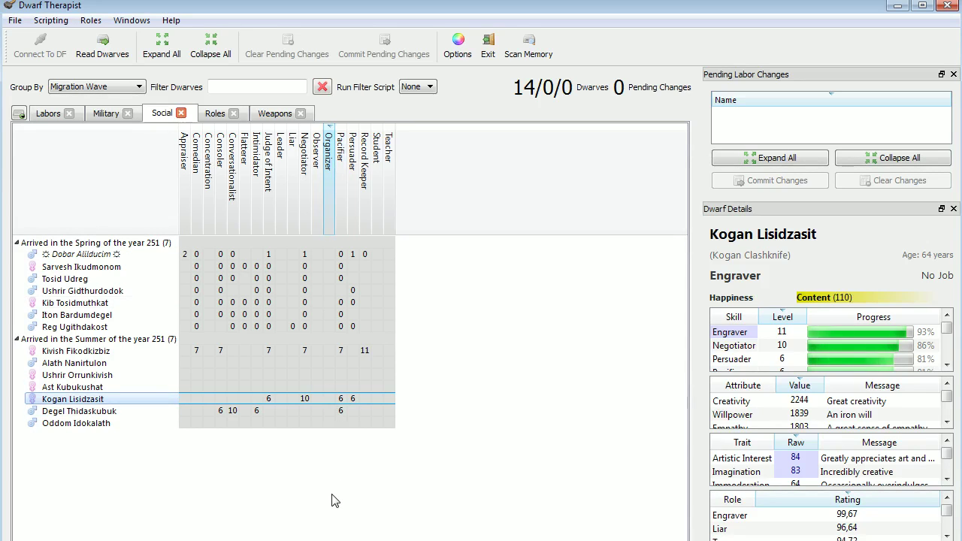
pyautogui.click(364, 207)
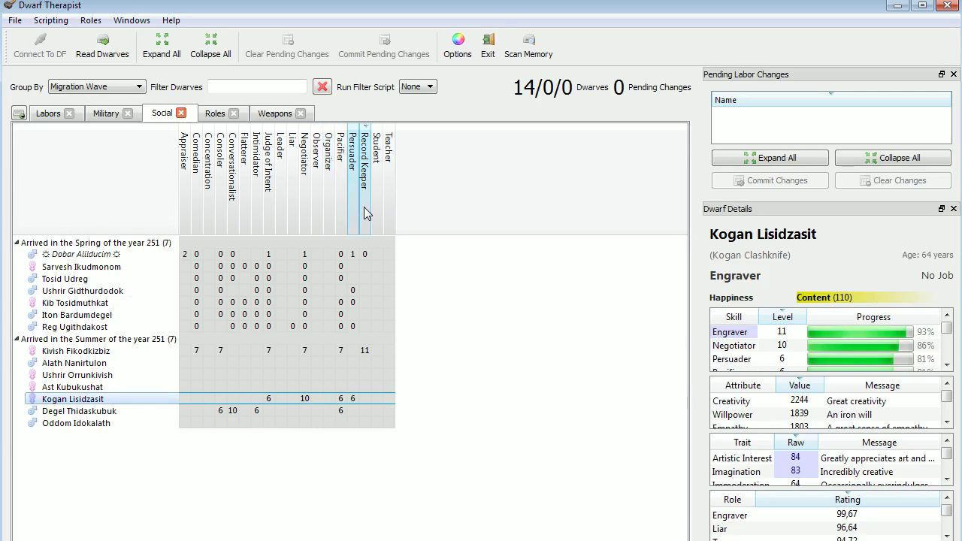
pyautogui.click(97, 172)
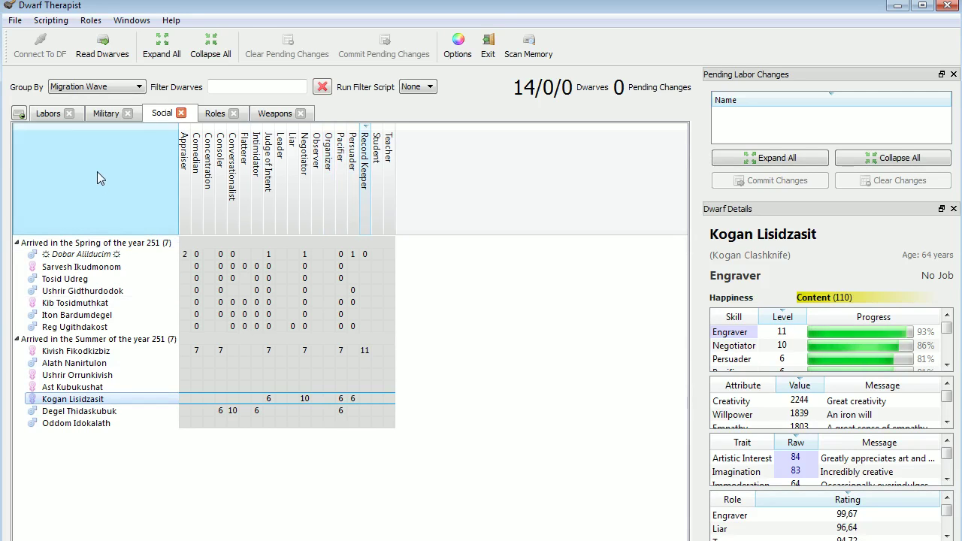
pyautogui.click(275, 113)
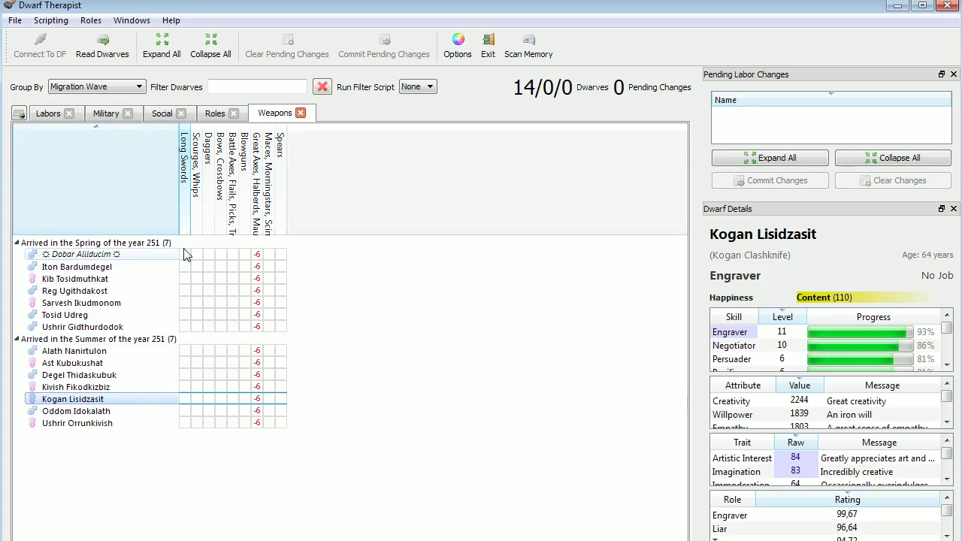
# - Read the weapon tooltips to see which weapons the dwarves can wield, then return to the Labors grid
pyautogui.moveTo(188, 261)
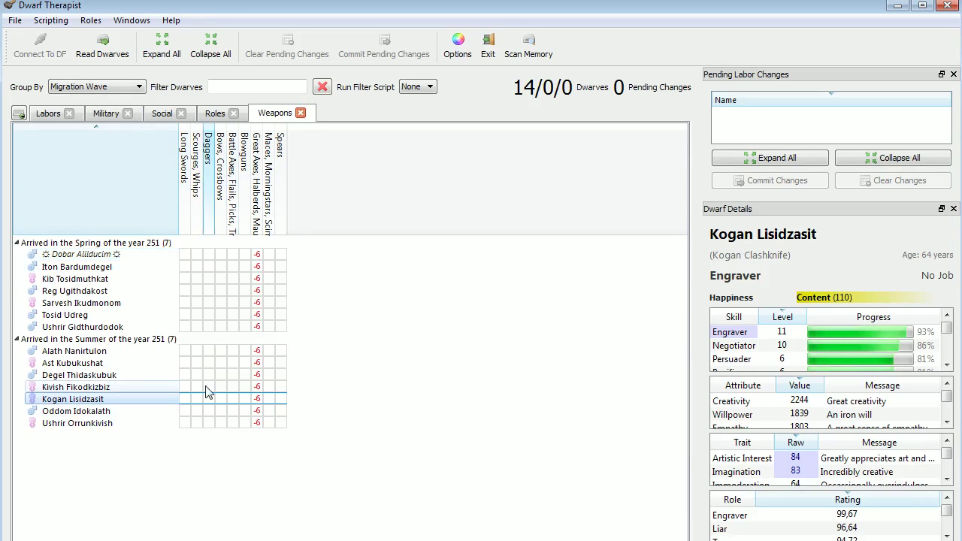
pyautogui.moveTo(182, 390)
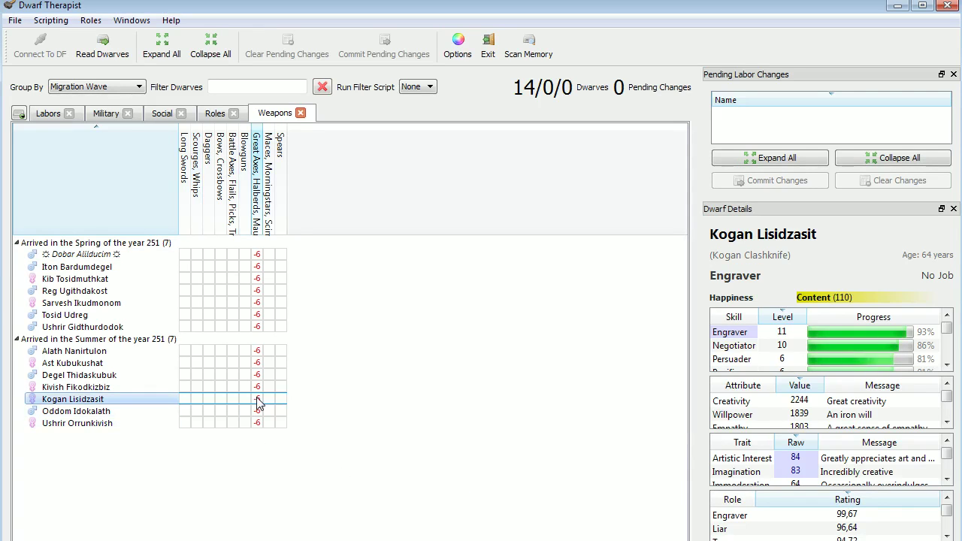
pyautogui.moveTo(257, 403)
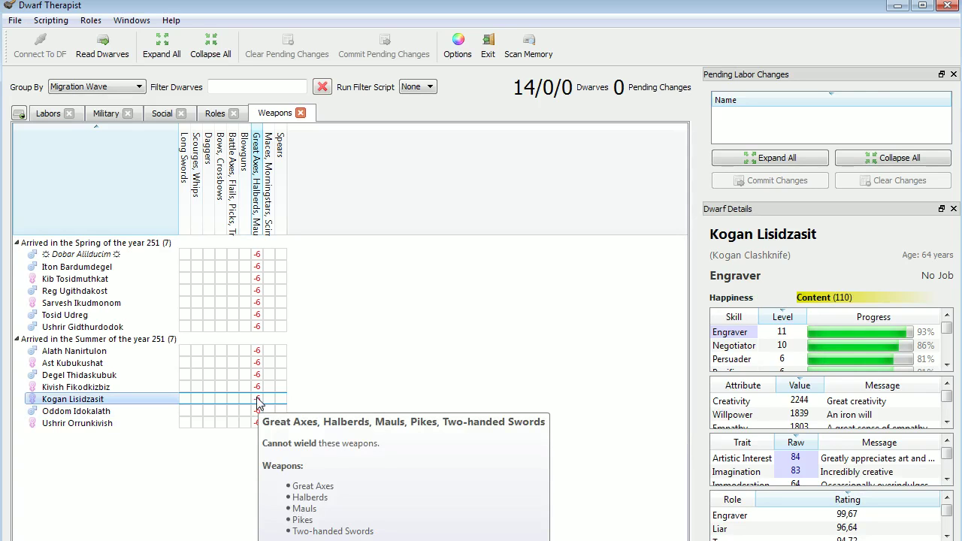
pyautogui.click(48, 113)
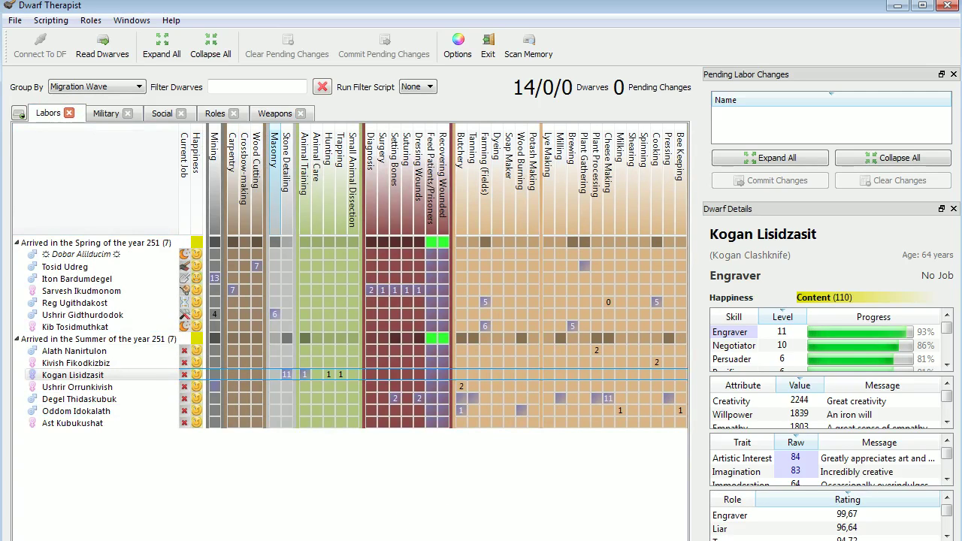
# - Scroll across the Labors grid columns, then minimize Dwarf Therapist to reveal Dwarf Fortress's status overview
pyautogui.hscroll(1, 350, 276)
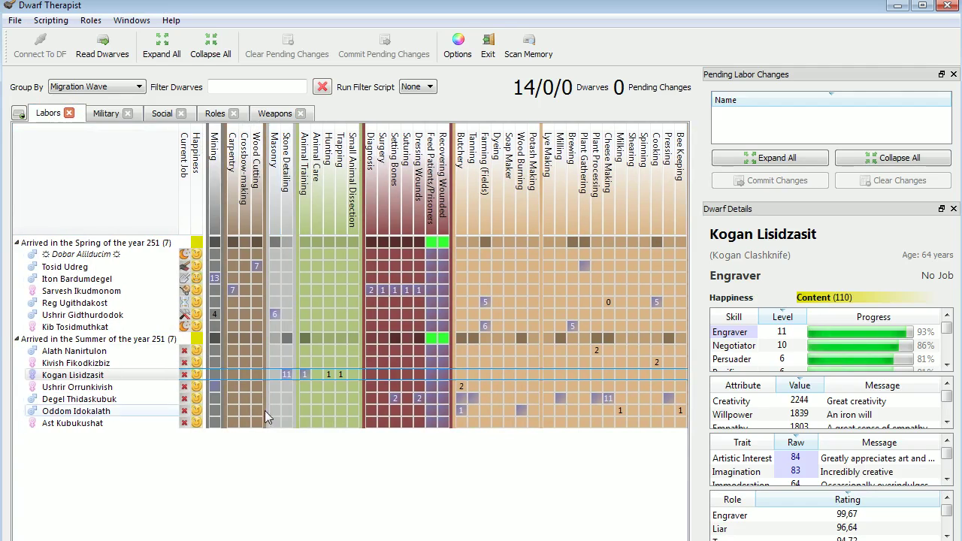
pyautogui.hscroll(10, 249, 466)
pyautogui.hscroll(15, 351, 276)
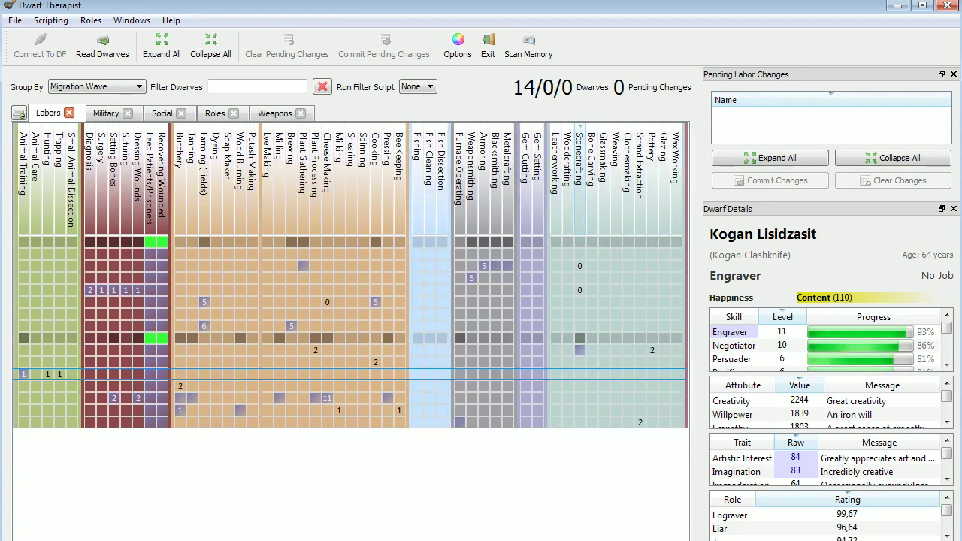
pyautogui.hscroll(-1, 350, 276)
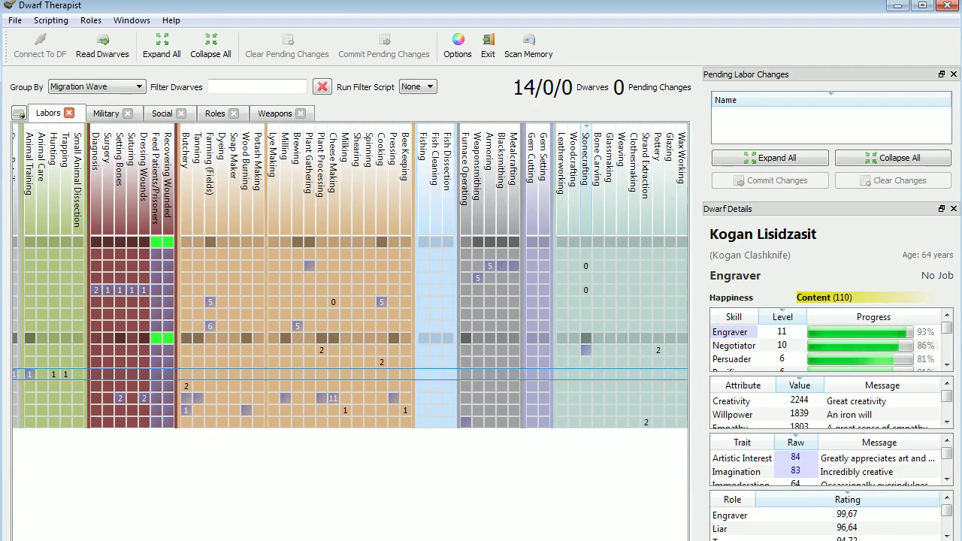
pyautogui.hscroll(-20, 350, 275)
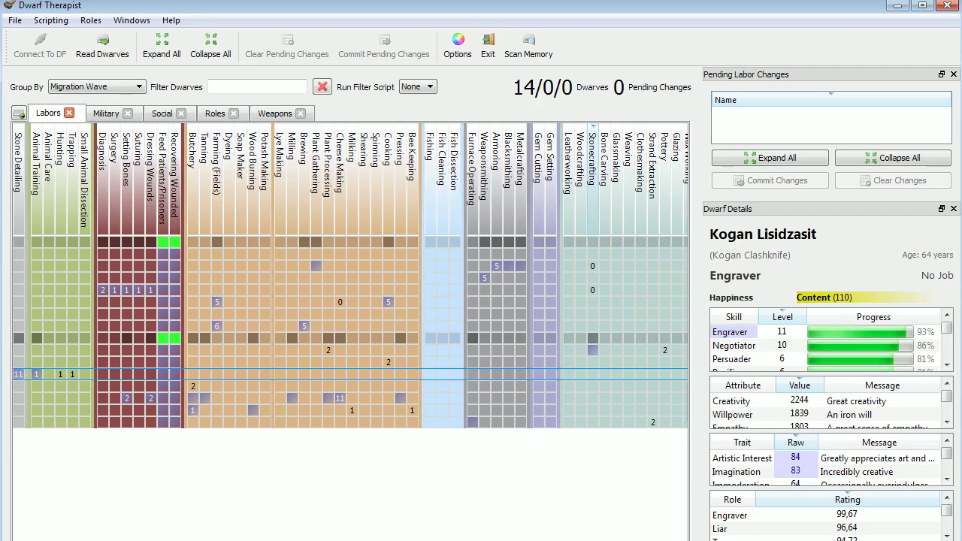
pyautogui.hscroll(-1, 267, 299)
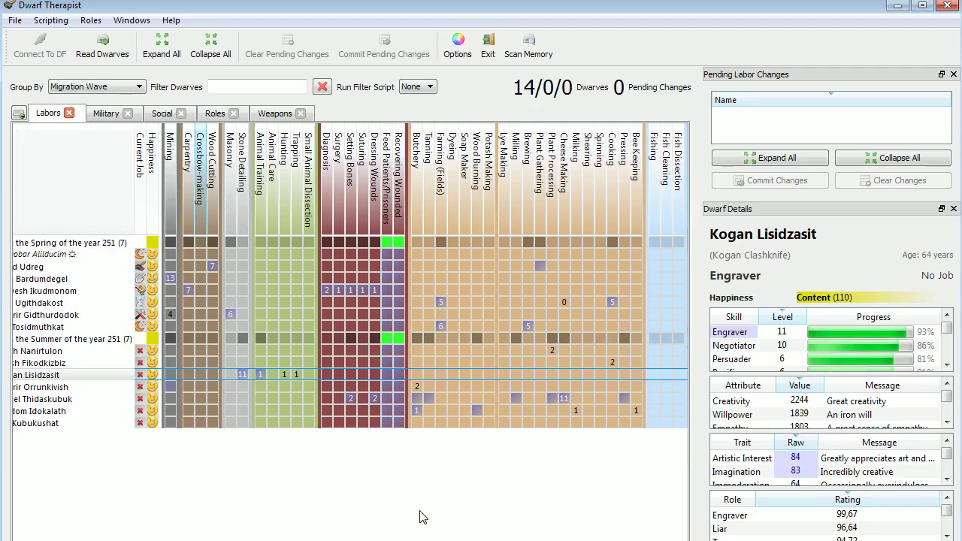
pyautogui.hscroll(9, 464, 321)
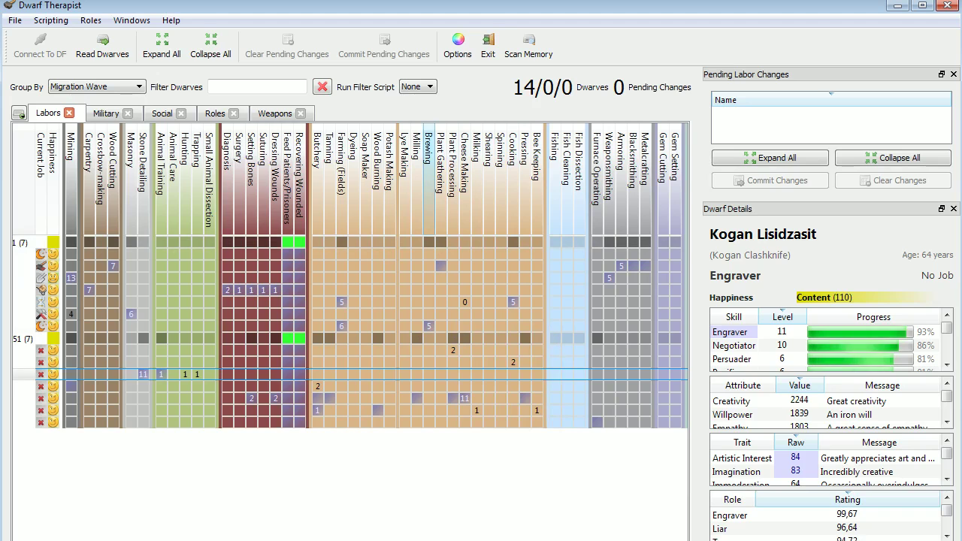
pyautogui.hscroll(-5, 643, 167)
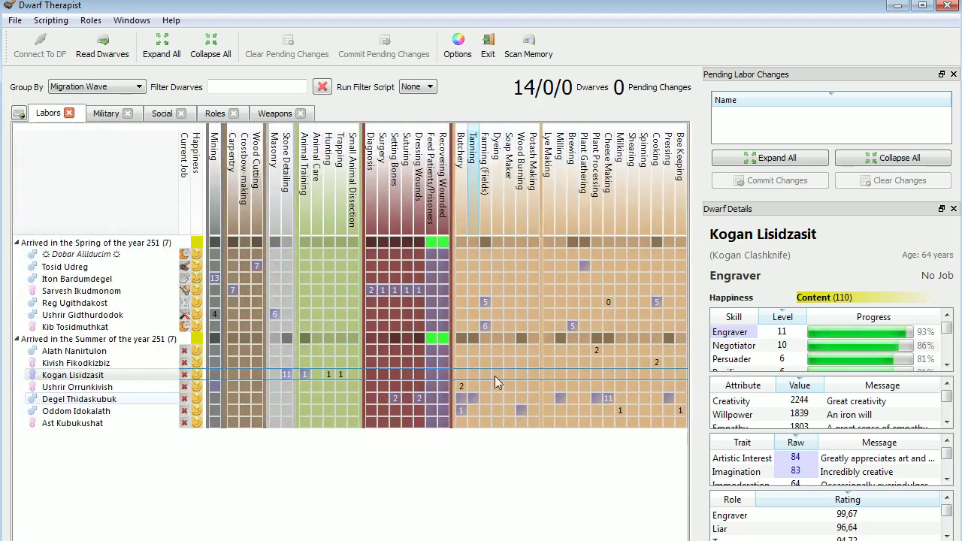
pyautogui.click(897, 6)
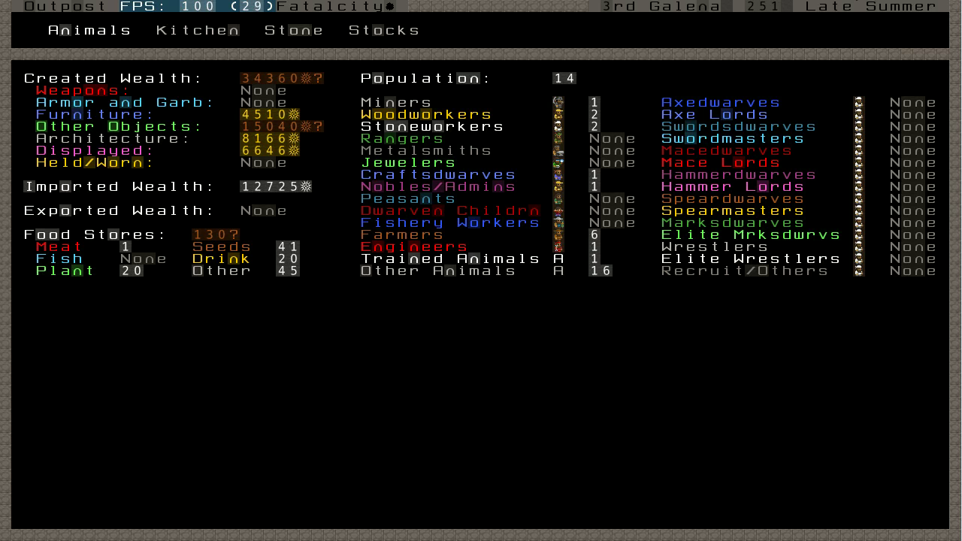
# - Close the wealth and population screen and pan the fortress map east-south and back
pyautogui.press('Escape')
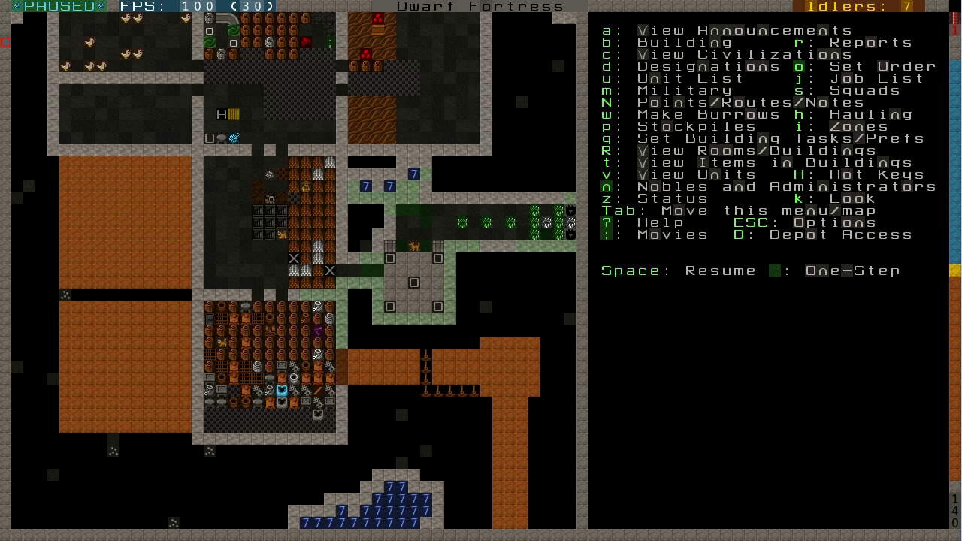
pyautogui.hotkey('shift', 'Right')
pyautogui.hotkey('shift', 'Down')
pyautogui.hotkey('shift', 'Down')
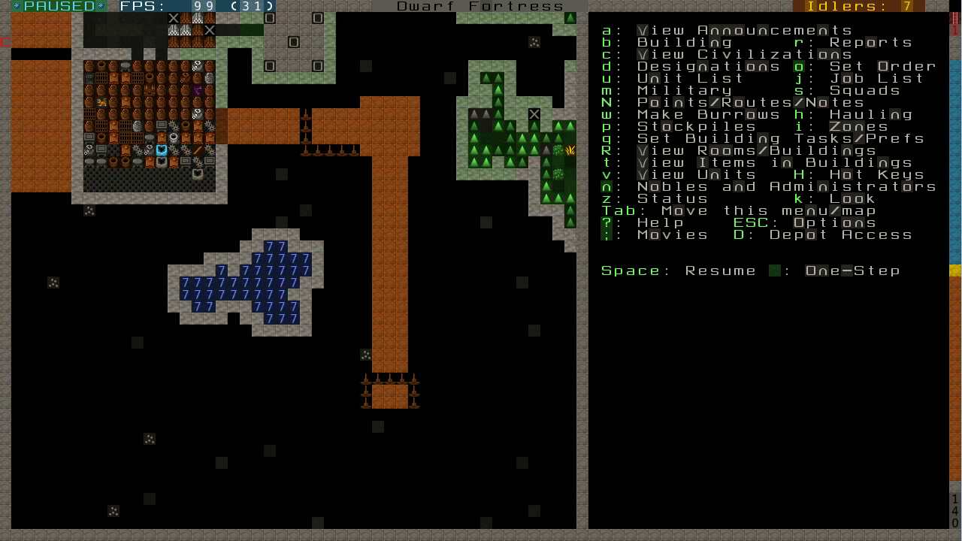
pyautogui.hotkey('shift', 'Left')
pyautogui.hotkey('shift', 'Up')
pyautogui.hotkey('shift', 'Up')
pyautogui.hotkey('shift', 'Up')
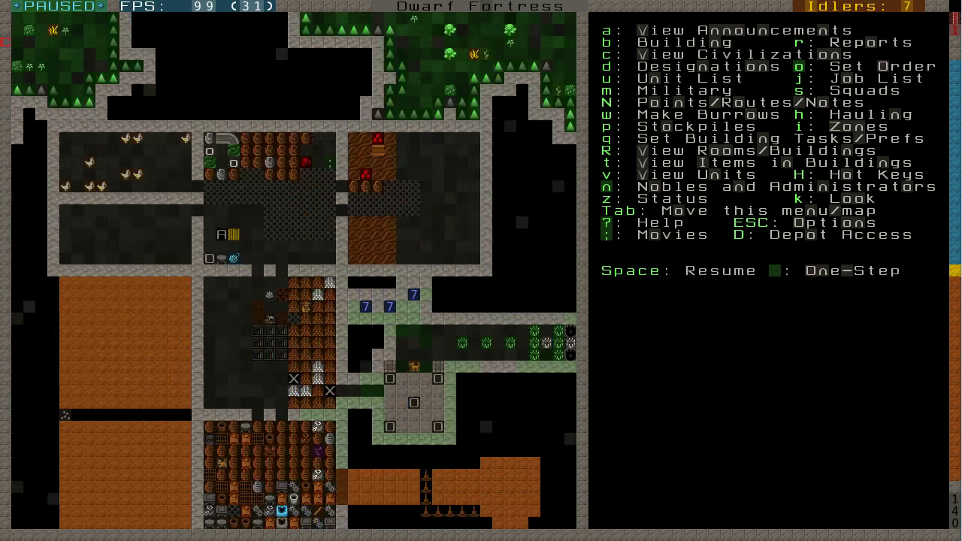
# - Pan the fortress map toward the surface, then east and south to the lower rooms
pyautogui.hotkey('shift', 'Left')
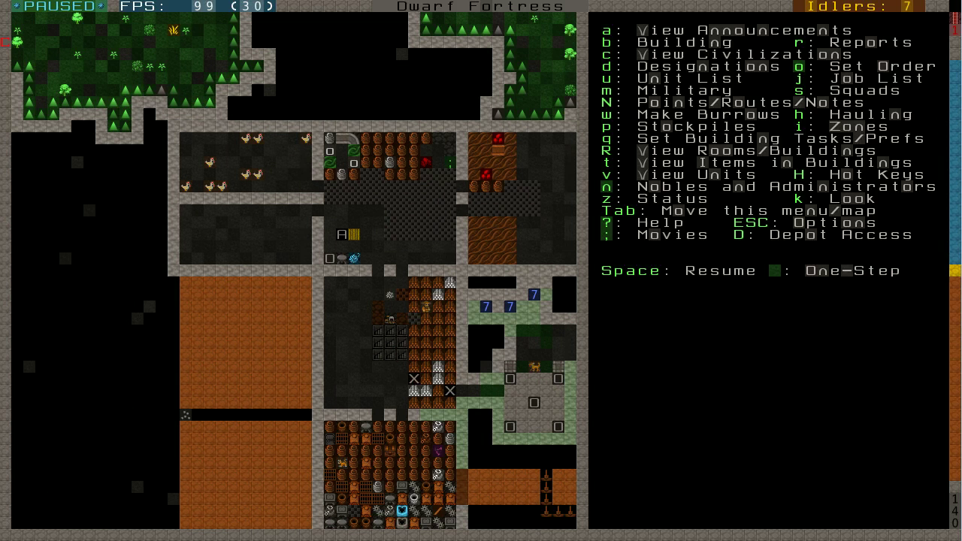
pyautogui.hotkey('shift', 'Right')
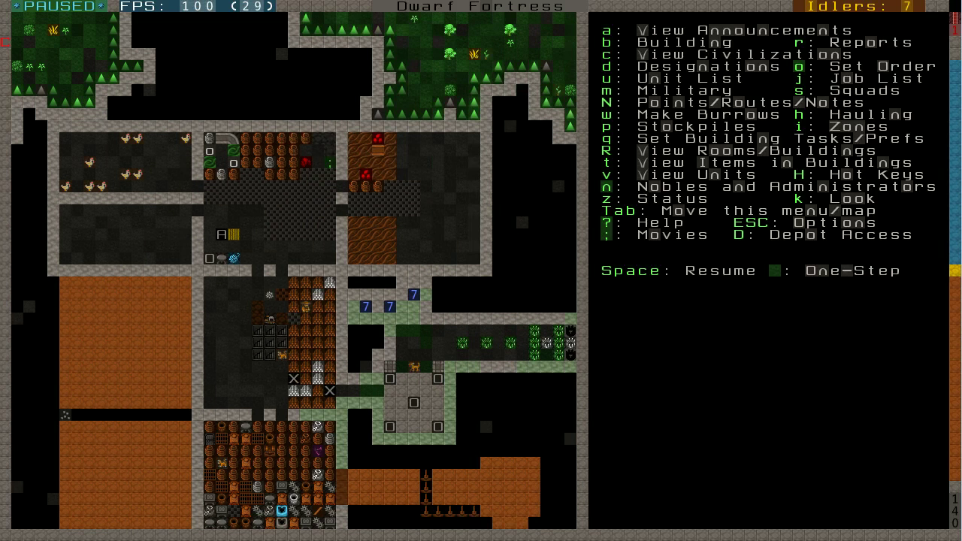
pyautogui.hotkey('shift', 'Down')
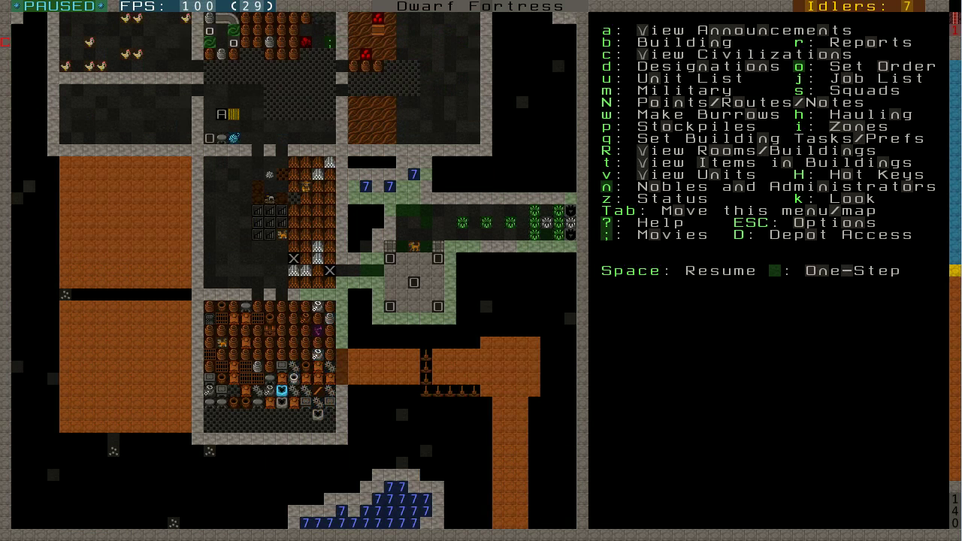
pyautogui.hotkey('shift', 'Right')
pyautogui.hotkey('shift', 'Down')
pyautogui.hotkey('shift', 'Down')
pyautogui.hotkey('shift', 'Up')
pyautogui.hotkey('shift', 'Up')
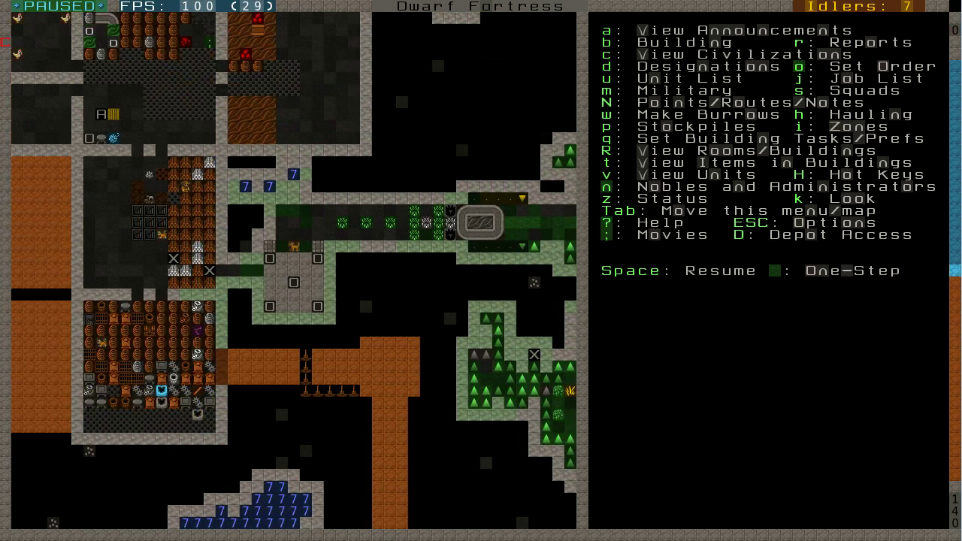
pyautogui.hotkey('shift', 'Down')
pyautogui.hotkey('shift', 'Down')
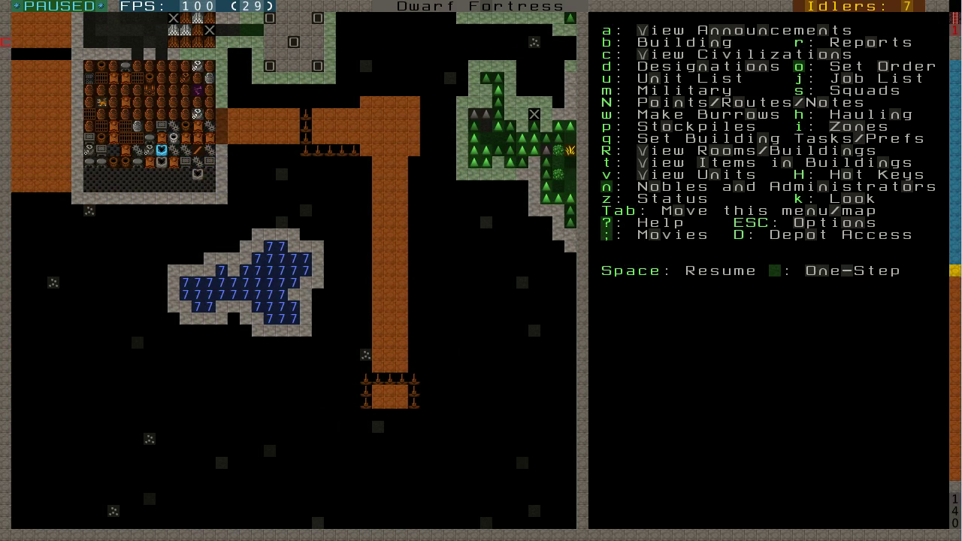
# - Pan back north and west, glancing over the fortress map's northern and southern areas
pyautogui.hotkey('shift', 'Up')
pyautogui.hotkey('shift', 'Up')
pyautogui.hotkey('shift', 'Up')
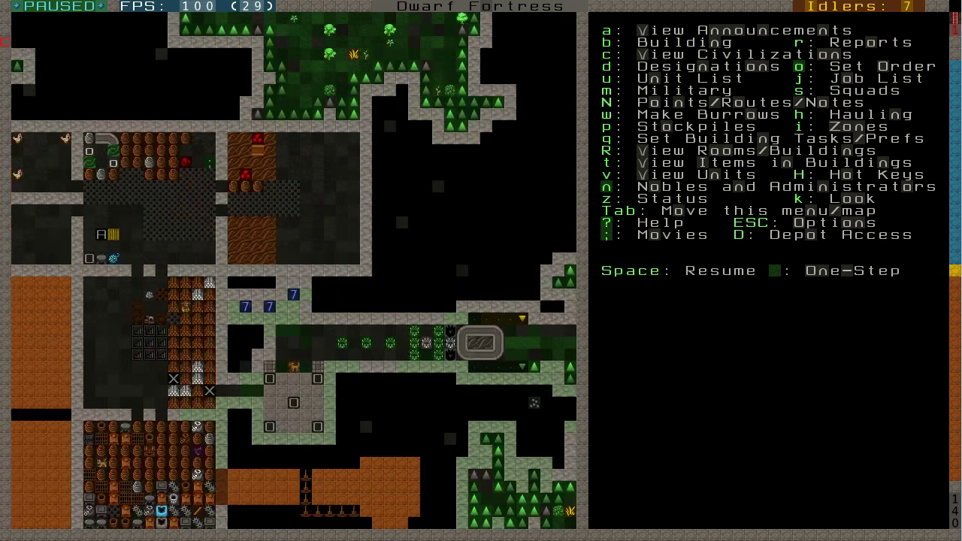
pyautogui.hotkey('shift', 'Down')
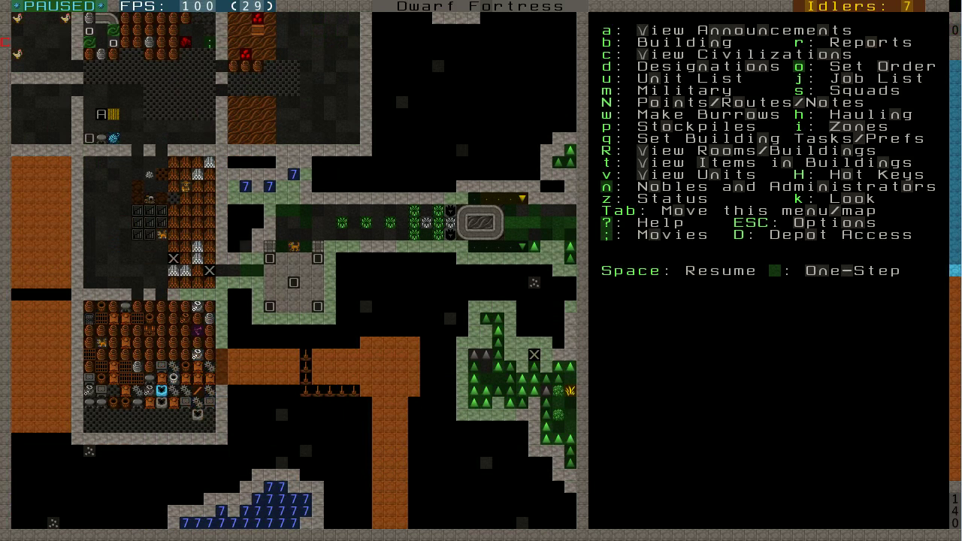
pyautogui.hotkey('shift', 'Left')
pyautogui.hotkey('shift', 'Up')
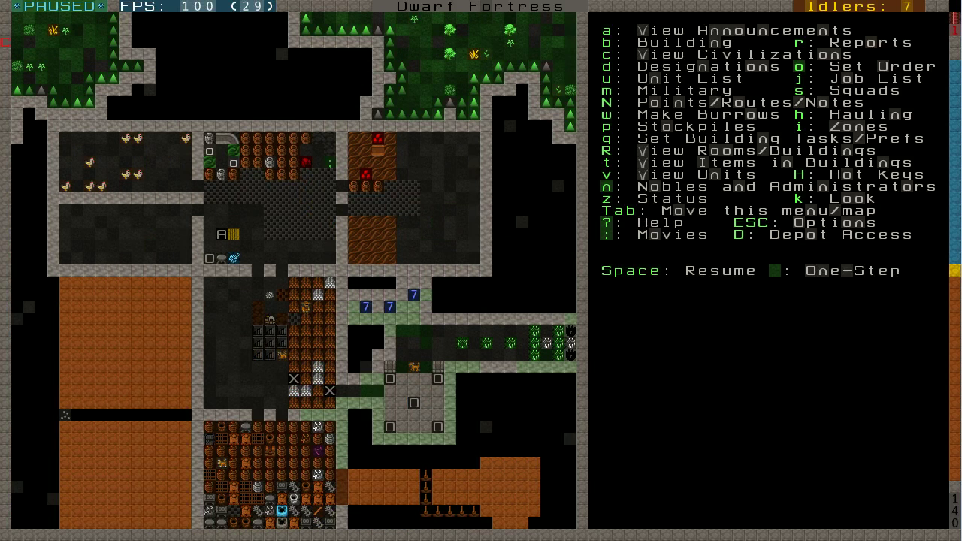
pyautogui.hotkey('shift', 'Down')
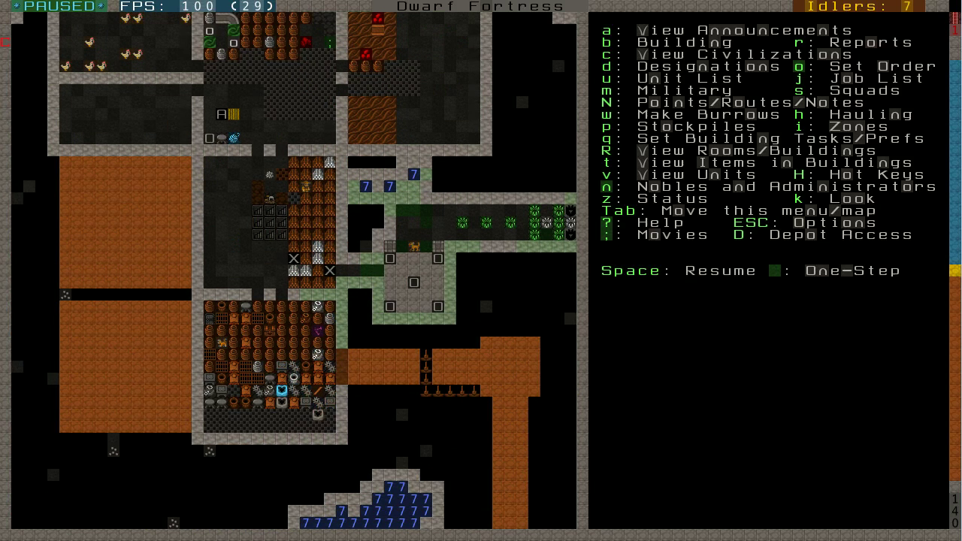
pyautogui.hotkey('shift', 'Up')
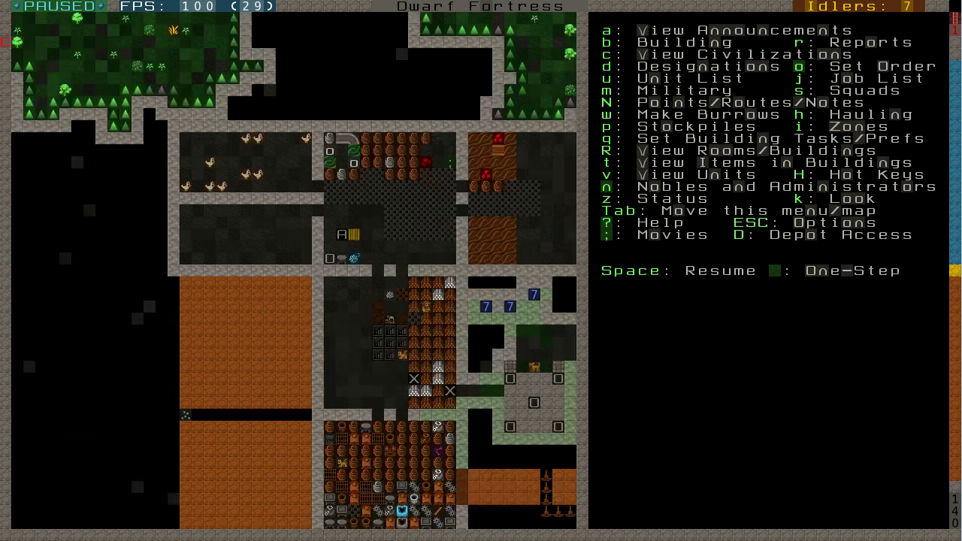
pyautogui.hotkey('shift', 'Down')
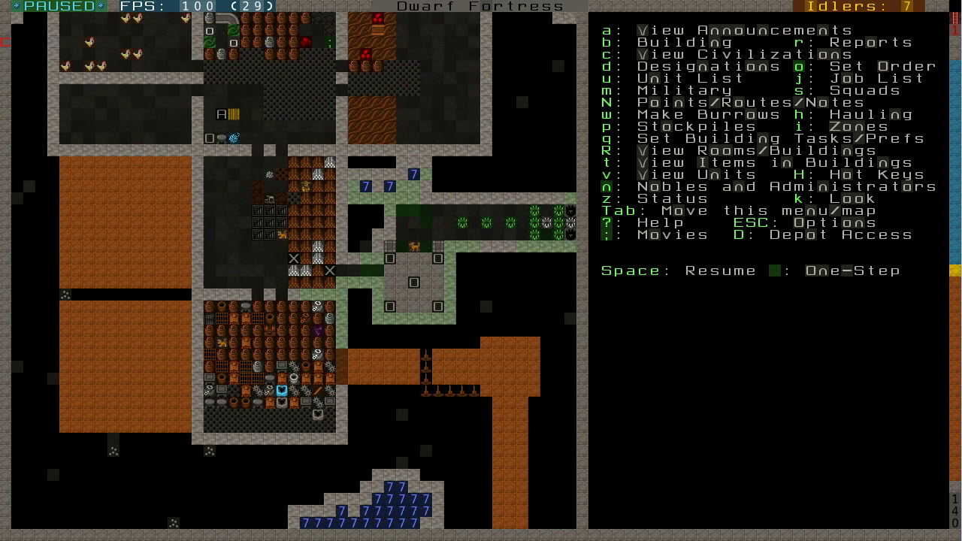